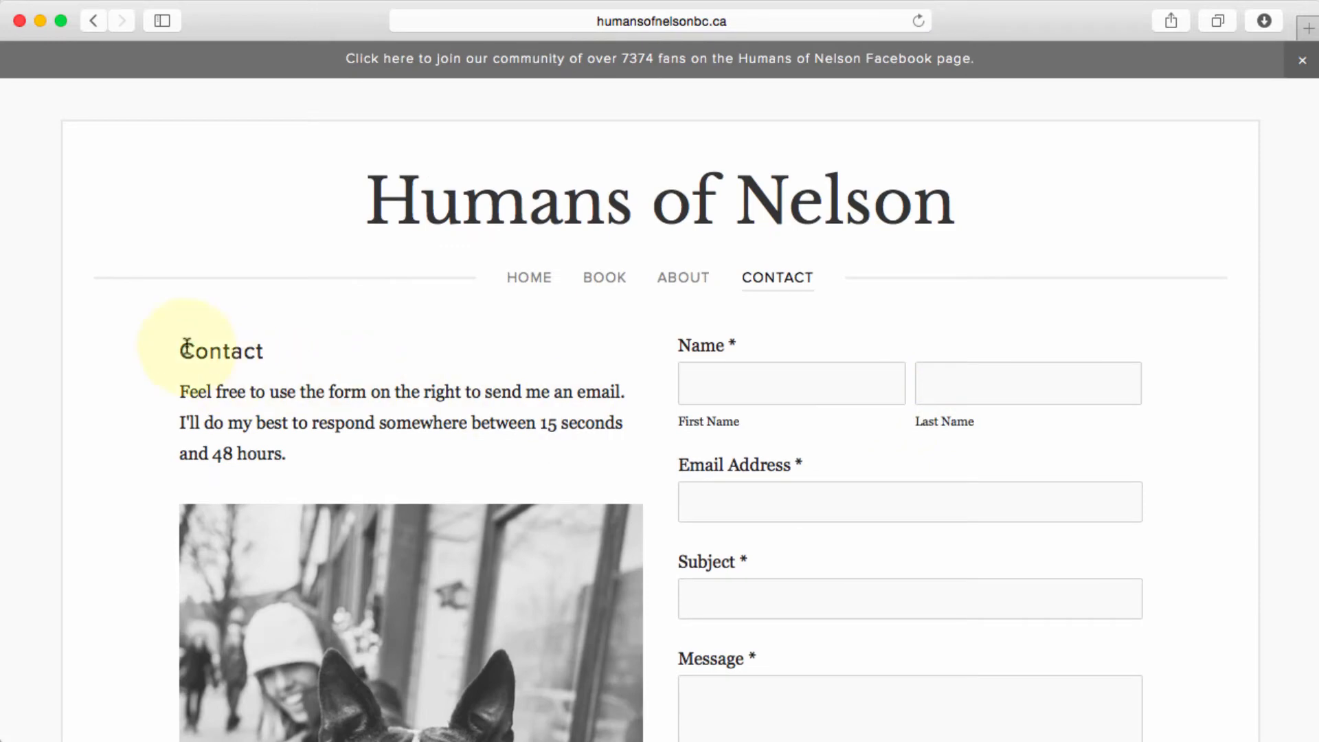
- Examine the layout of the finished Contact page on the reference site, from the intro text to the footer
scroll(394, 447, "down", 5)
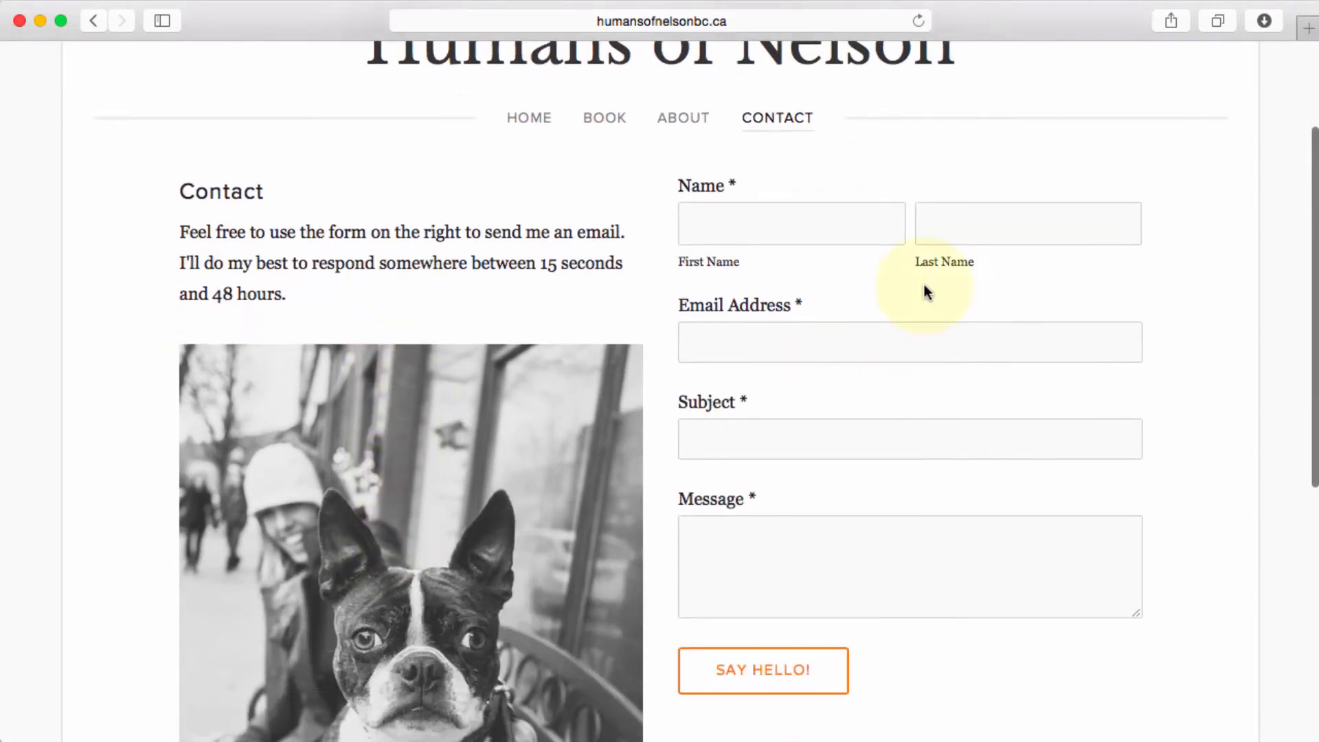
scroll(1010, 351, "down", 7)
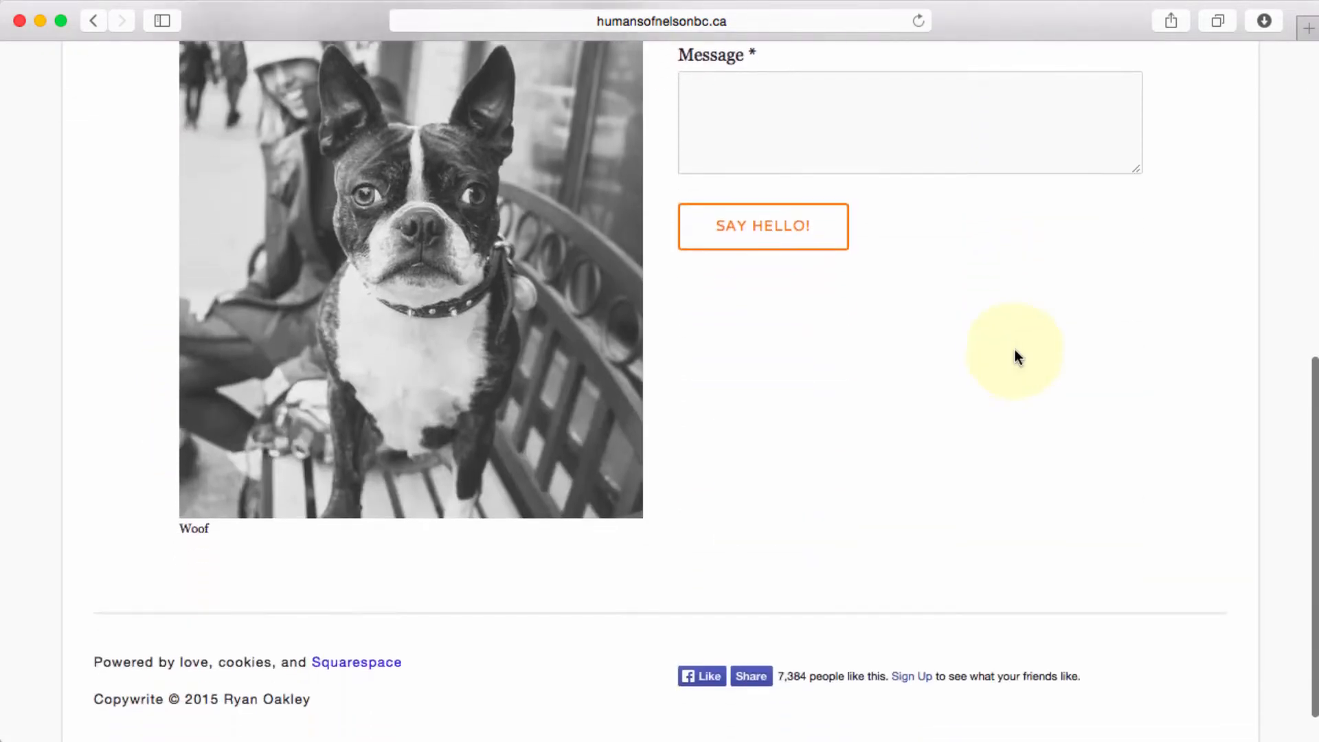
scroll(1016, 350, "up", 6)
scroll(1016, 351, "up", 5)
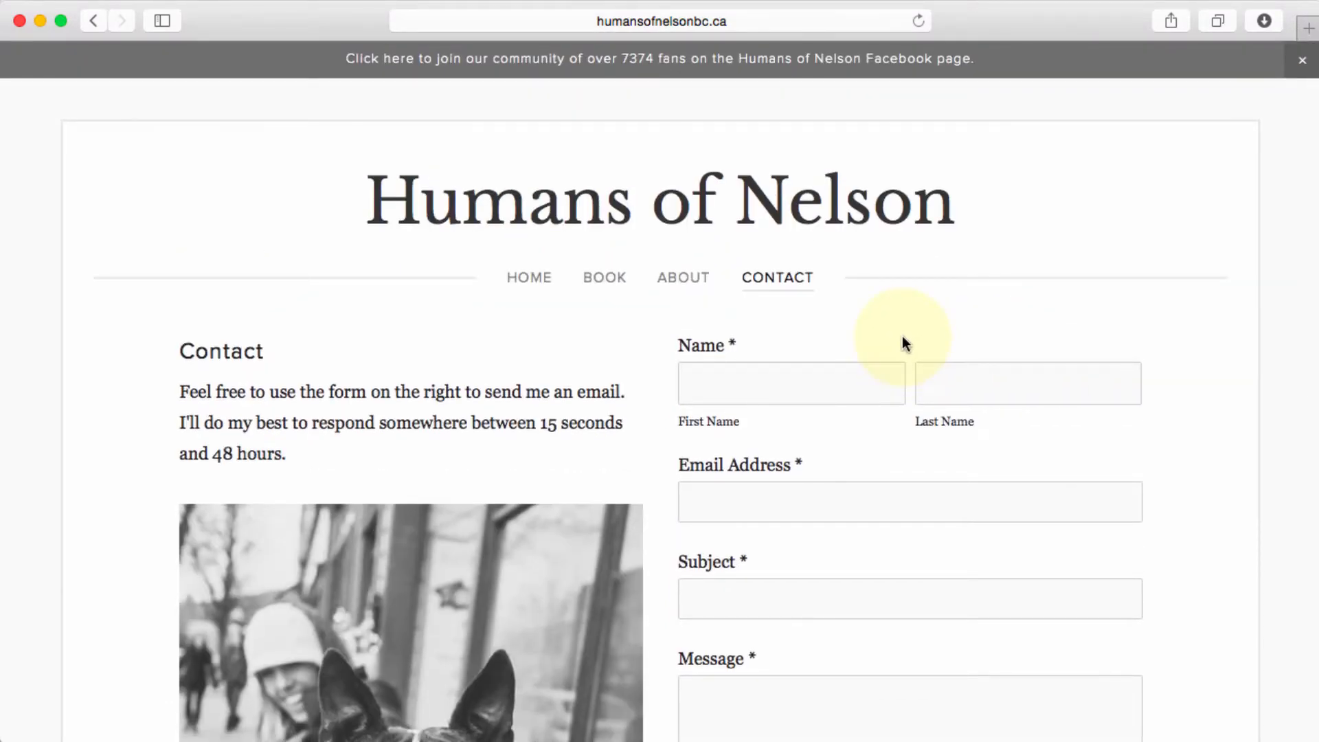
- Switch to the Squarespace site in Chrome and open its list of pages from the main site menu
key("super+Tab")
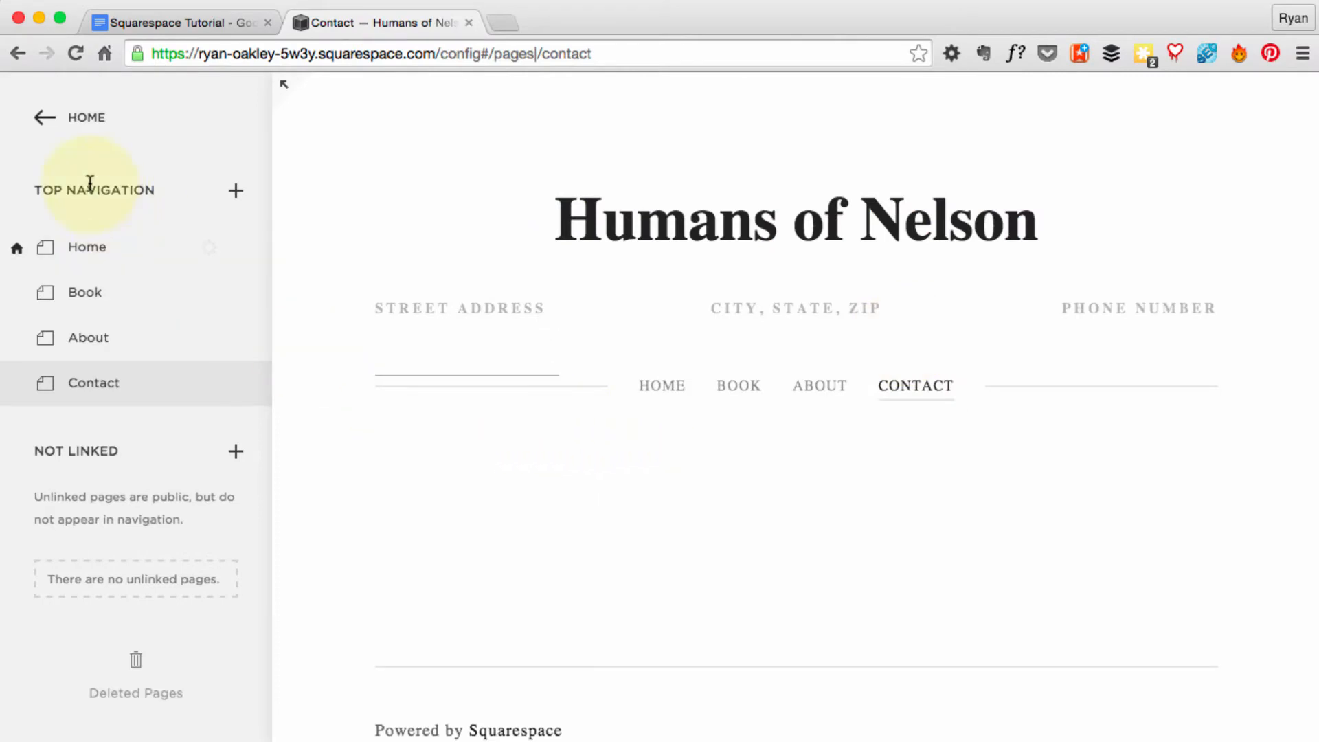
left_click(79, 121)
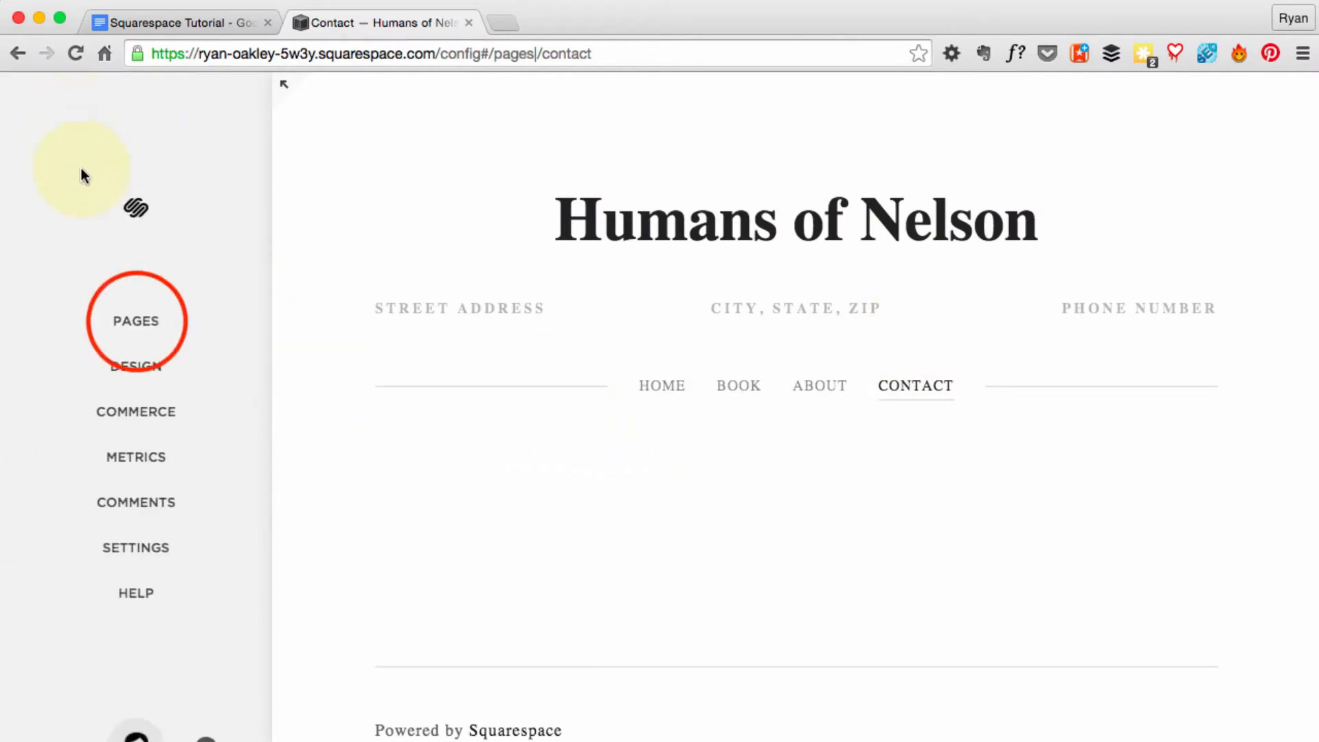
left_click(137, 325)
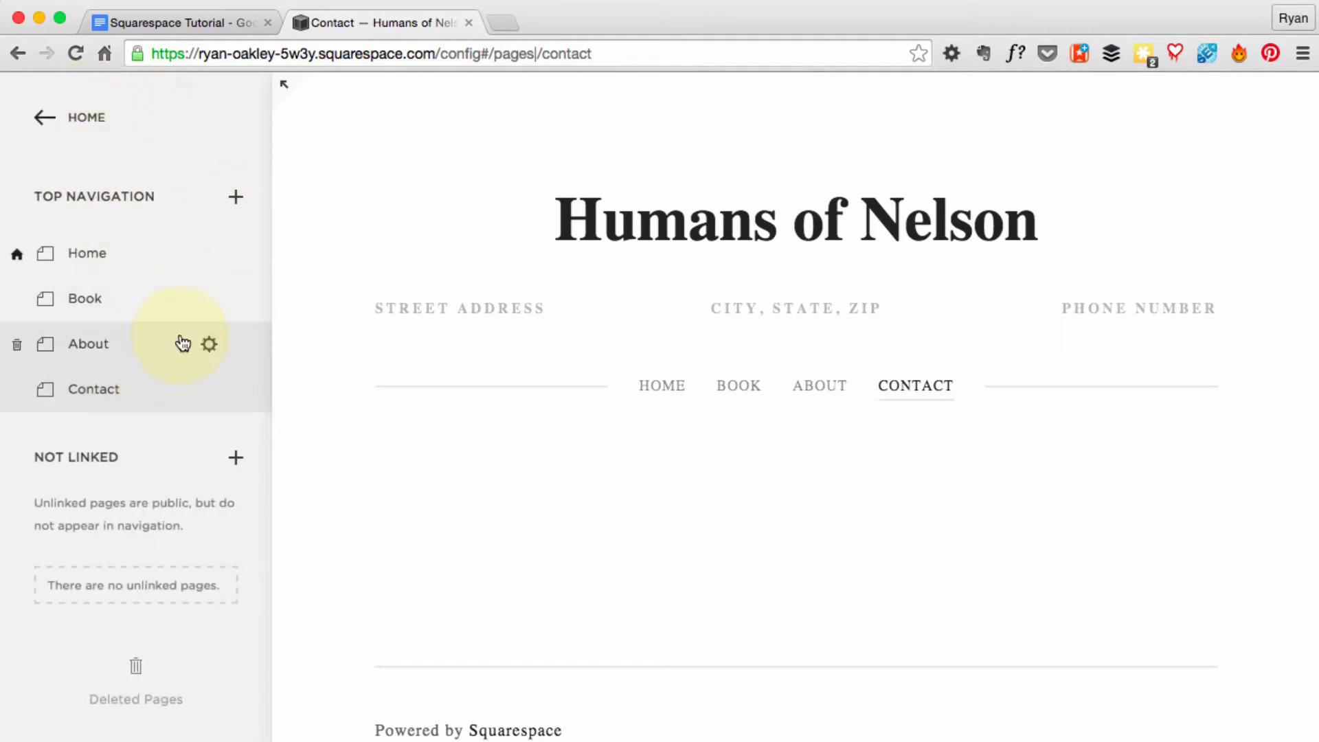
- Open the Contact page's content for editing and place the cursor in its empty text block
mouse_move(455, 488)
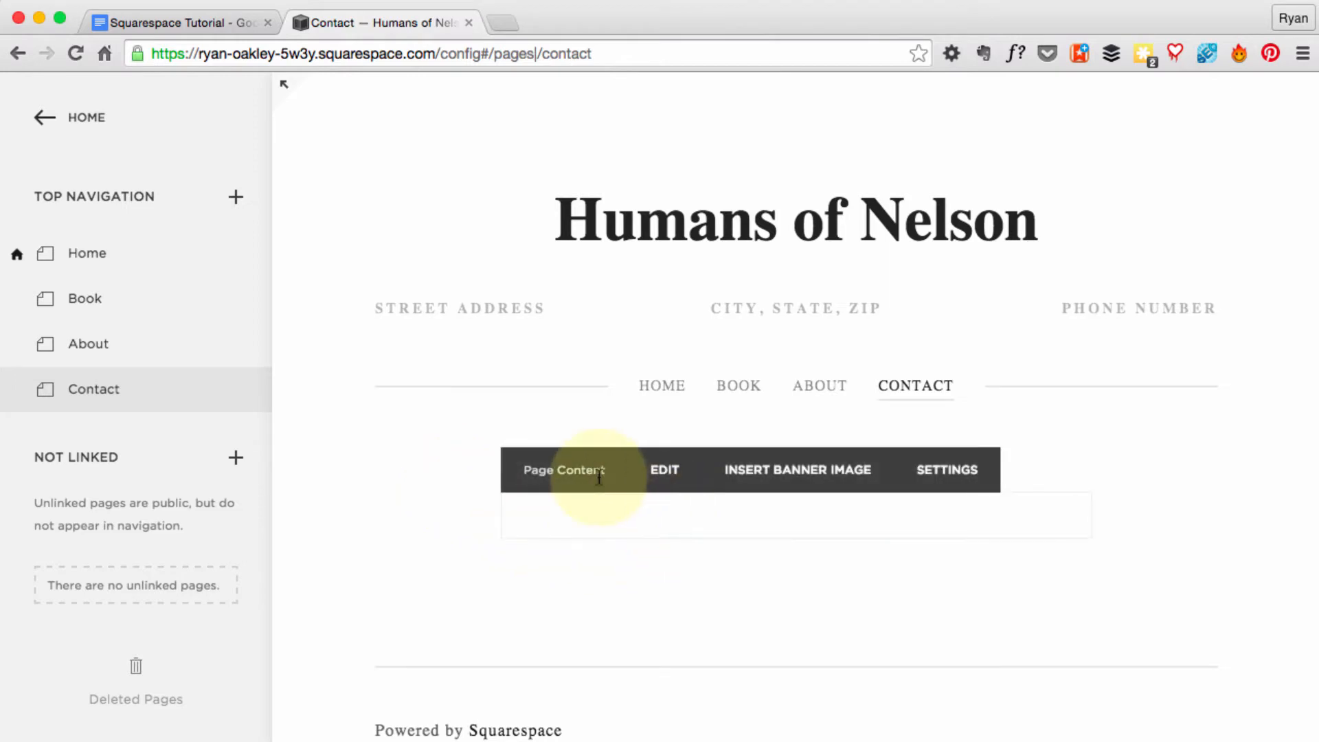
mouse_move(632, 269)
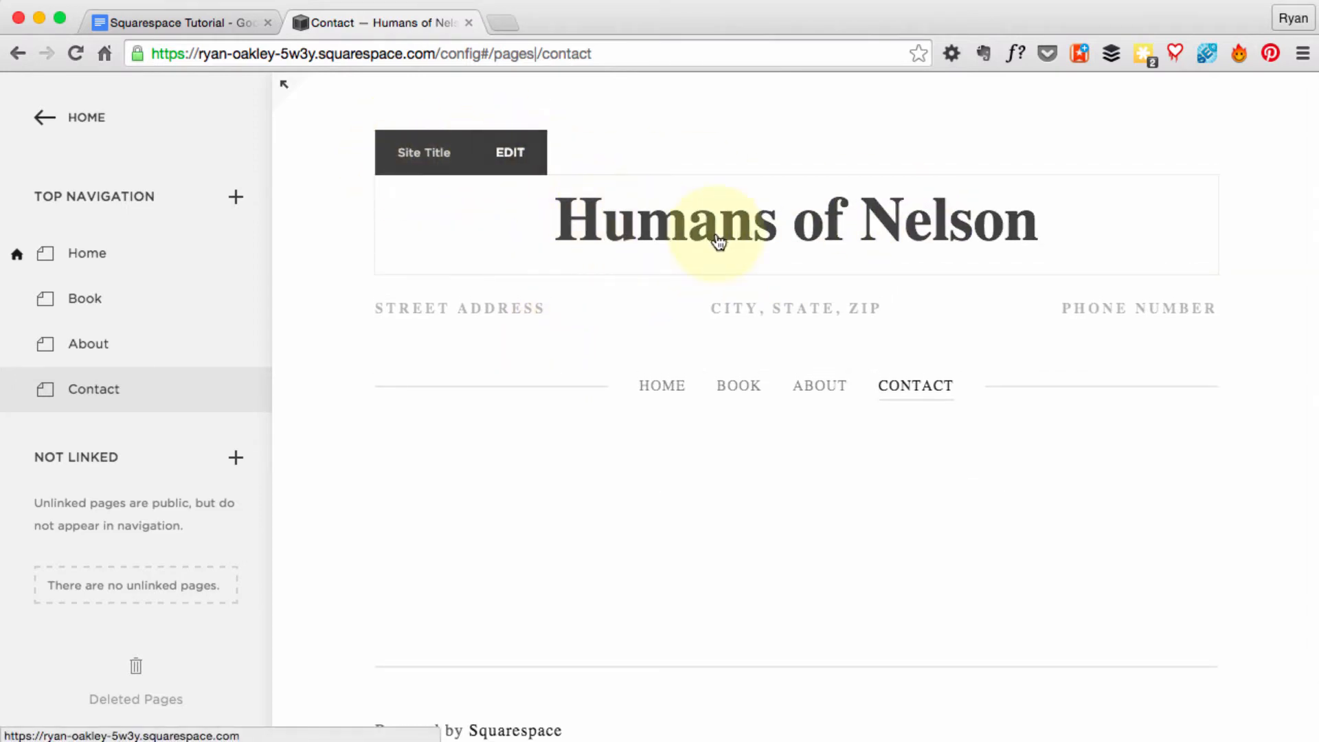
mouse_move(848, 412)
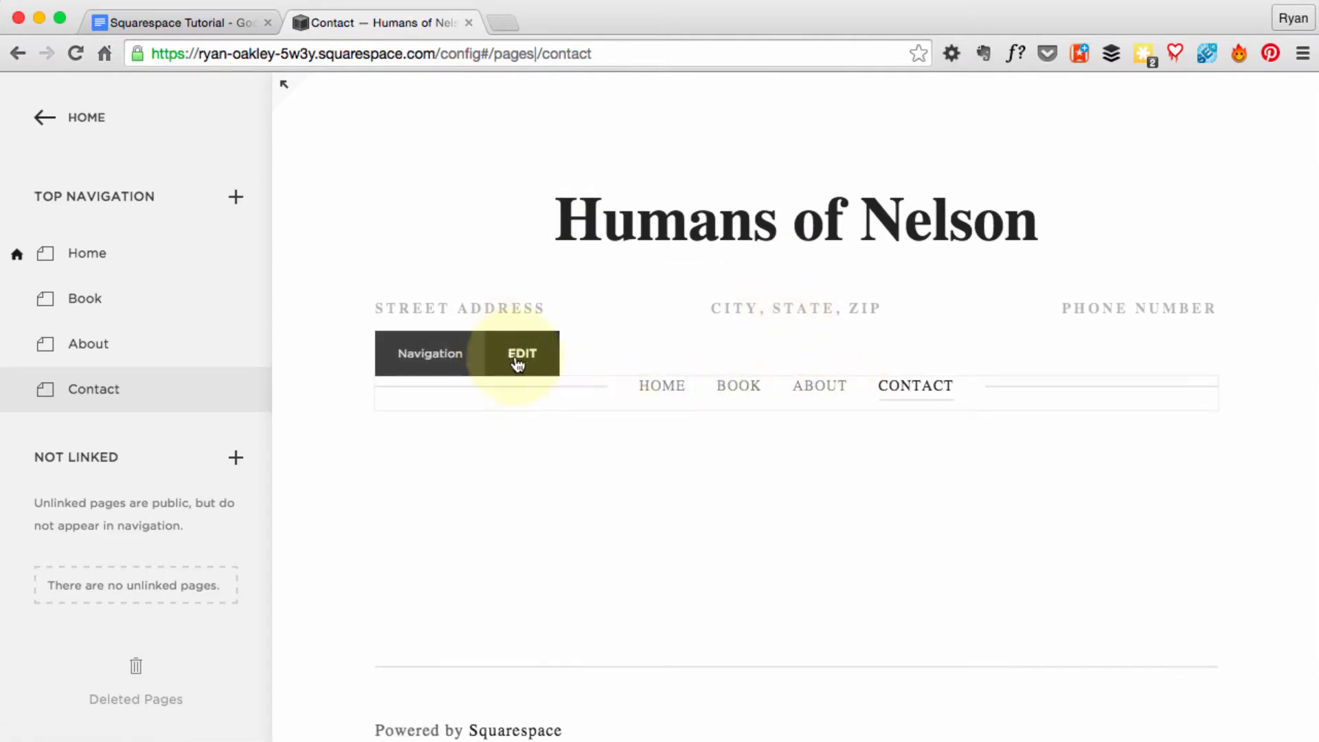
mouse_move(686, 554)
scroll(641, 550, "down", 2)
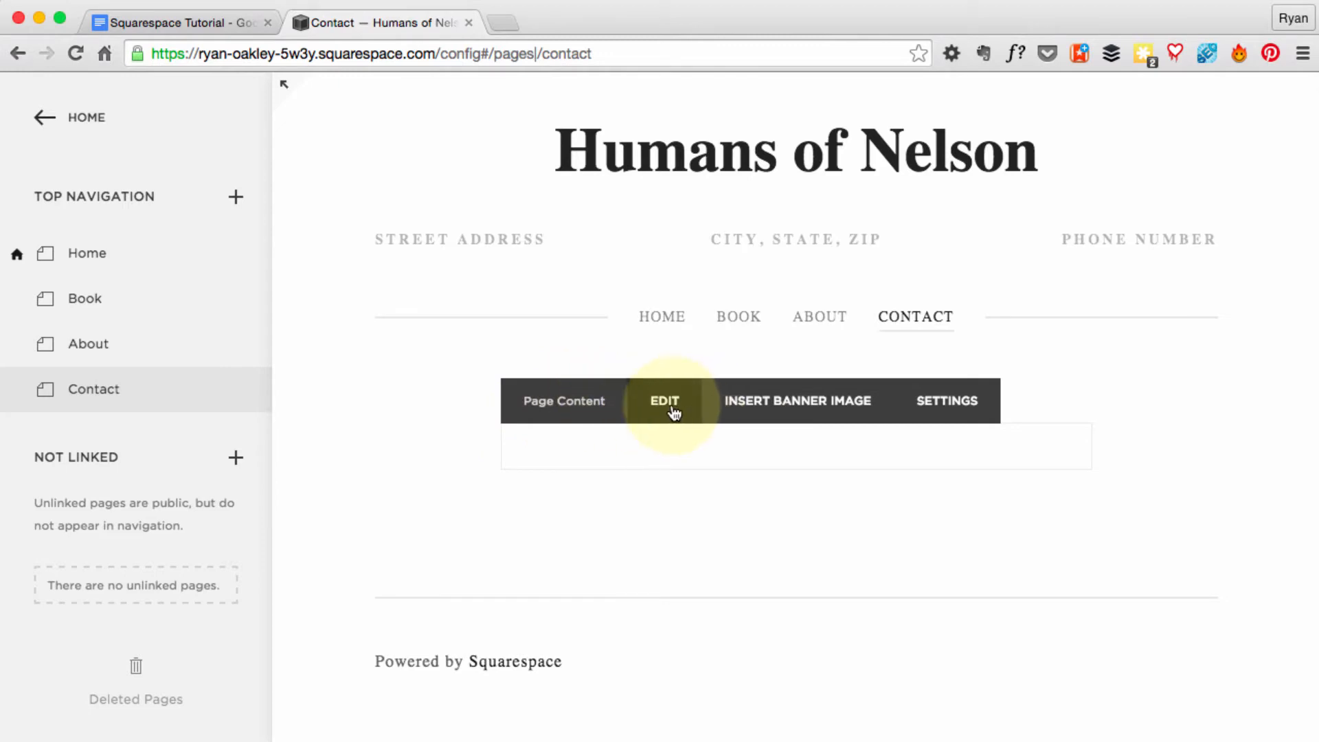
left_click(616, 448)
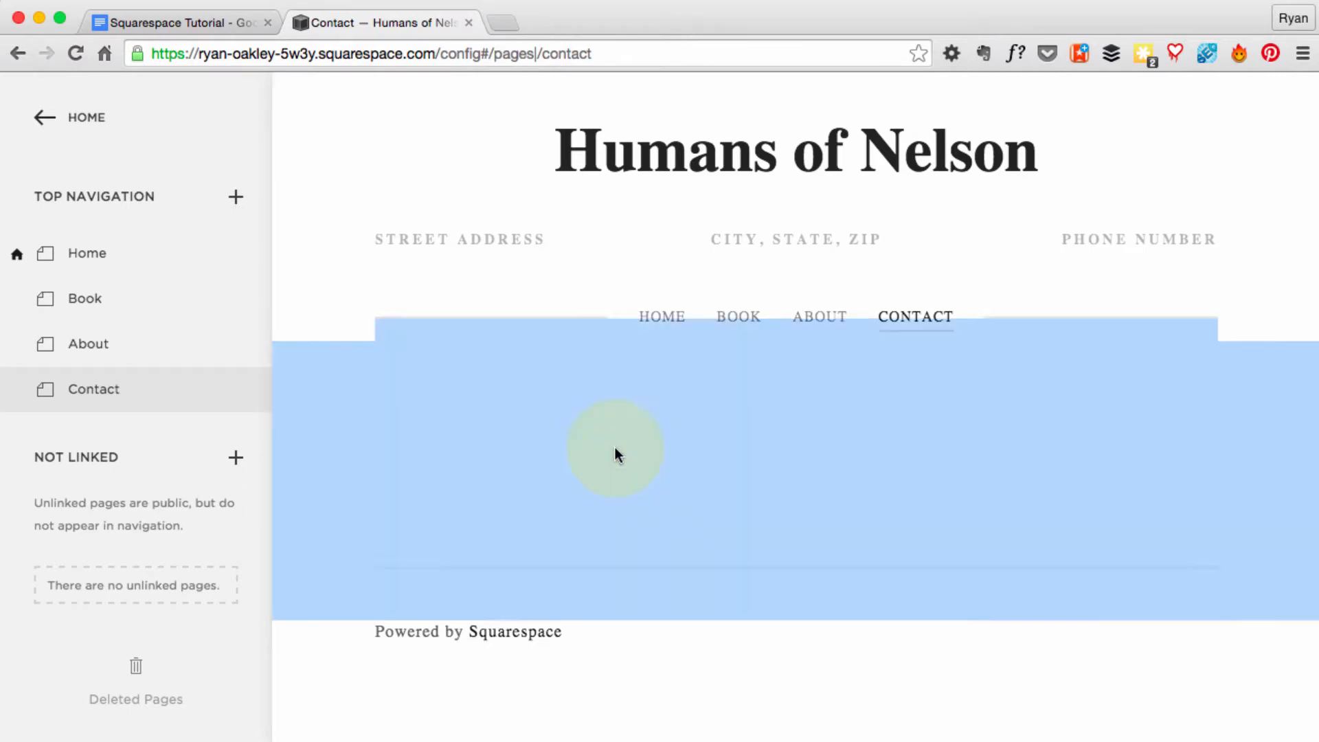
left_click(515, 572)
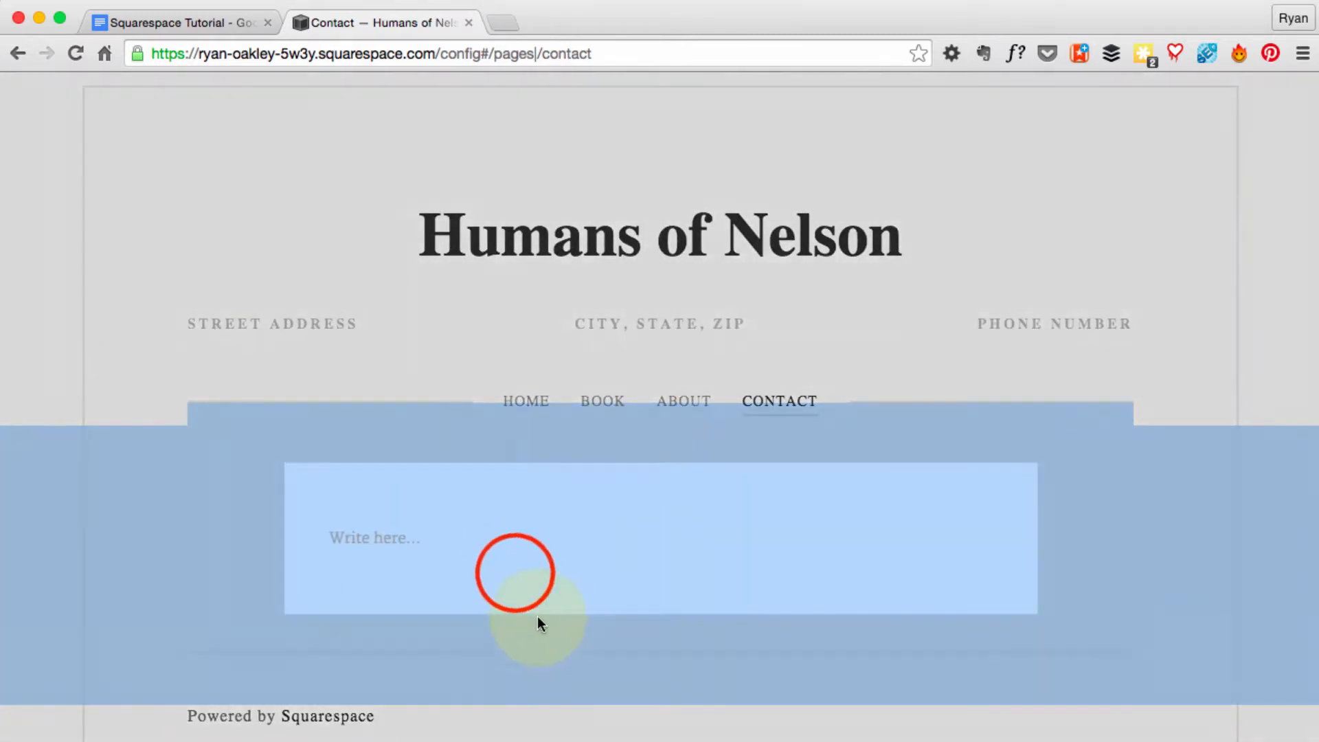
left_click(194, 416)
left_click(193, 417)
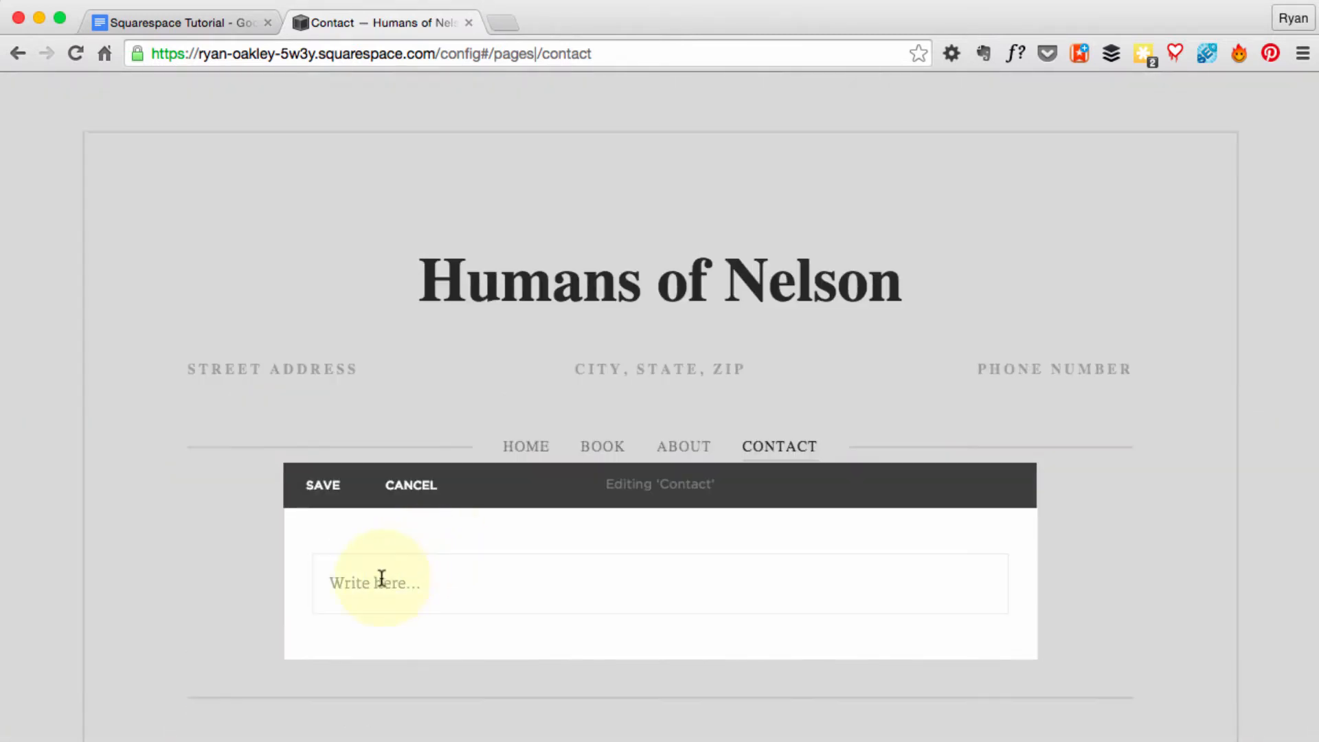
scroll(597, 587, "down", 3)
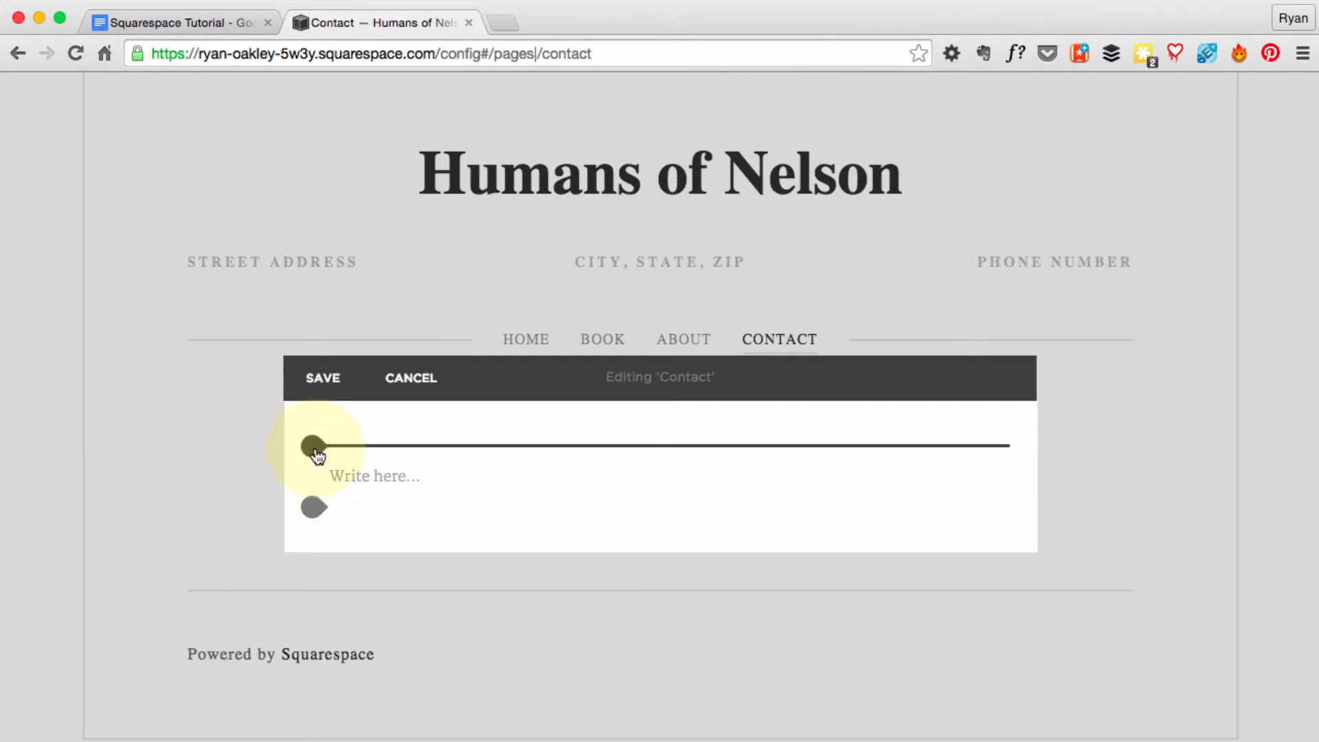
left_click(365, 476)
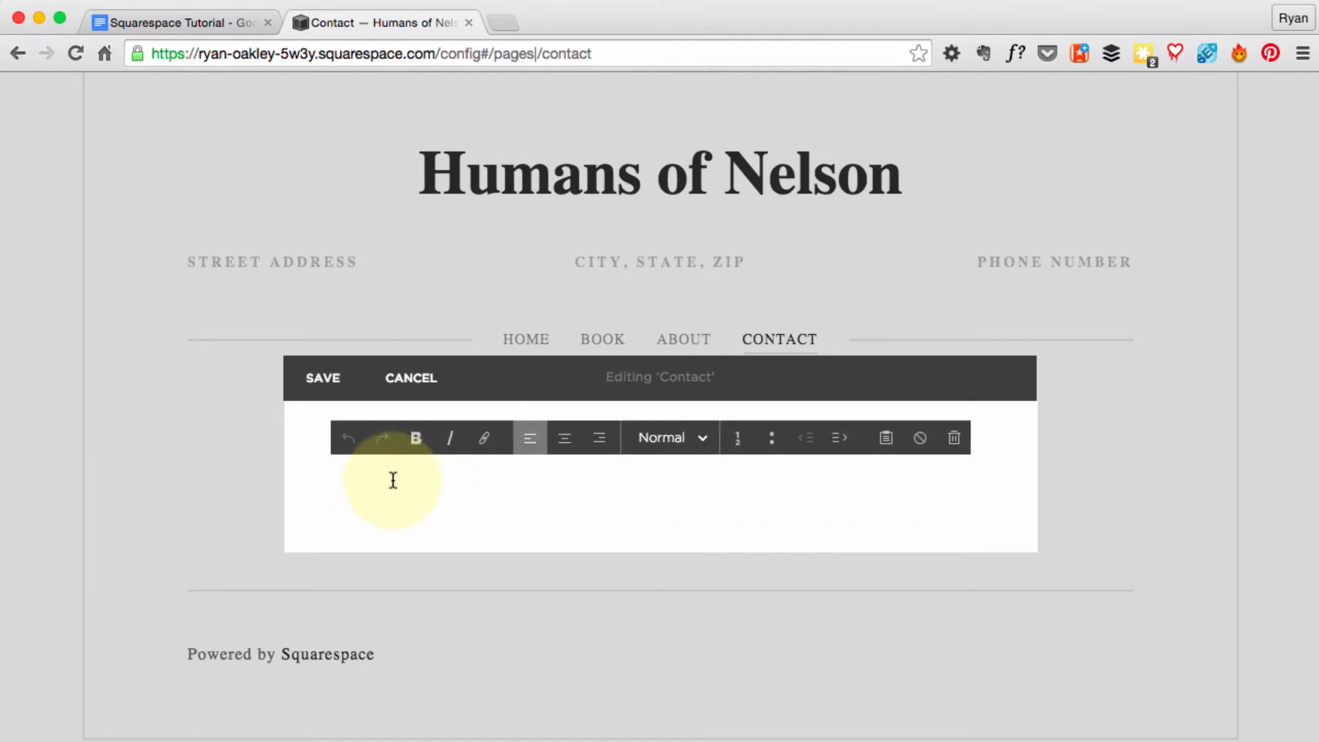
- Switch to Safari and copy the Contact heading and the paragraph beneath it from the reference page
key("super+Tab")
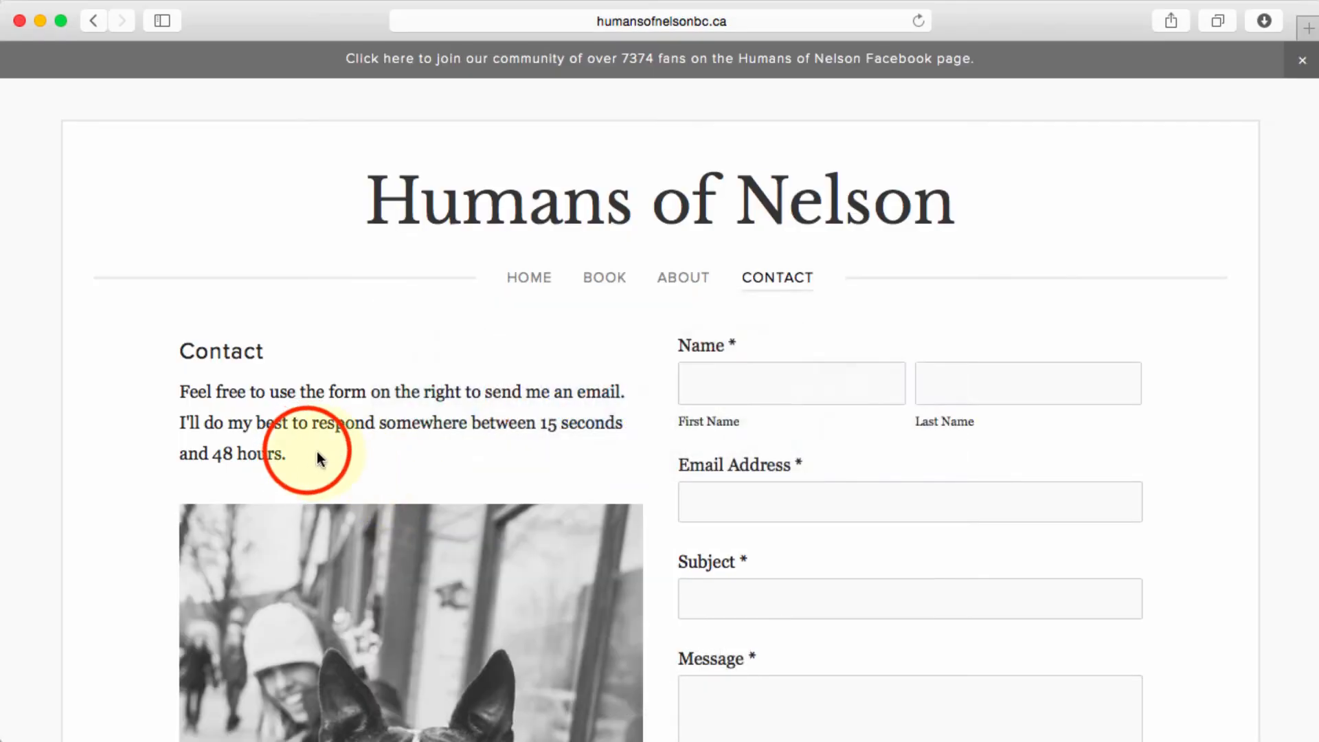
left_click(309, 457)
left_click_drag(267, 443, 188, 352)
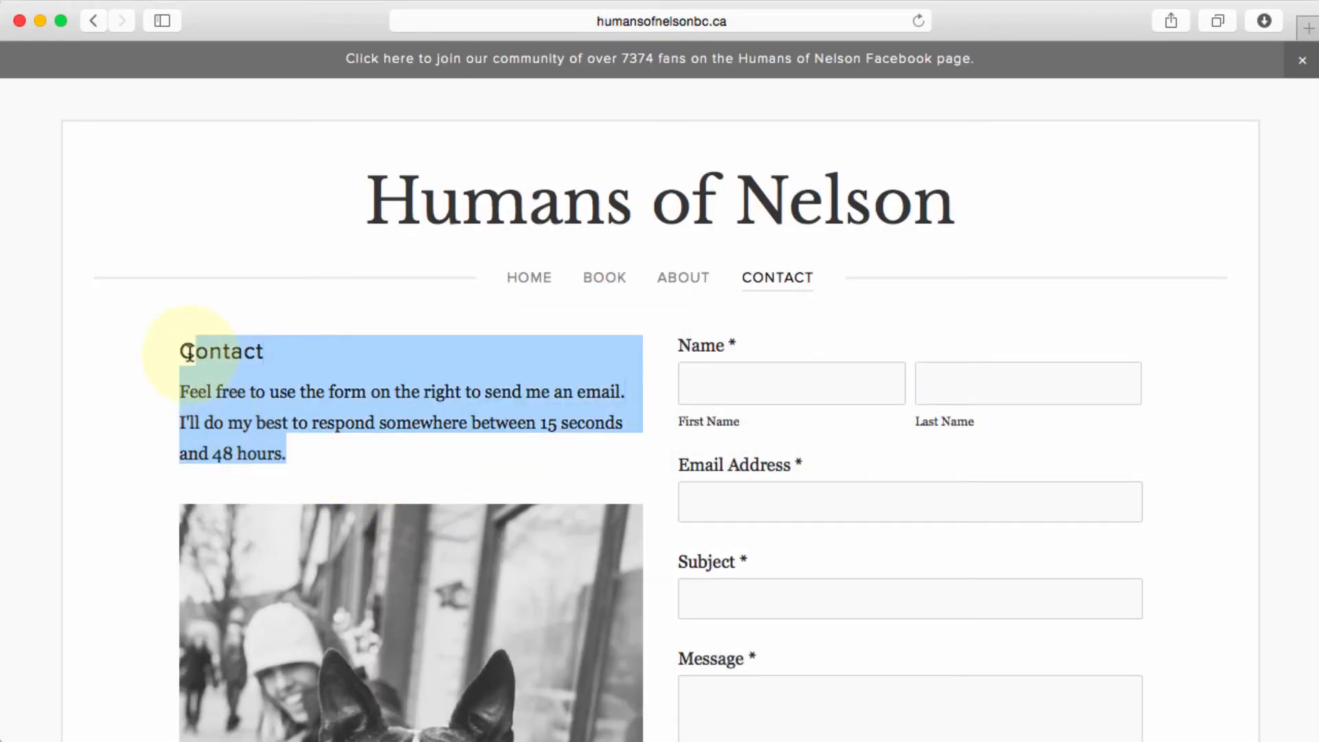
right_click(184, 349)
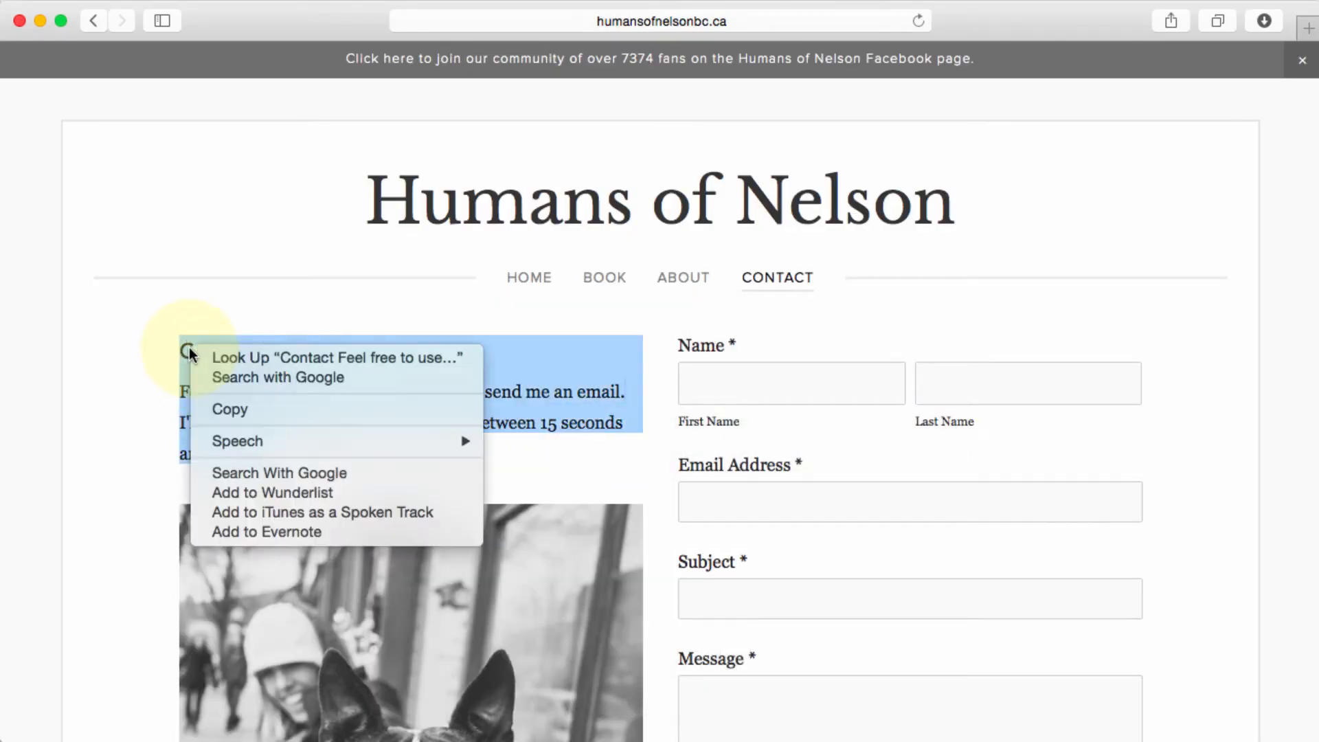
left_click(232, 410)
- Switch back to Chrome and paste the copied heading and paragraph into the Contact page's text block
key("super+Tab")
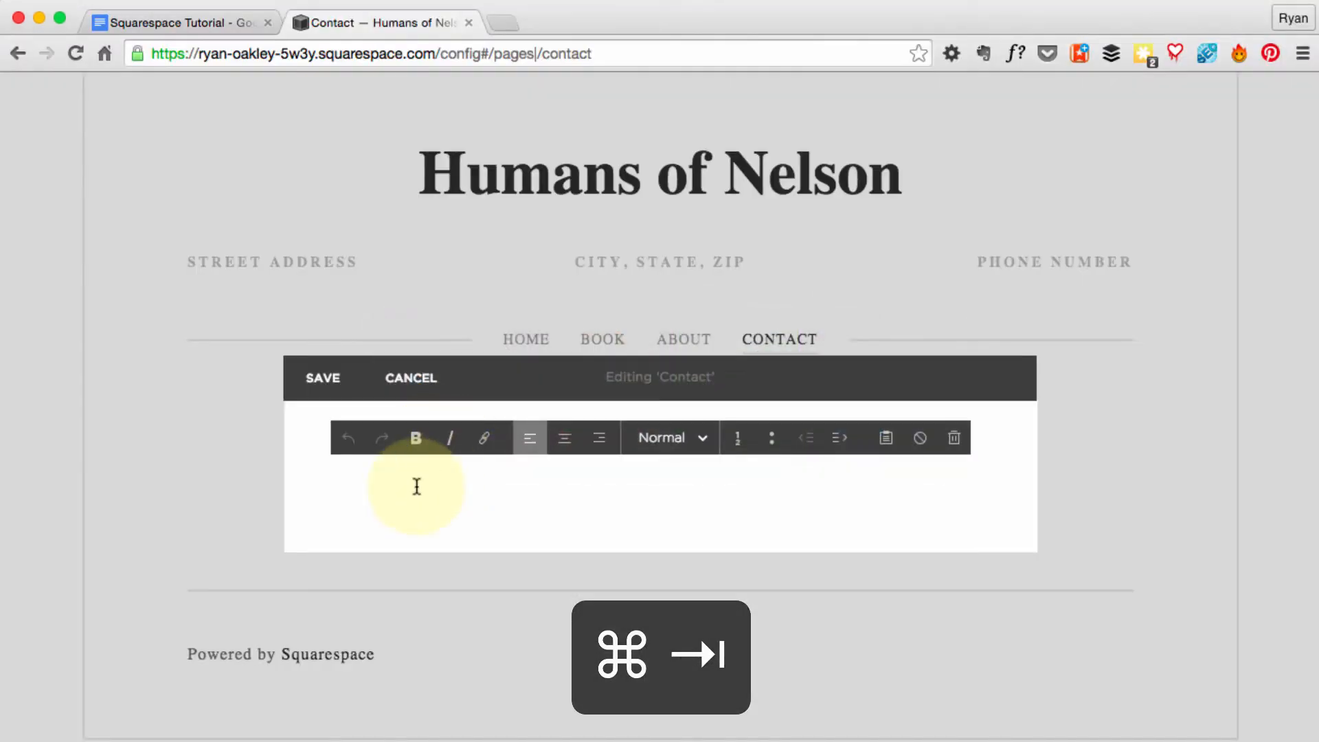
left_click(416, 487)
key("super+v")
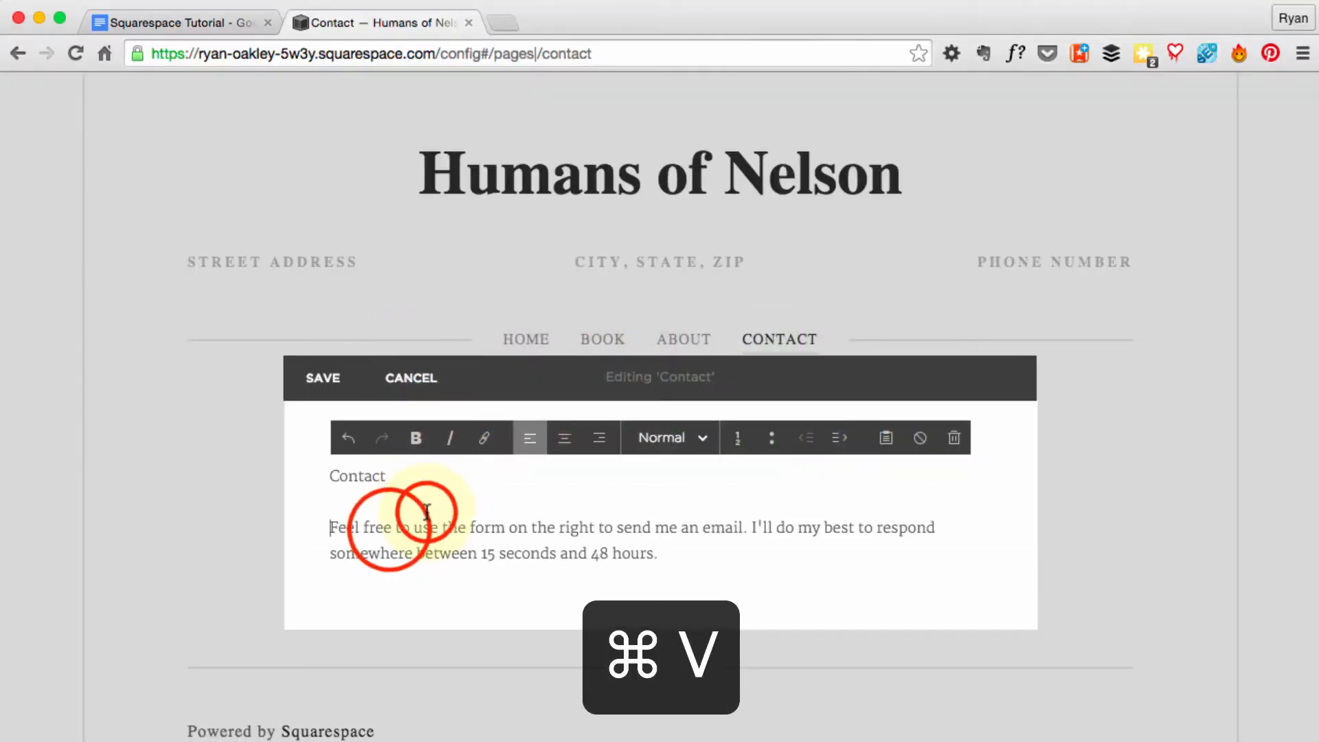
left_click(390, 529)
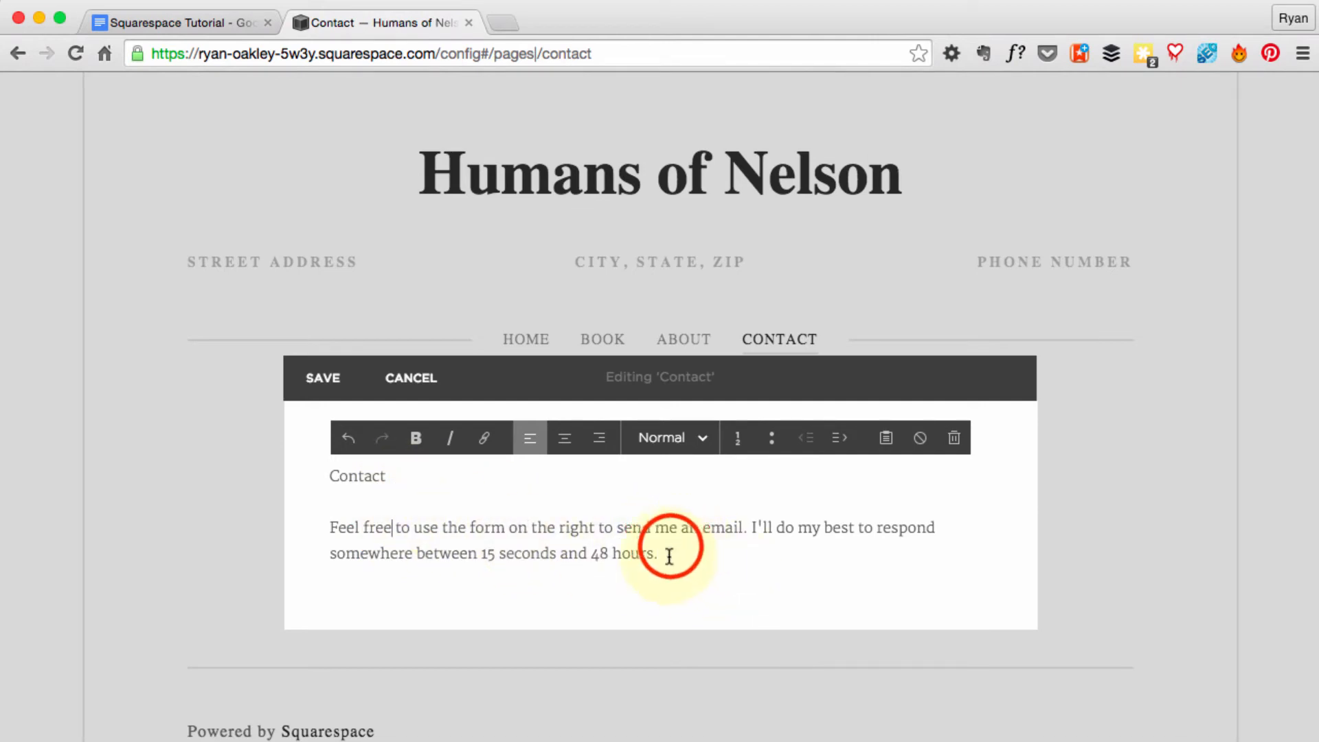
- Compare the formatting of the pasted text with the Contact heading on the reference page in Safari, returning to Chrome
left_click_drag(659, 554, 328, 521)
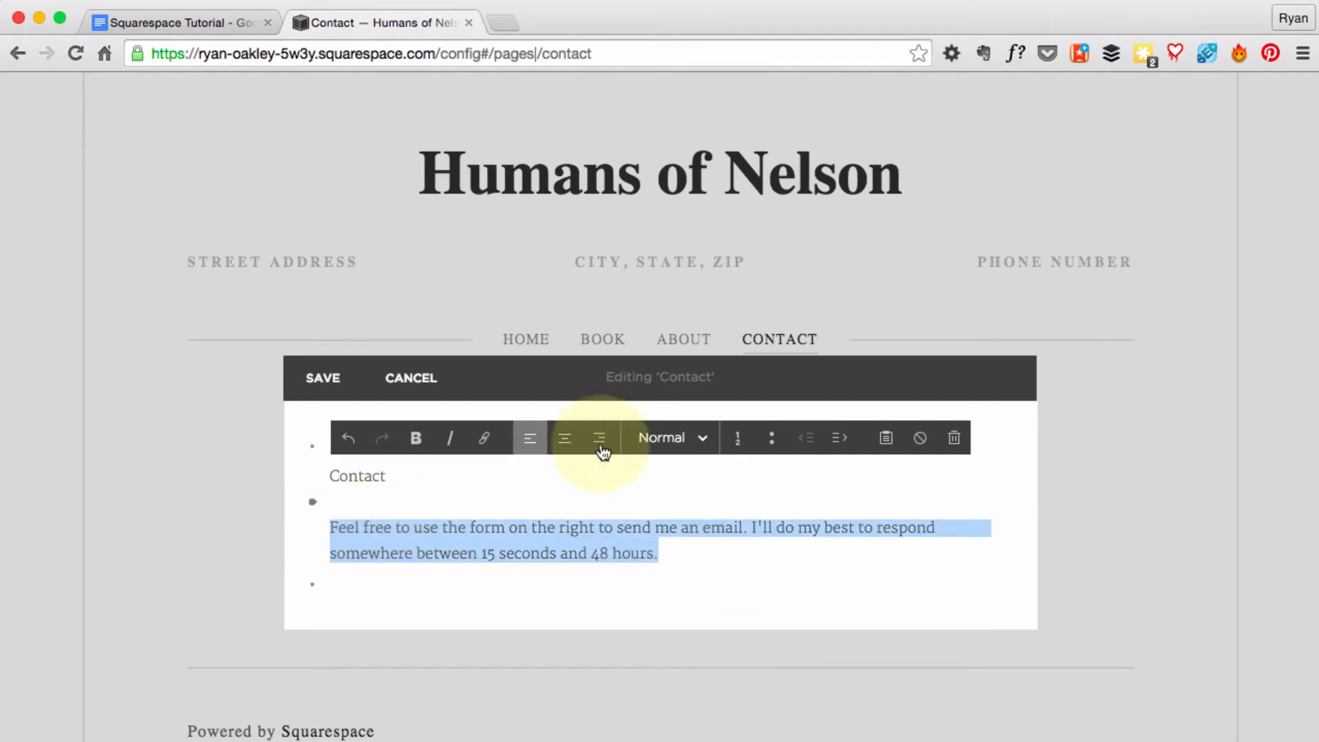
left_click(413, 500)
double_click(354, 475)
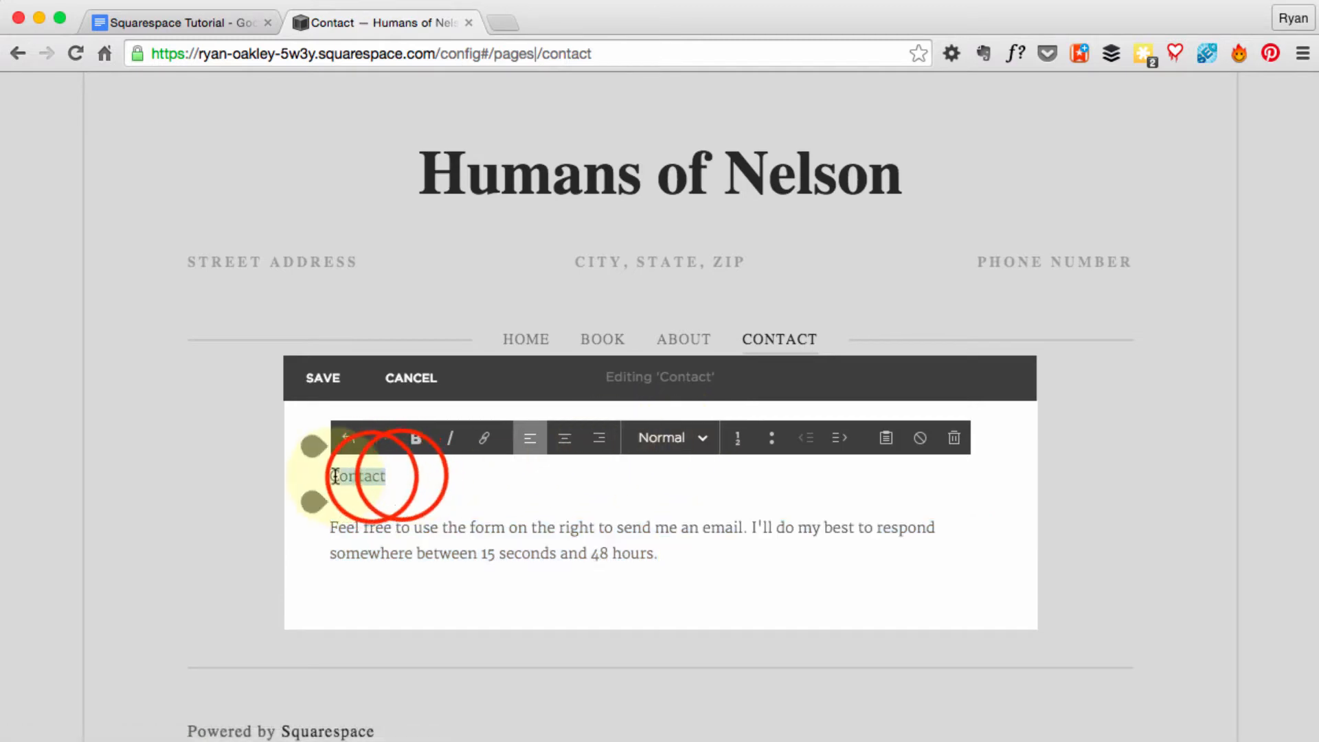
left_click(370, 474)
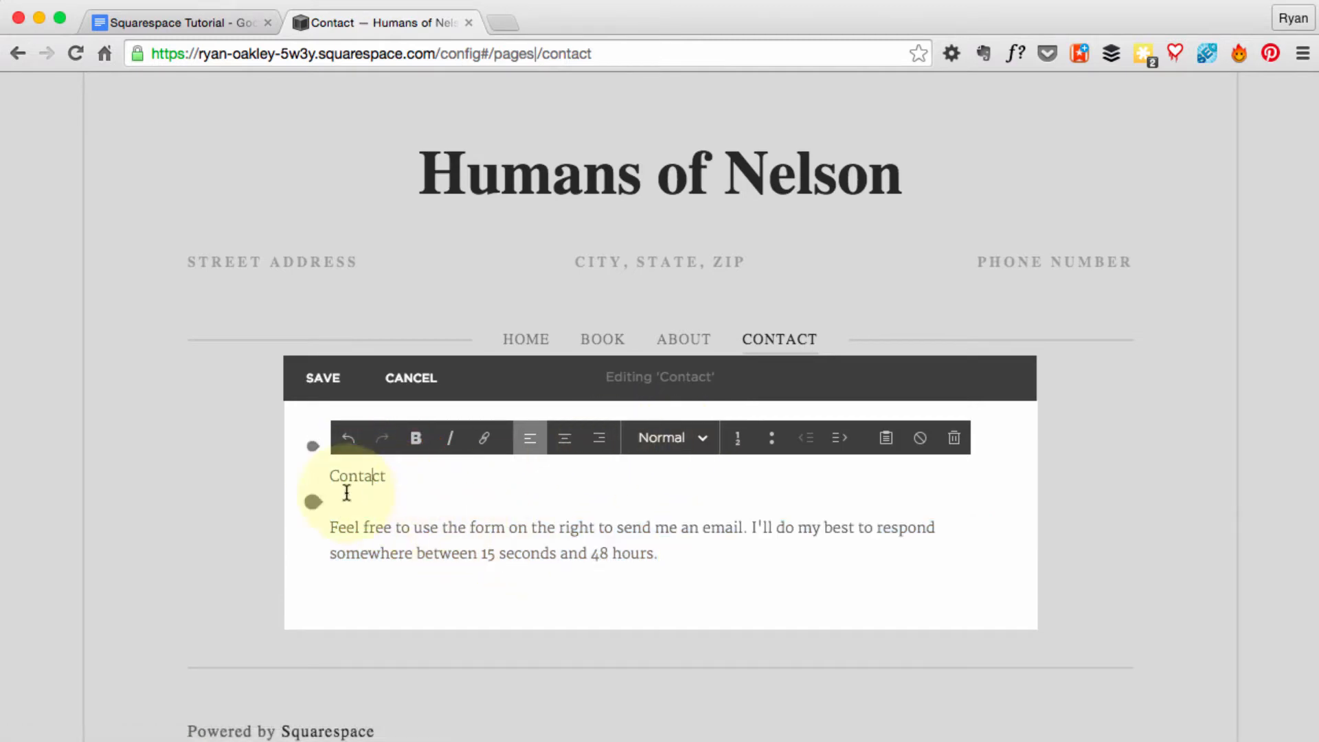
key("super+Tab")
left_click(206, 351)
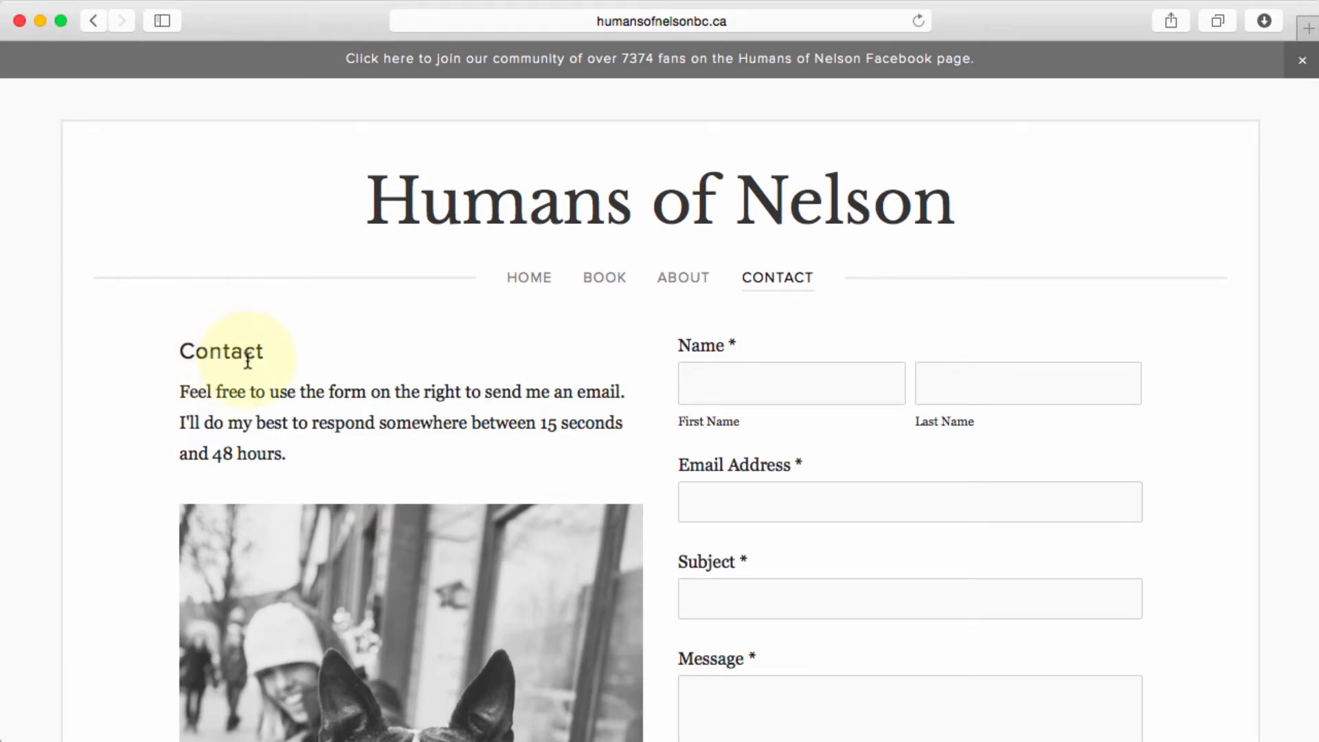
key("super+Tab")
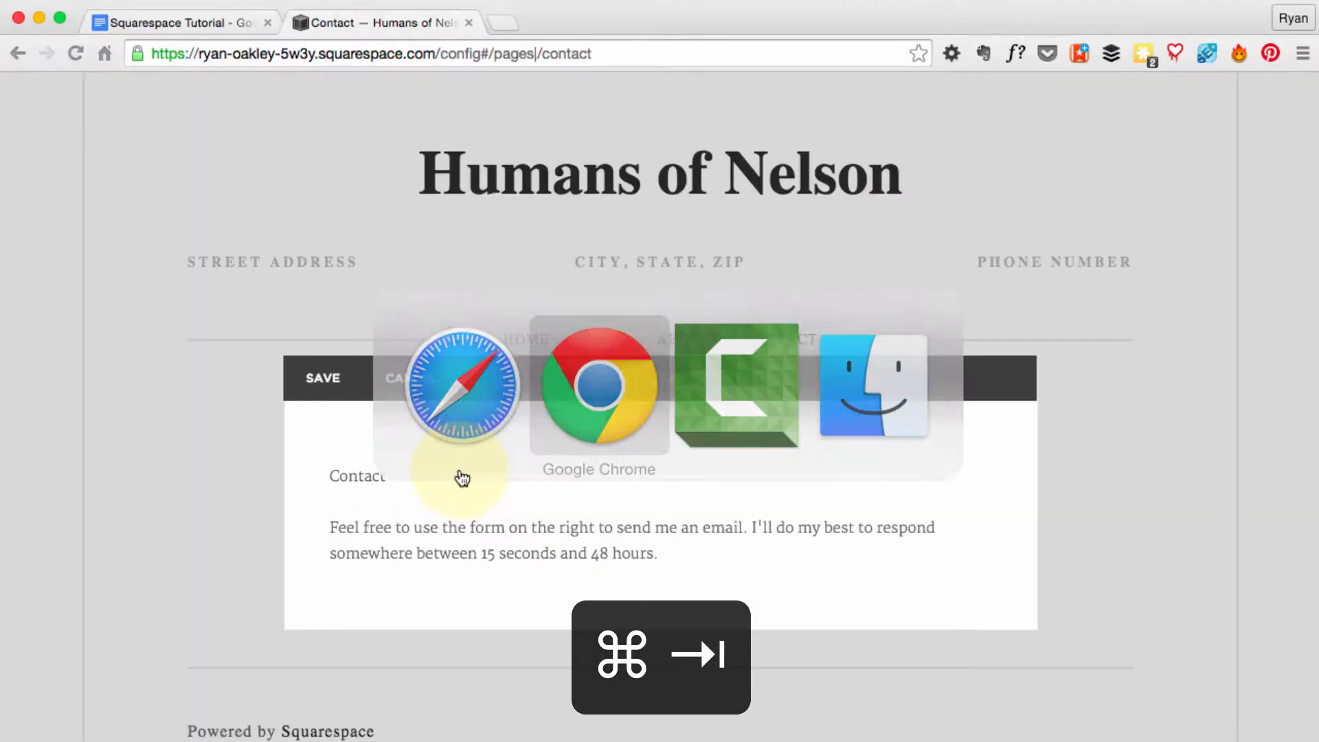
- Format the line "Contact" as Heading 3 and save the page content
left_click(337, 476)
left_click_drag(341, 477, 376, 475)
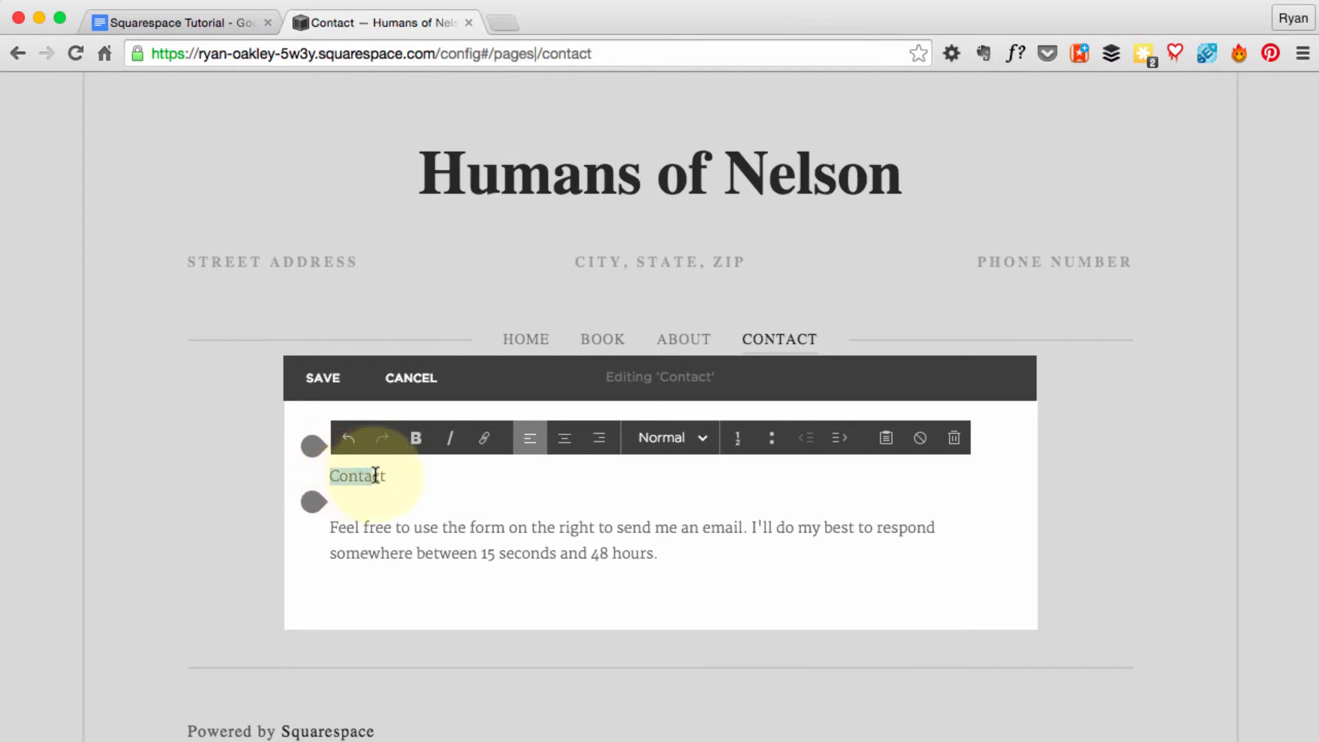
left_click(686, 440)
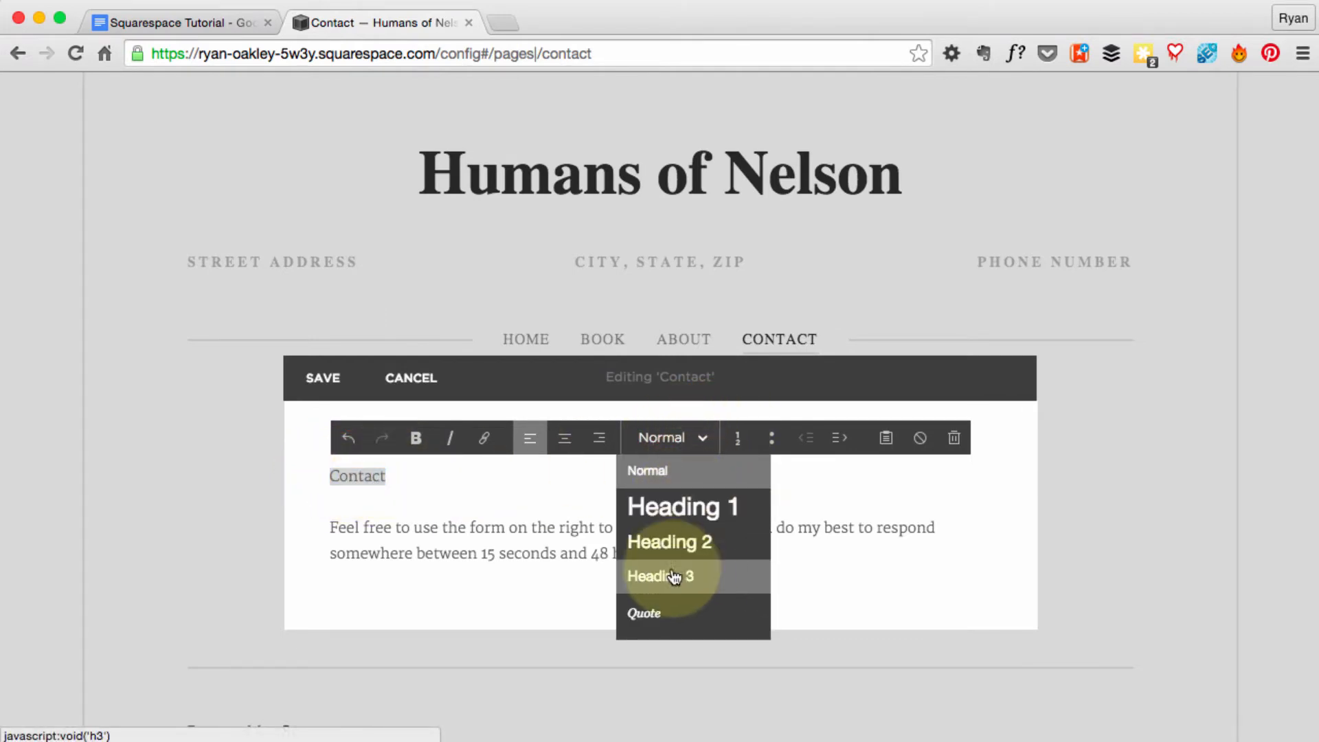
left_click(694, 580)
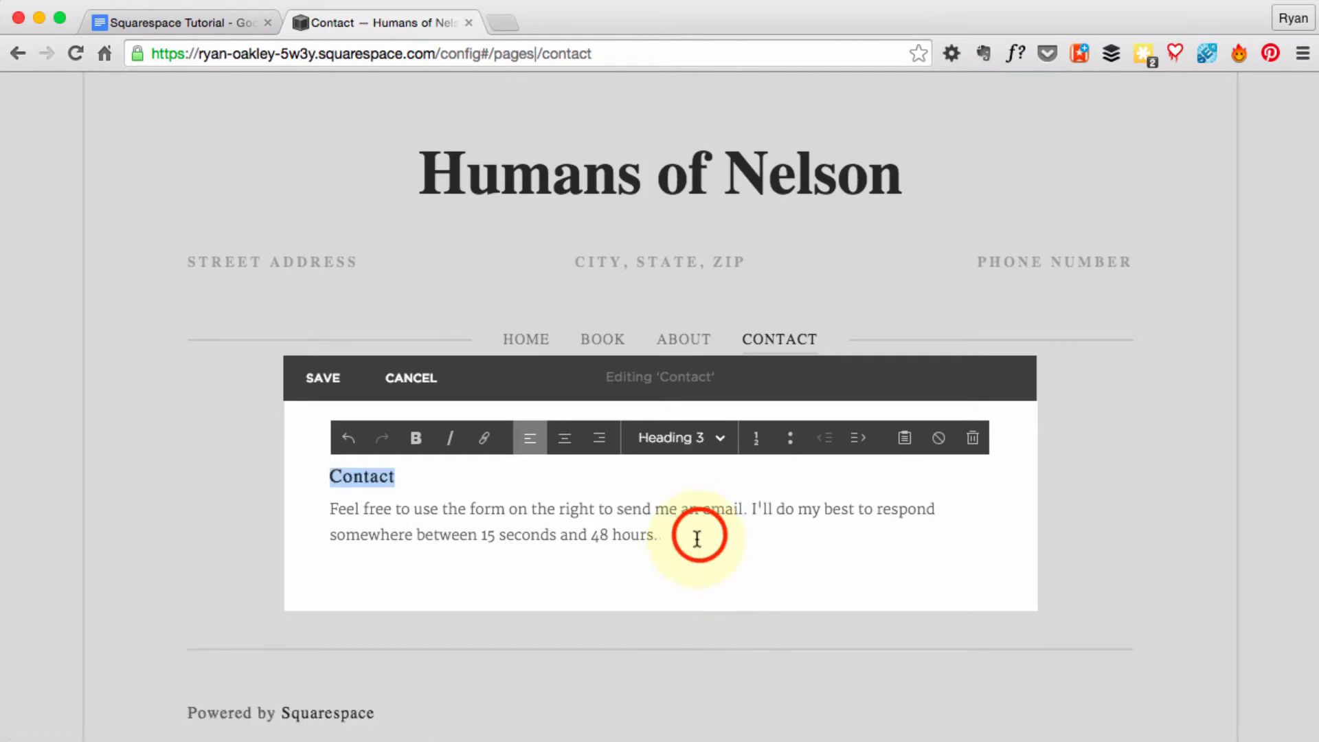
left_click(699, 535)
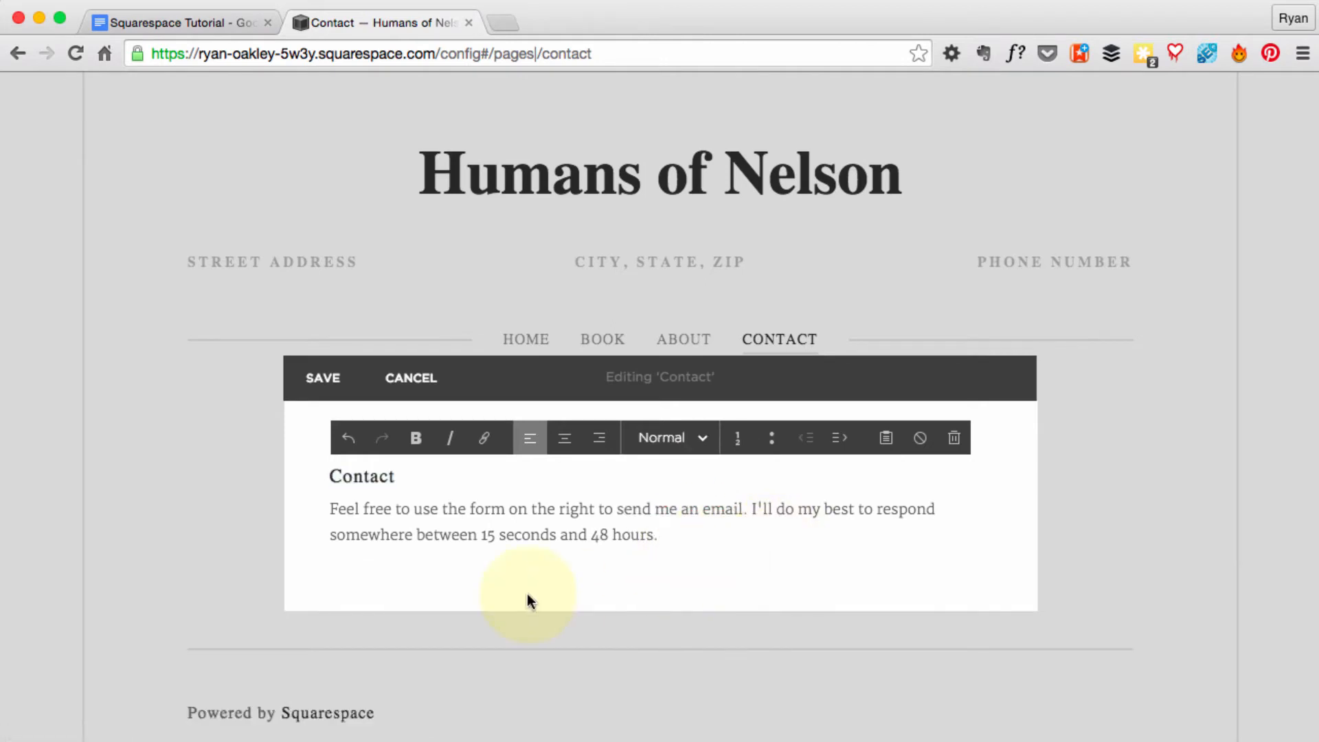
left_click(315, 375)
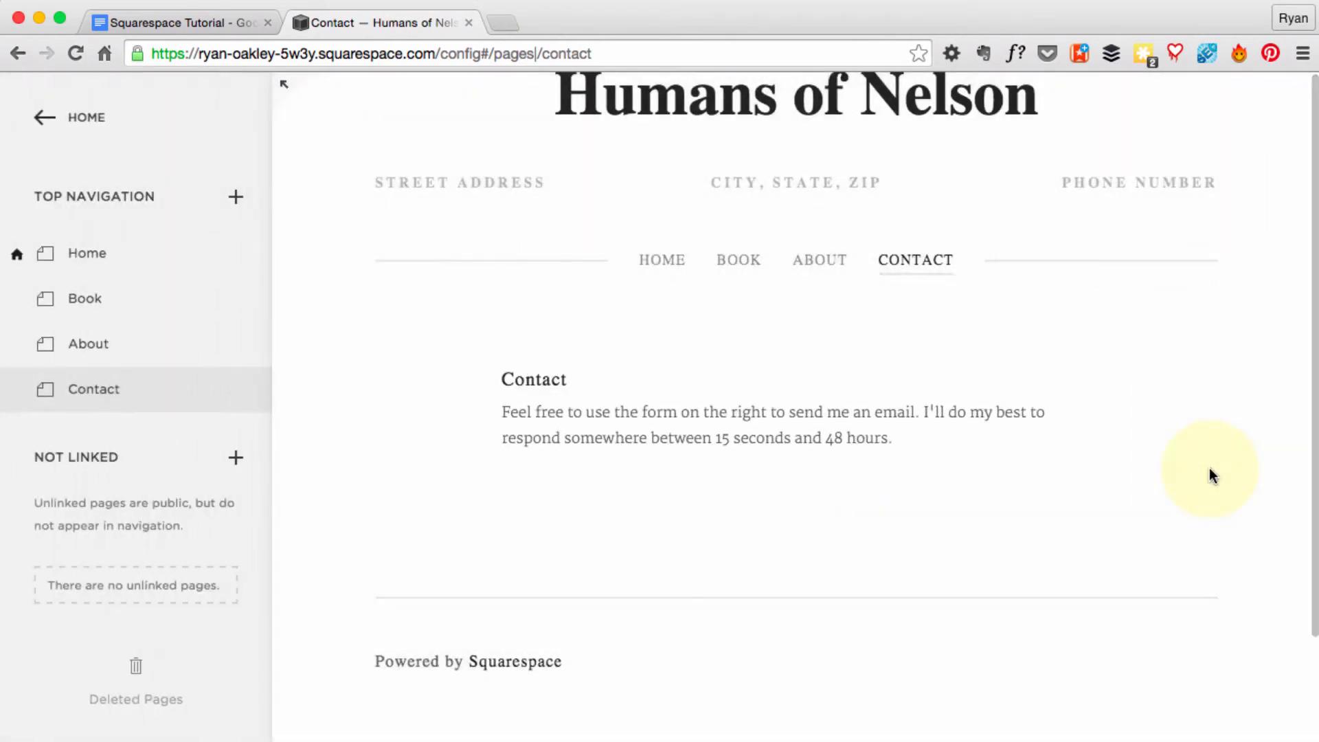
- Open the Contact page content for editing and browse the content blocks that can be added below the paragraph
mouse_move(831, 410)
left_click(661, 347)
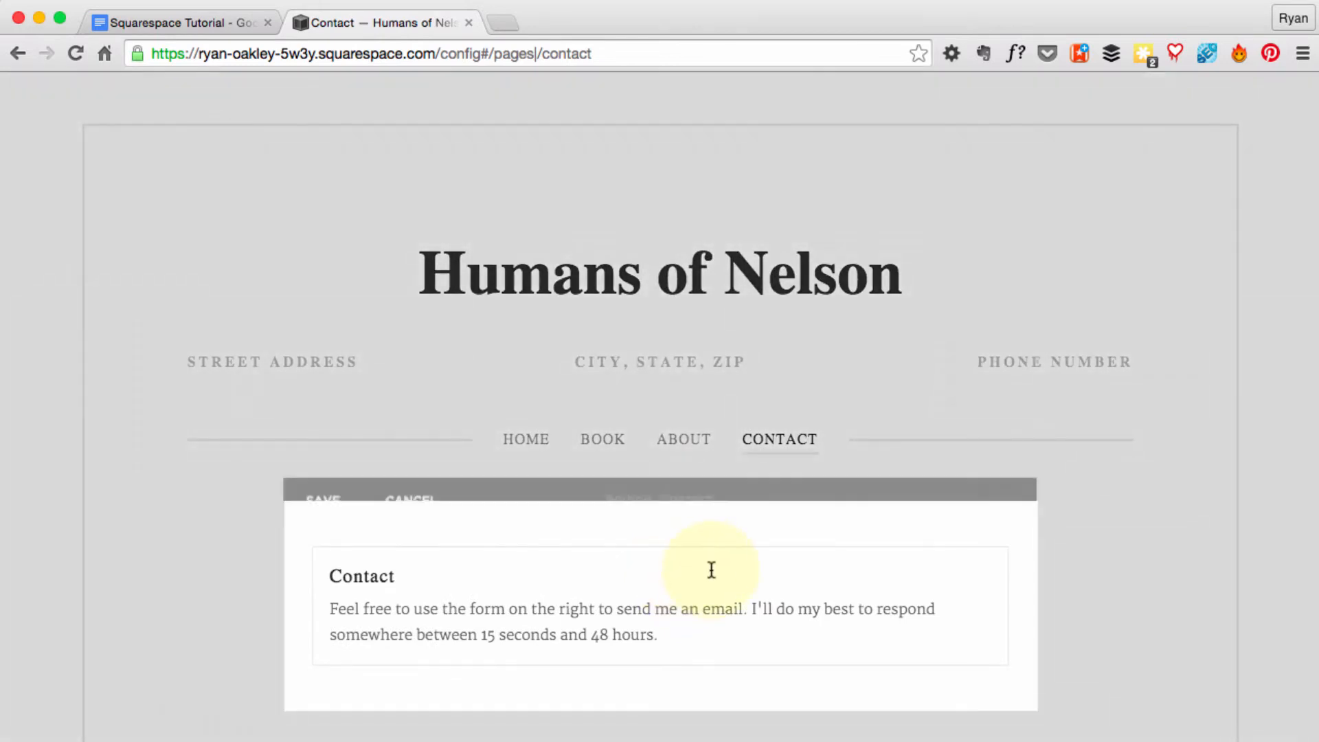
mouse_move(308, 416)
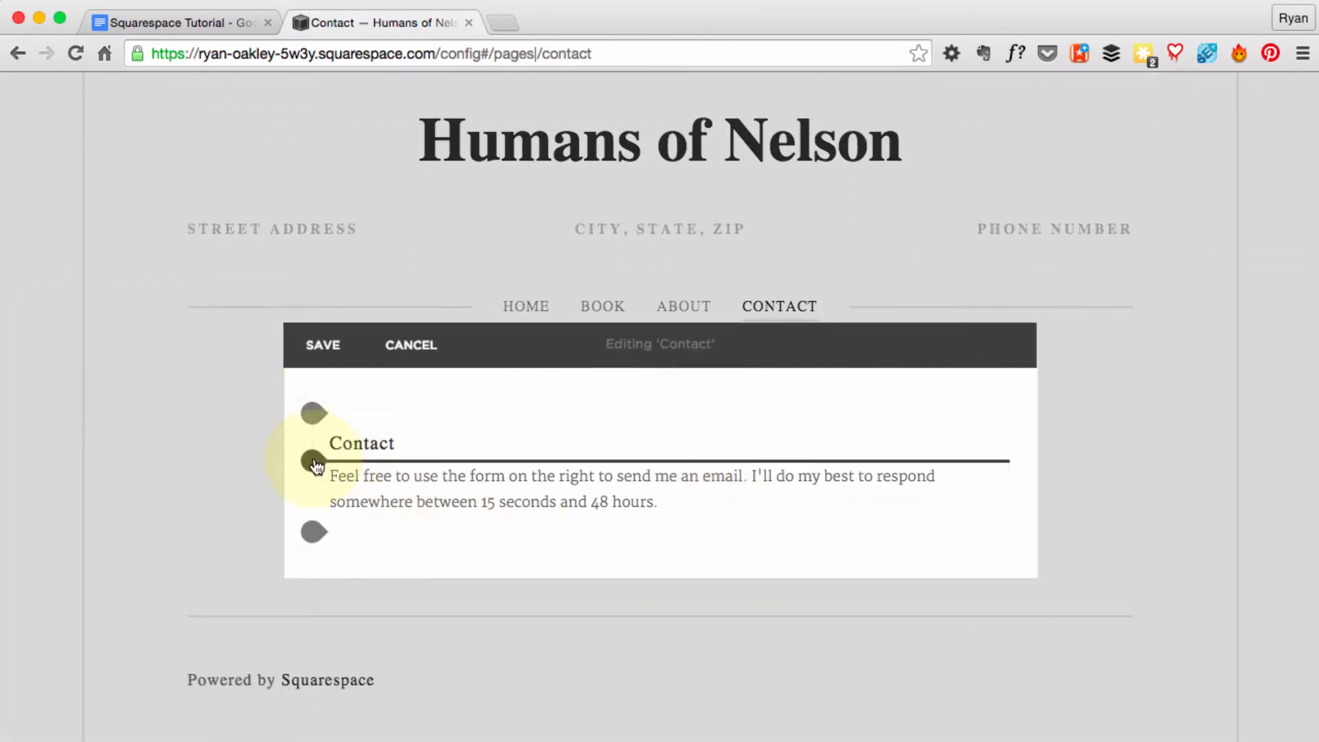
left_click(313, 534)
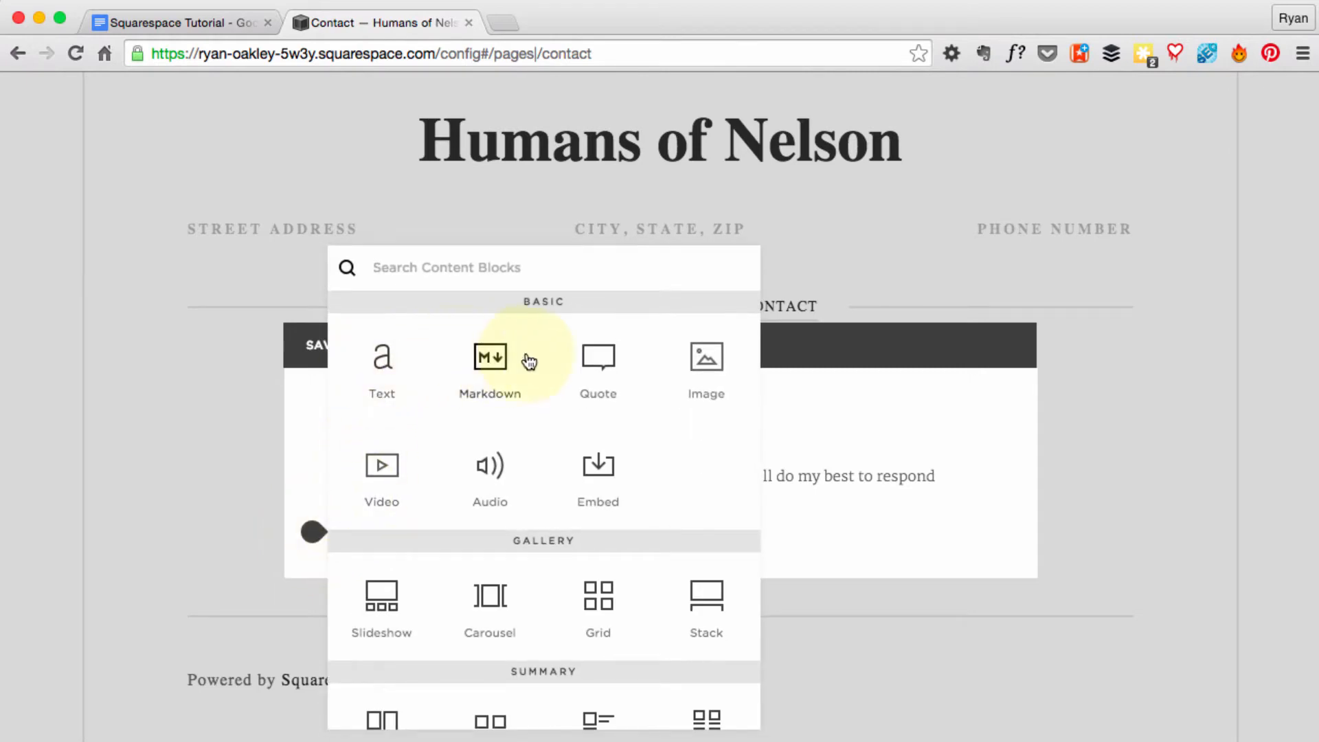
scroll(653, 440, "down", 1)
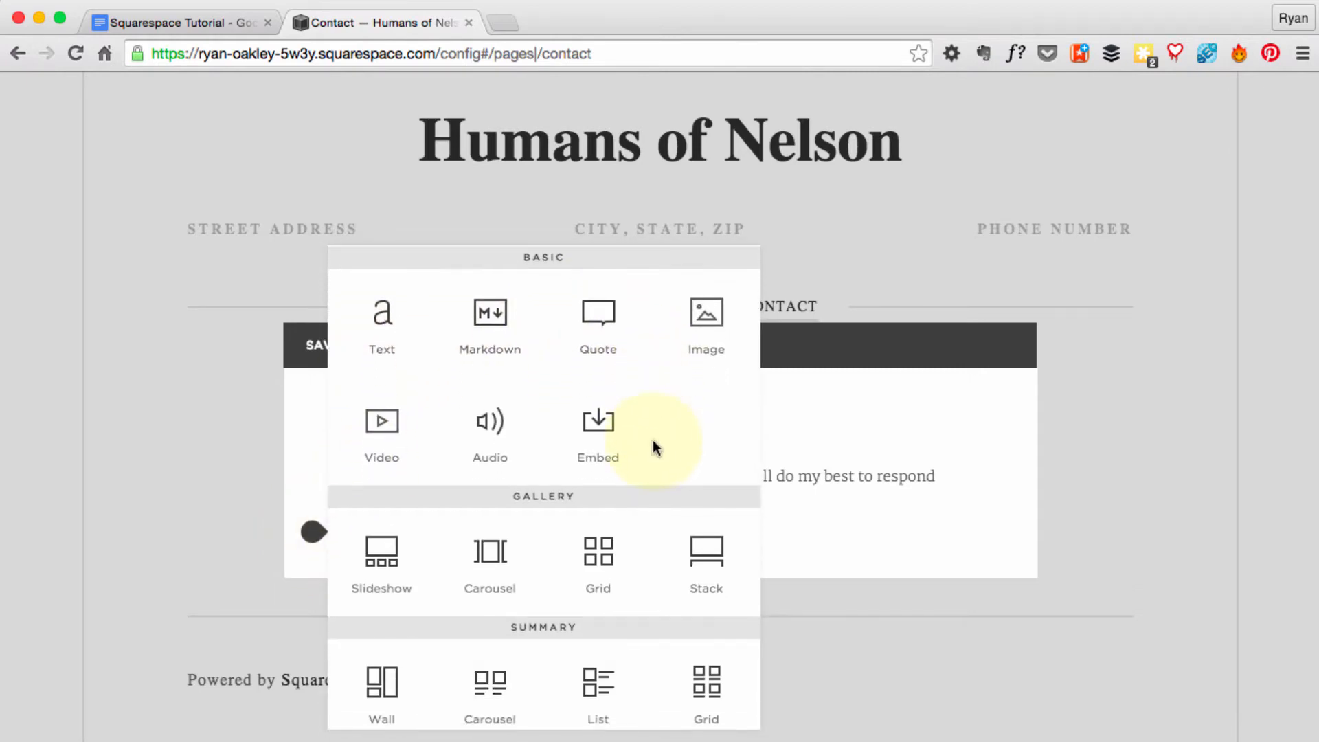
scroll(653, 439, "up", 1)
scroll(653, 440, "down", 3)
scroll(656, 448, "down", 8)
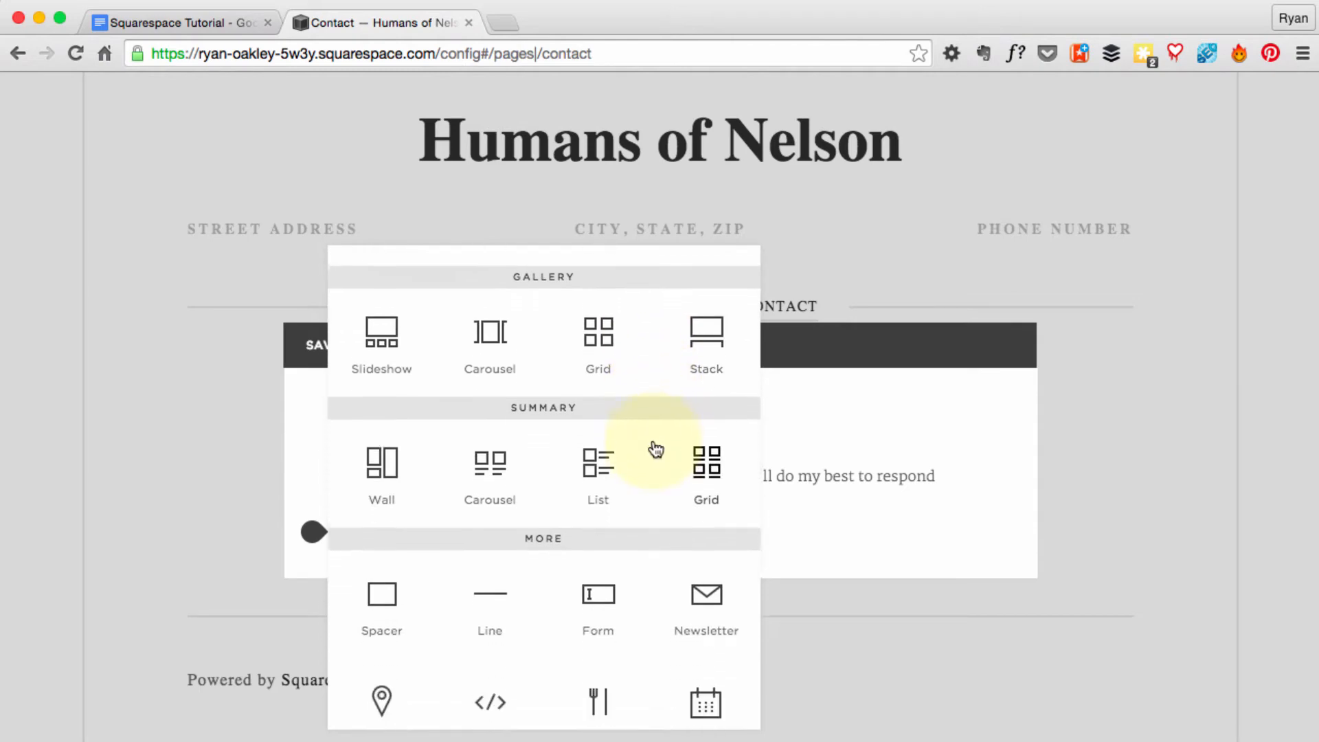
scroll(654, 444, "down", 4)
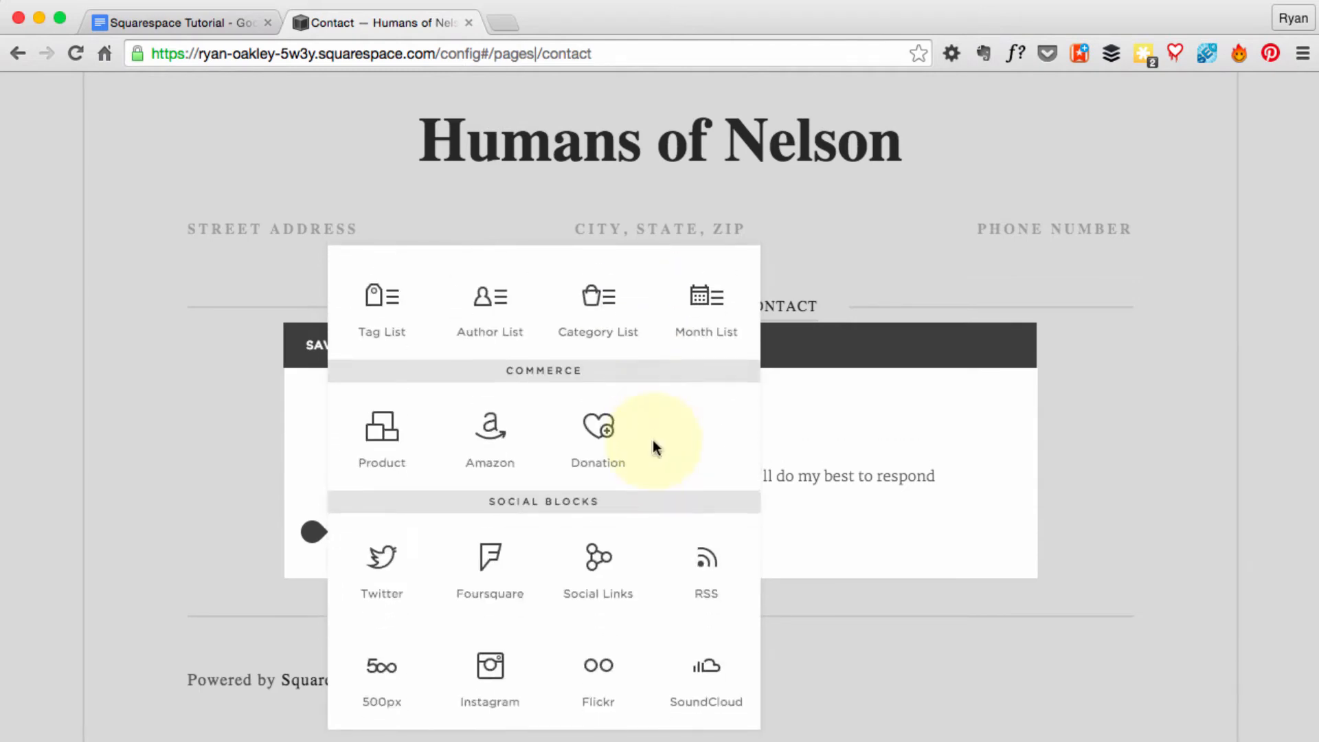
scroll(654, 443, "up", 10)
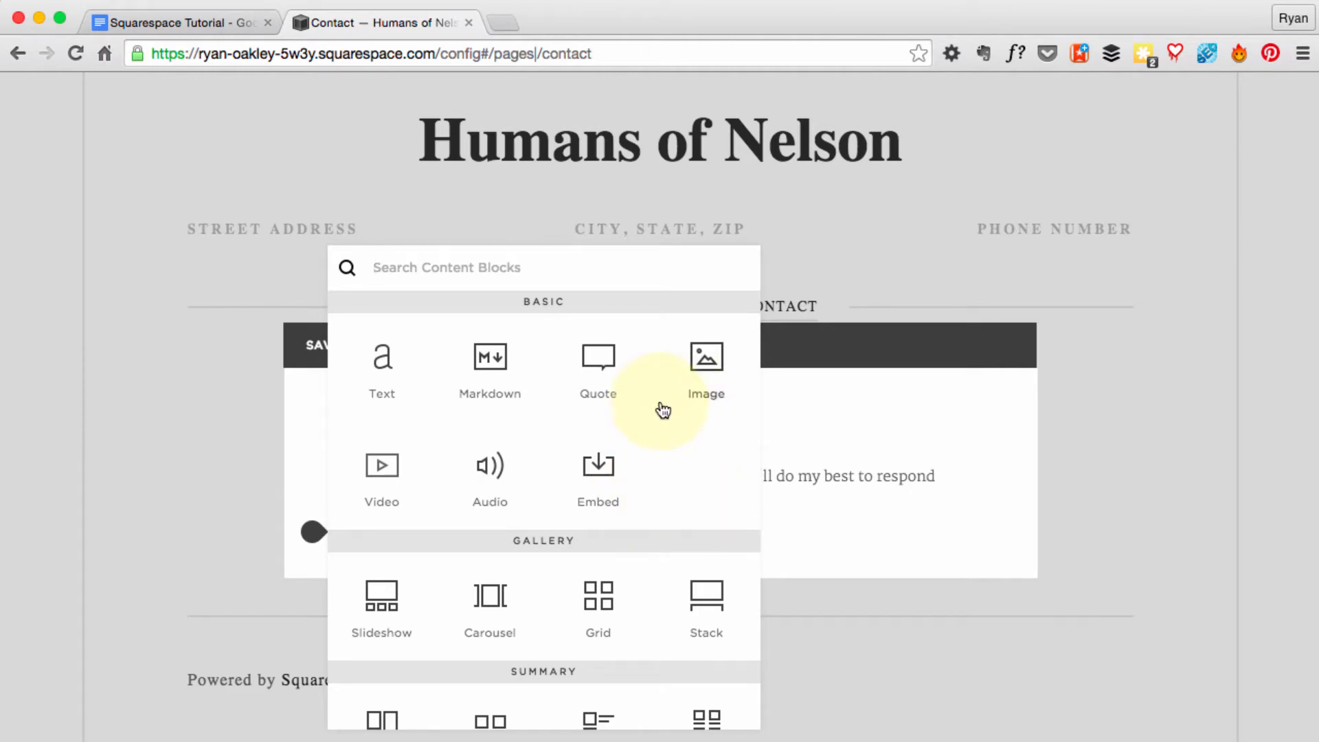
- Insert an image block below the paragraph and upload Contact Me.jpg from the !!SS HON TUTORIAL folder into it
left_click(706, 355)
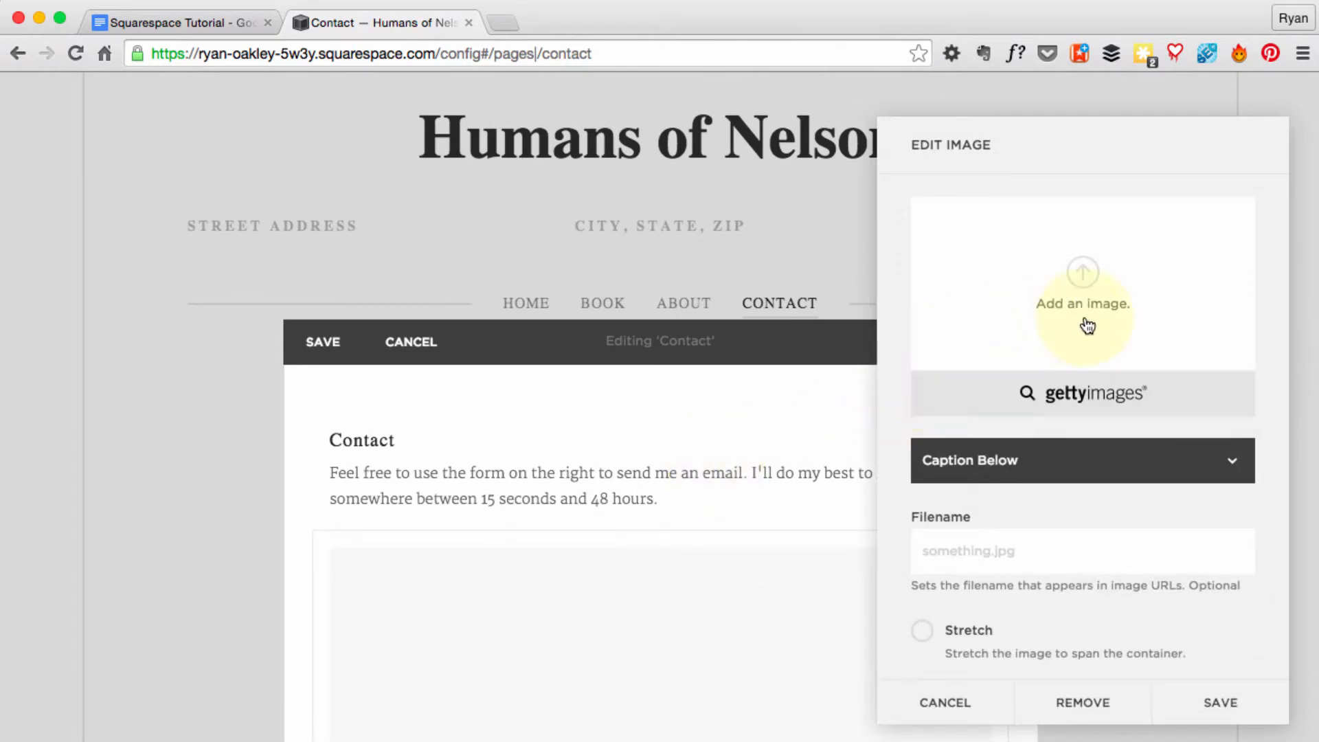
left_click(1083, 272)
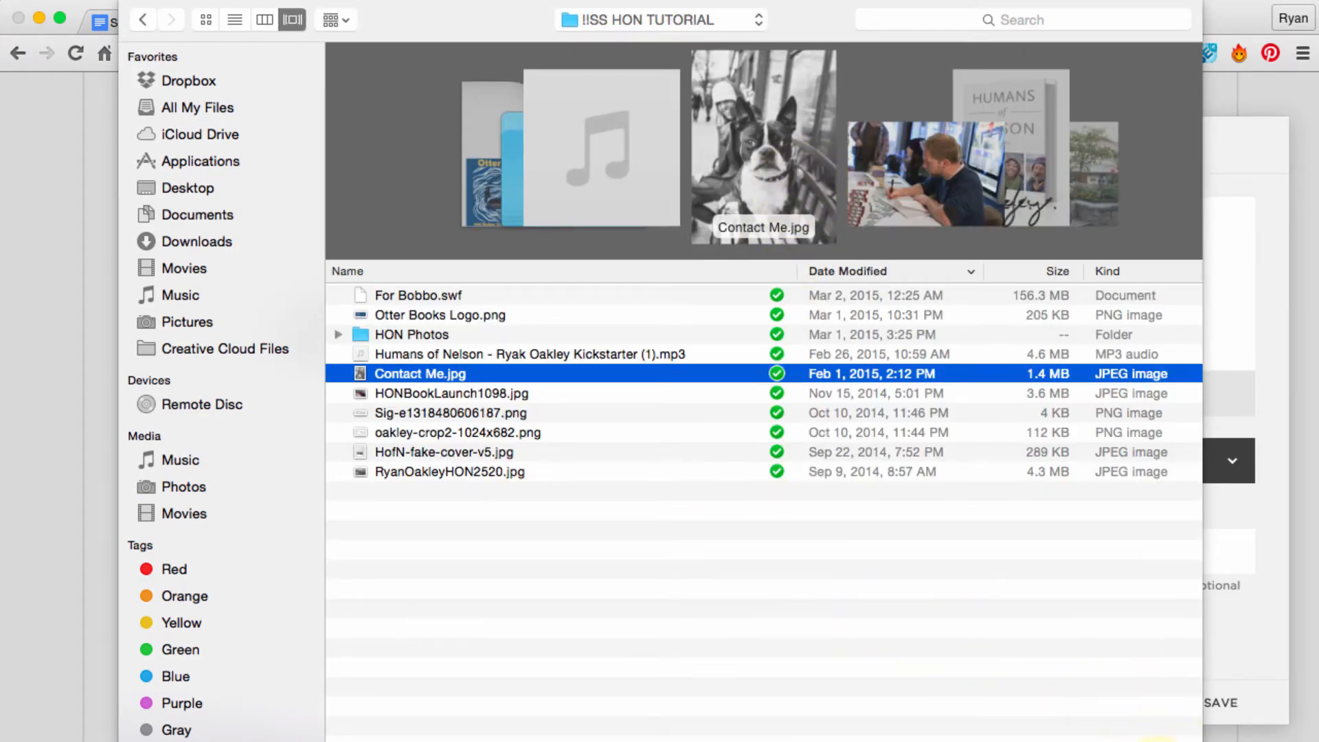
left_click(1157, 741)
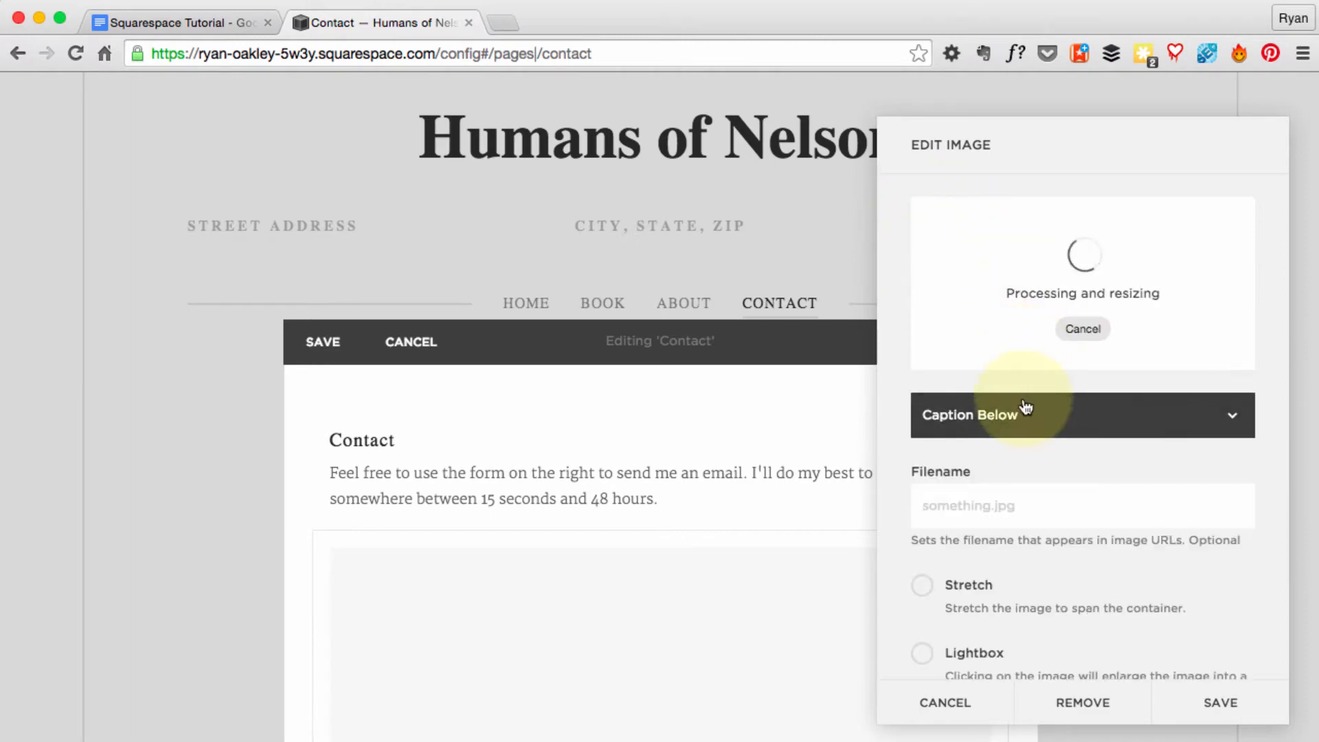
- Review the image's caption, filename, stretch, lightbox and clickthrough URL options, and save the image block with Caption Below
left_click(1022, 418)
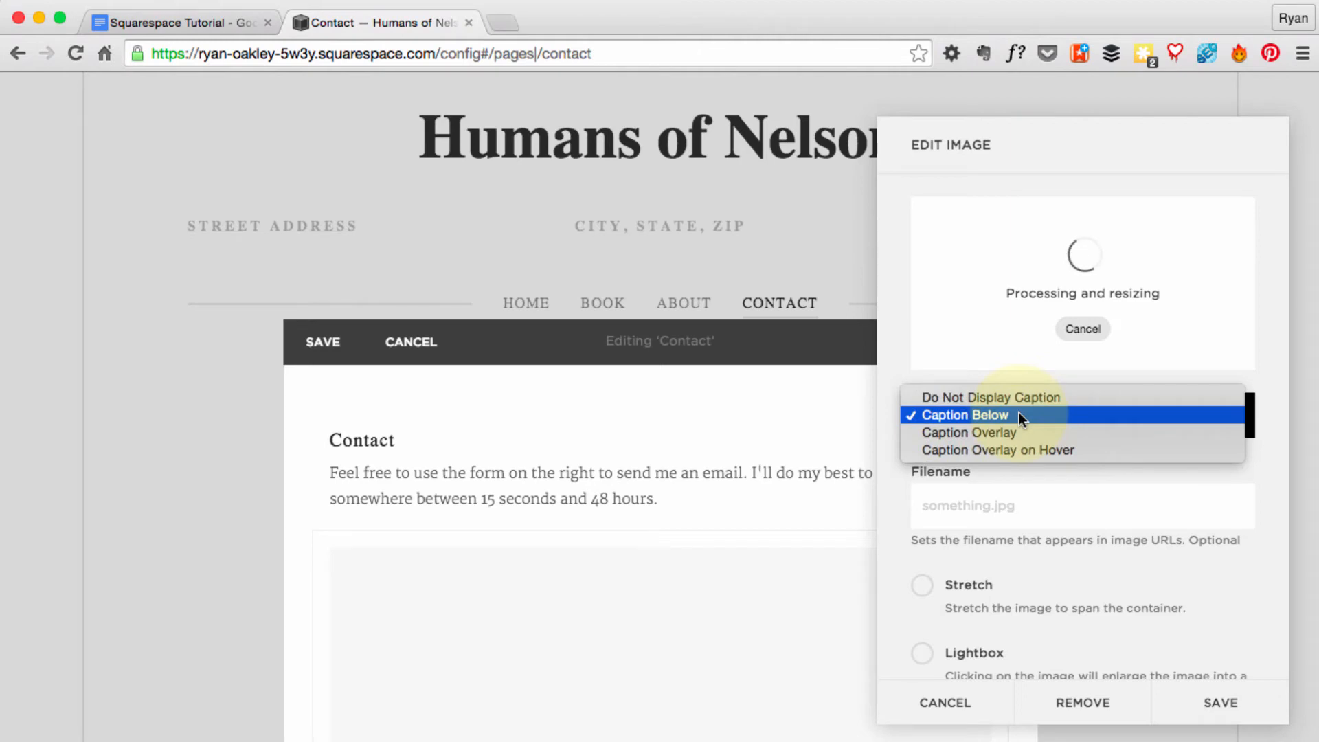
left_click(896, 319)
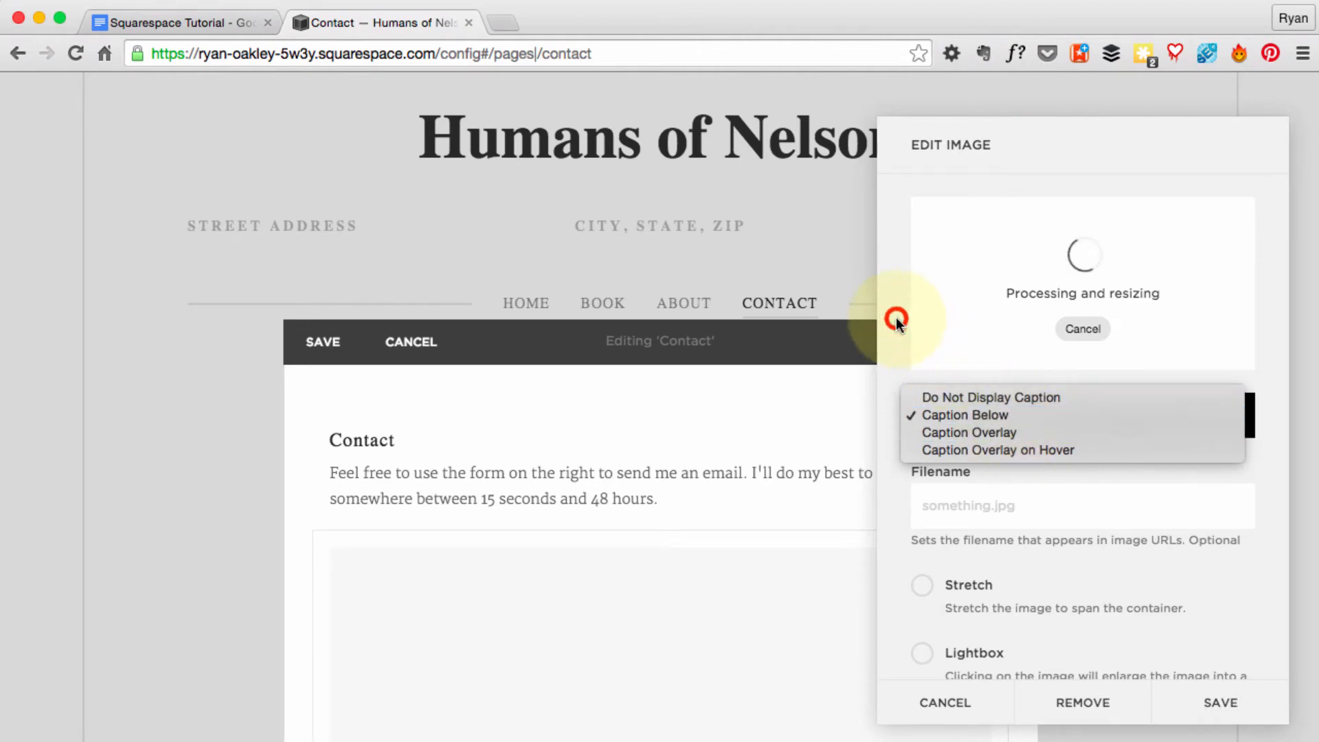
scroll(1072, 474, "down", 4)
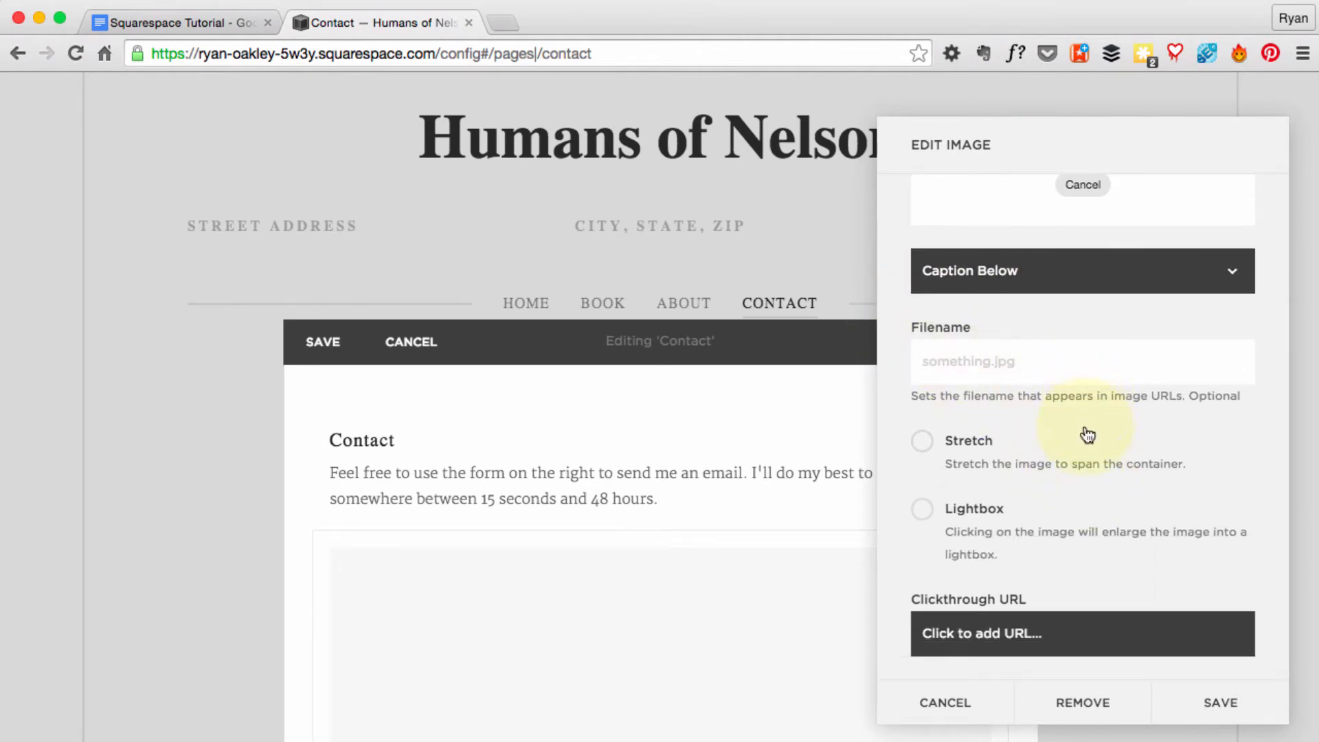
scroll(1088, 434, "up", 3)
scroll(1172, 506, "down", 3)
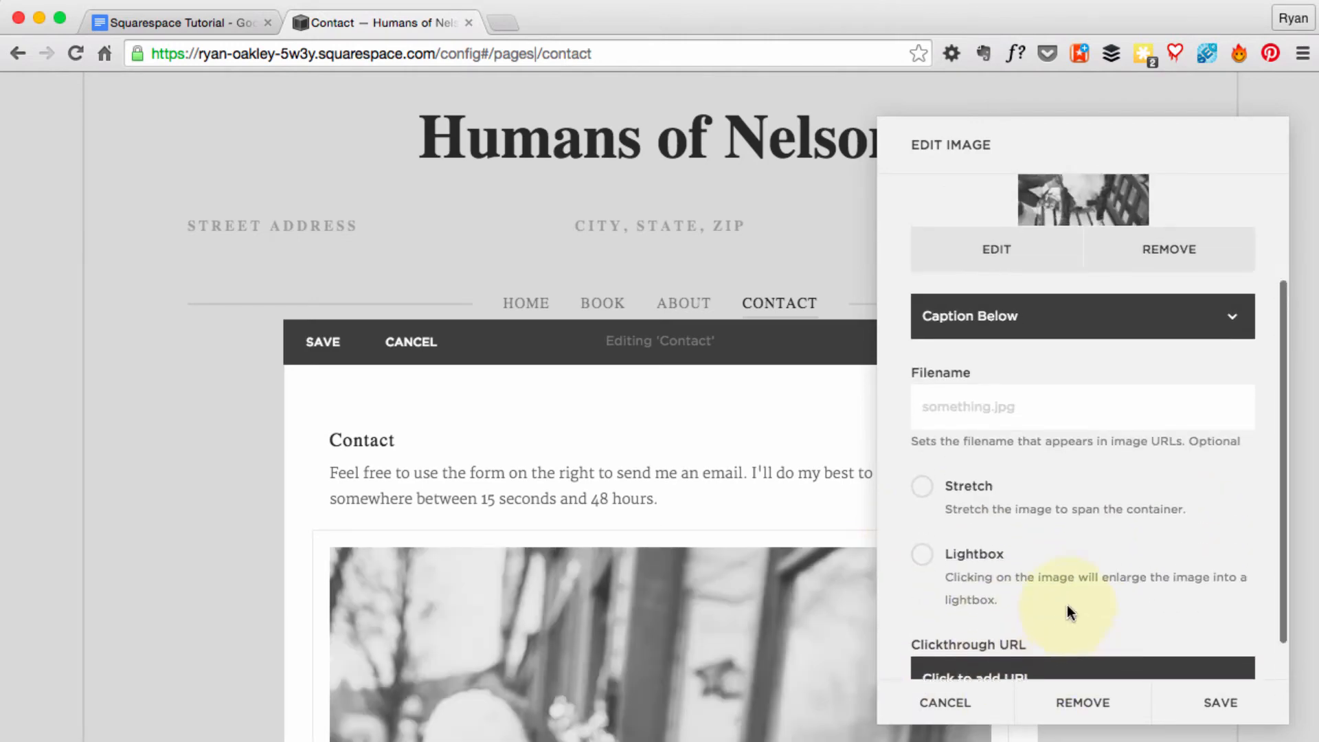
scroll(1067, 605, "up", 3)
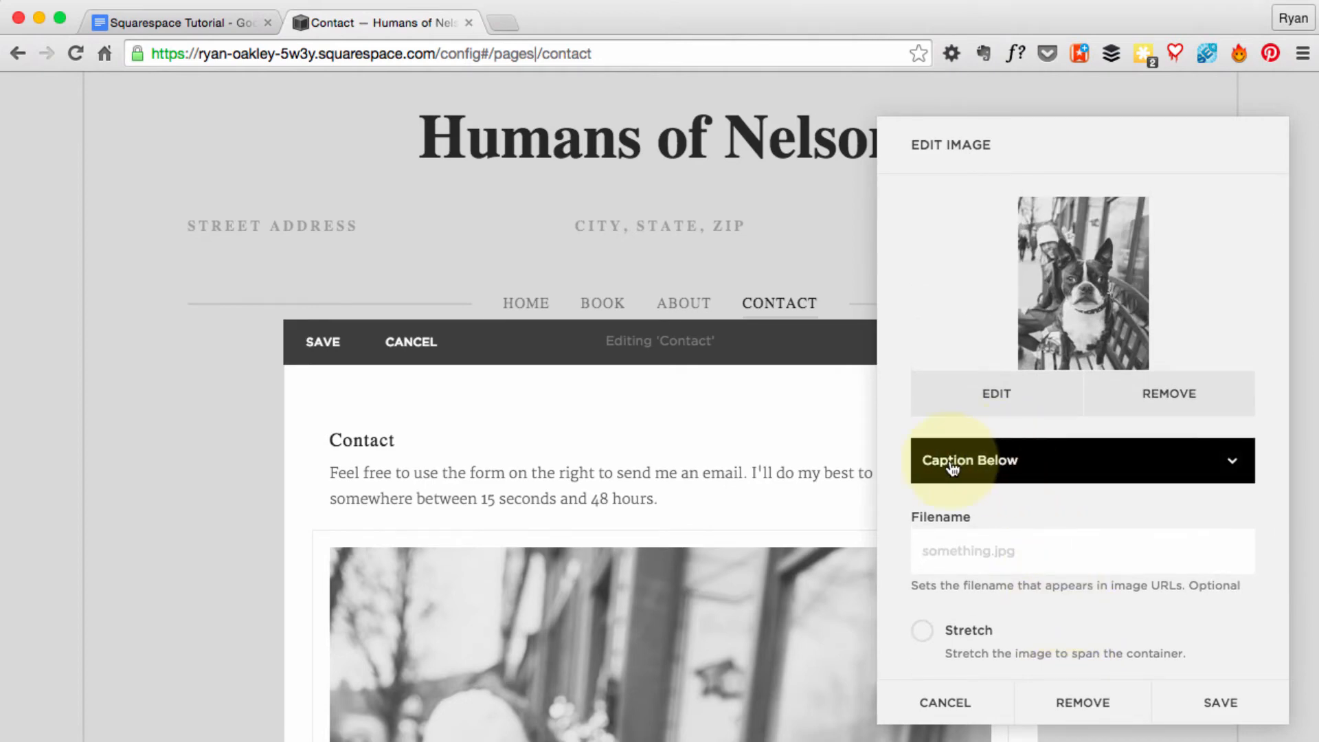
scroll(1131, 553, "down", 3)
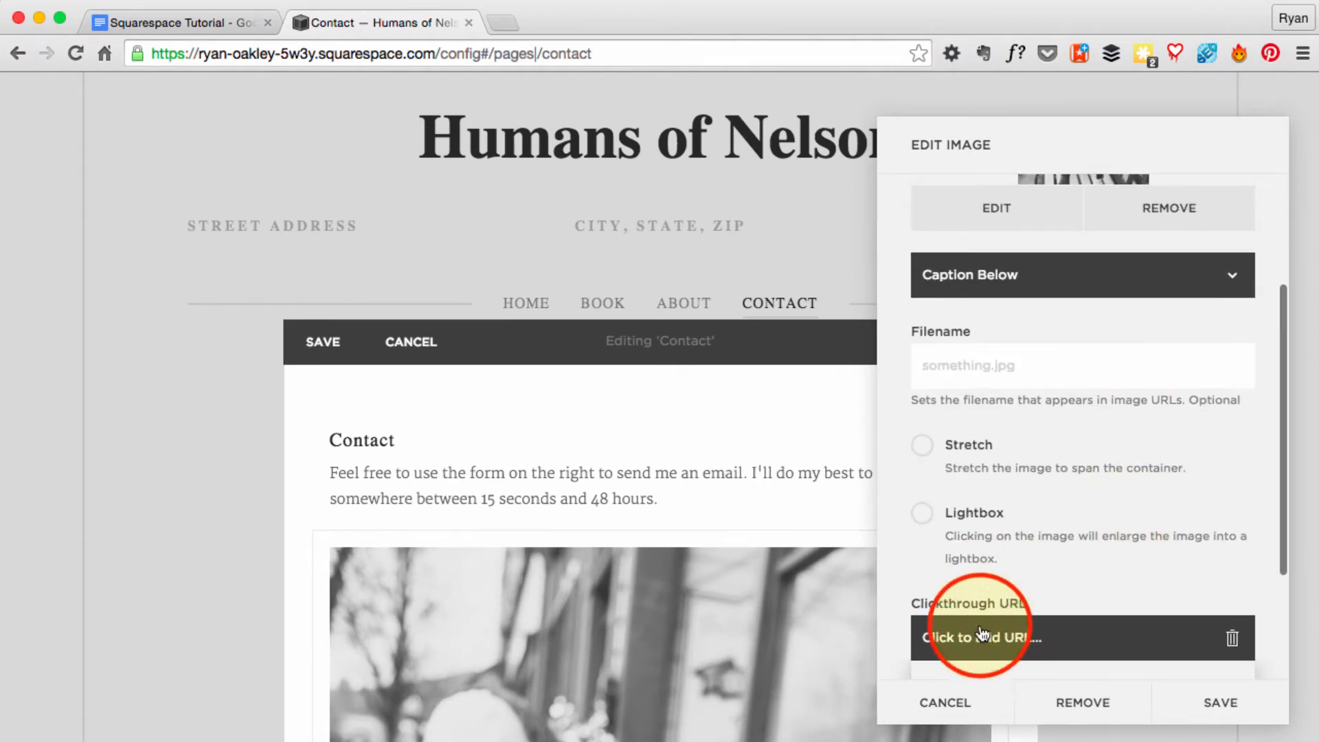
left_click(983, 633)
left_click(1072, 407)
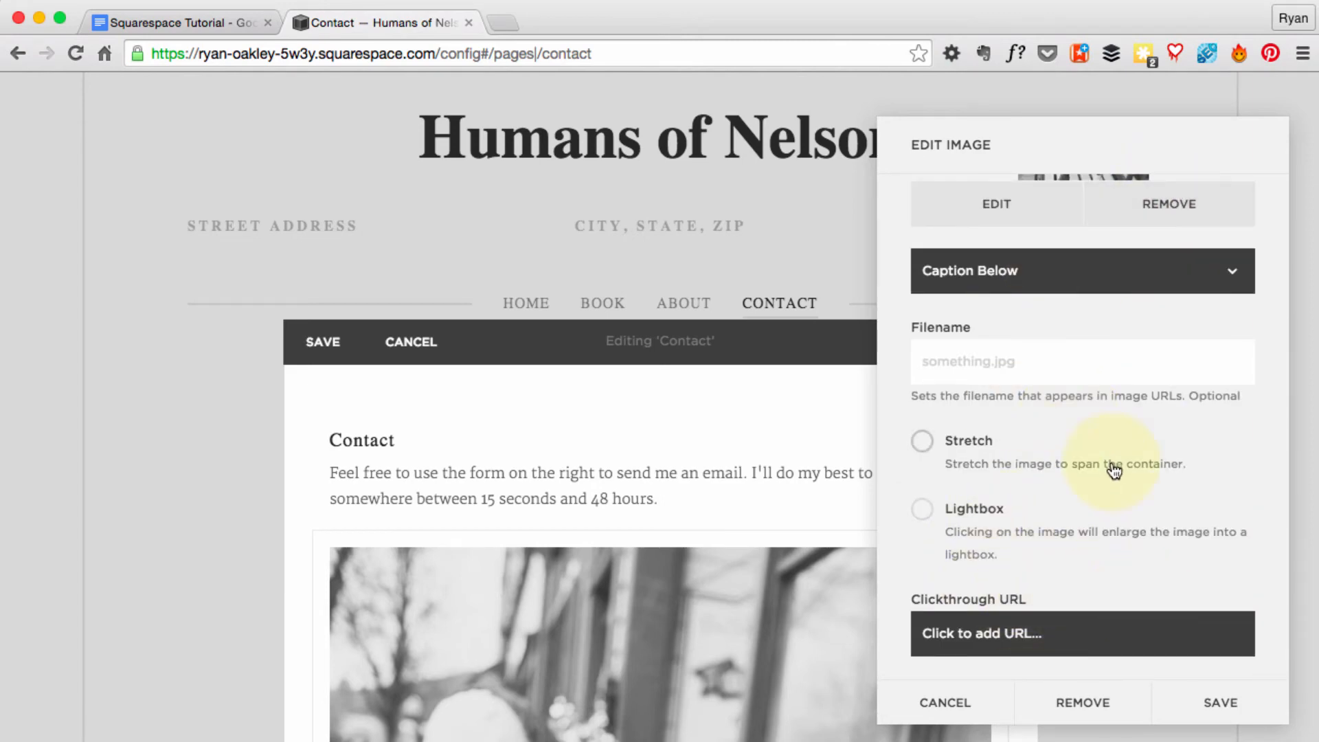
scroll(1113, 474, "up", 3)
scroll(1092, 526, "down", 3)
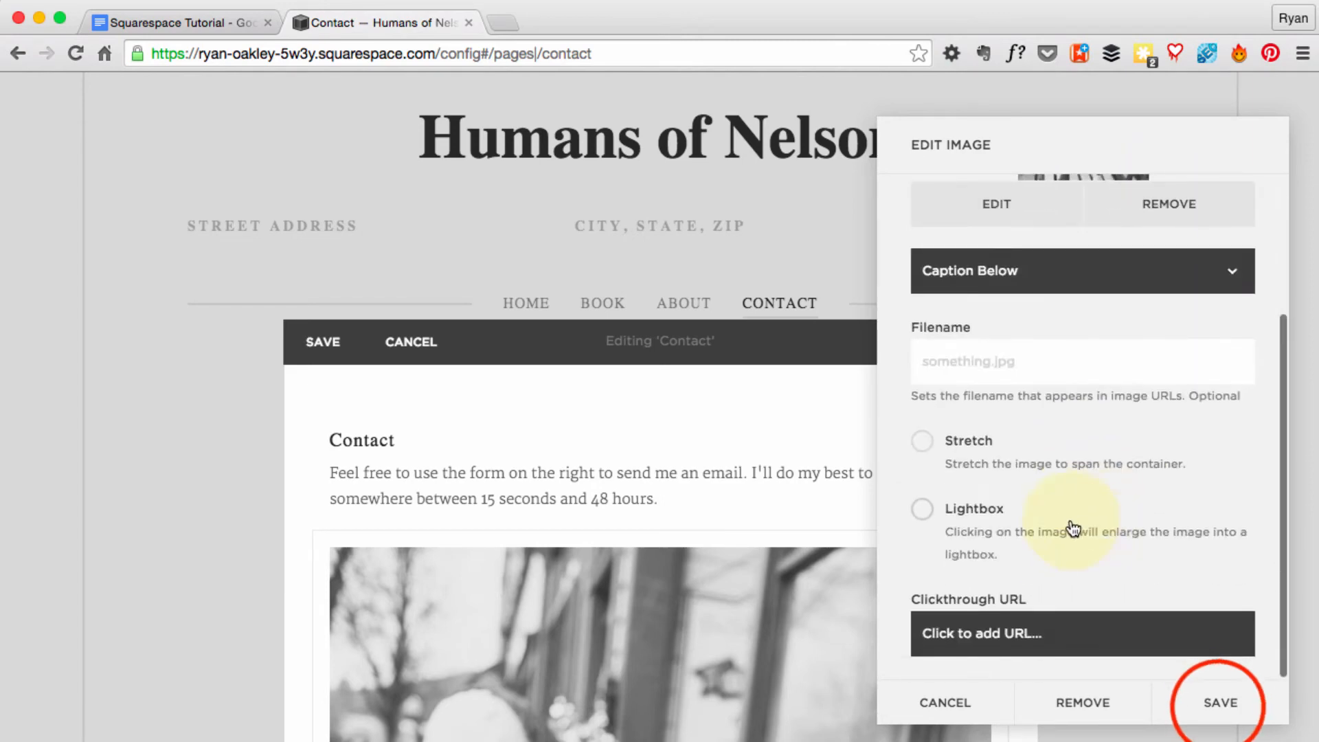
left_click(1214, 701)
scroll(672, 477, "down", 5)
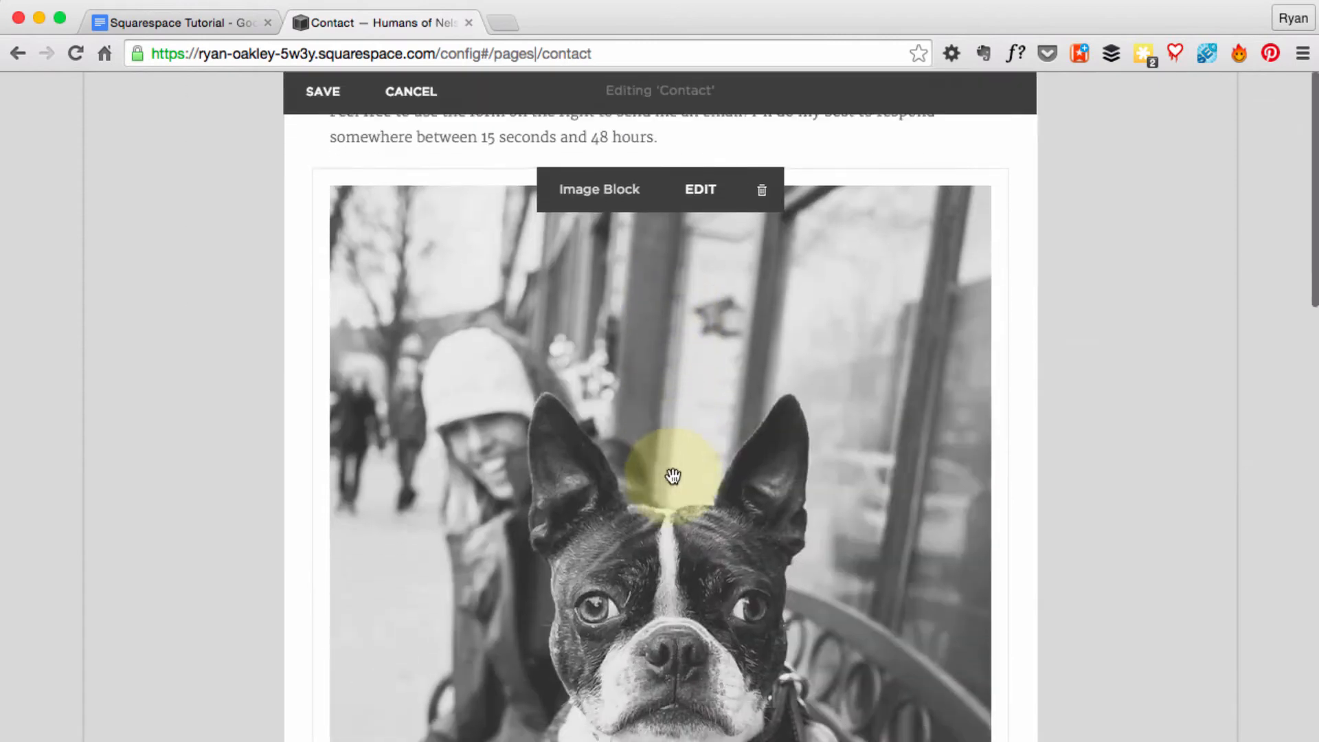
scroll(672, 476, "down", 7)
left_click(386, 603)
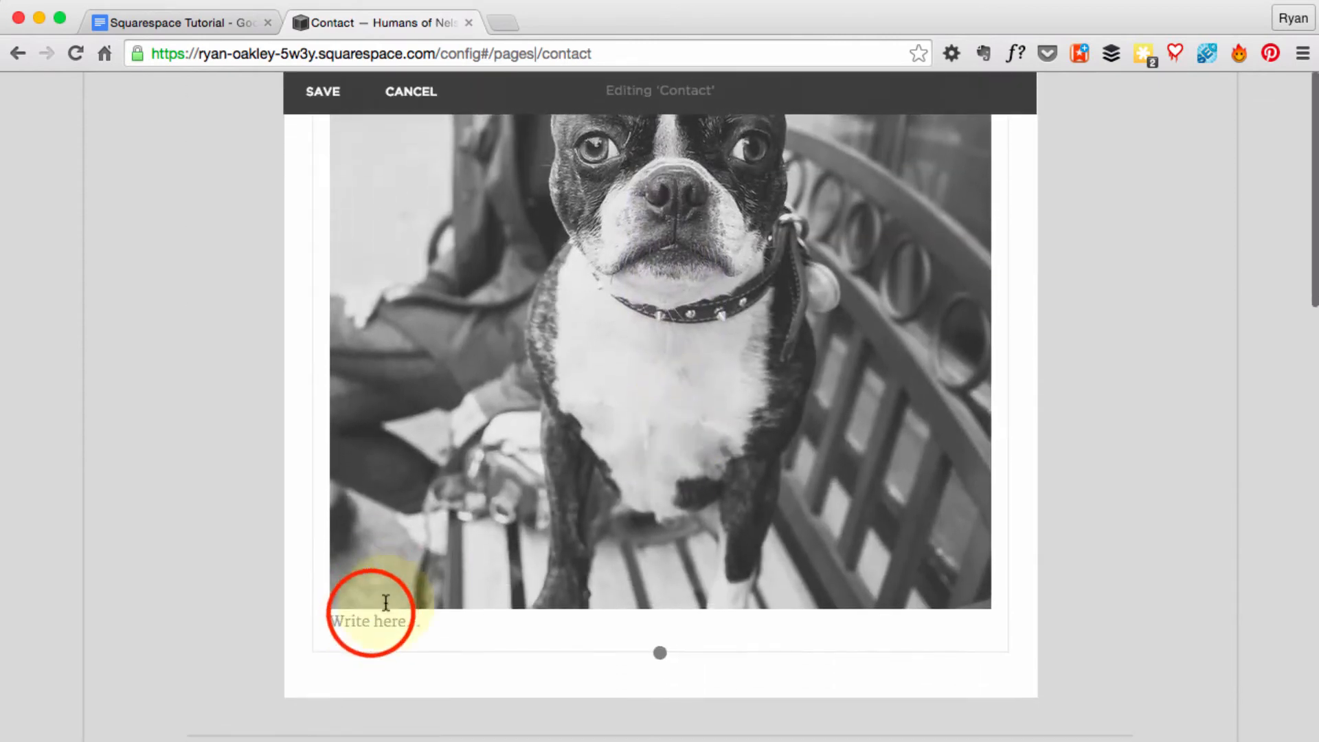
left_click(371, 613)
left_click(485, 668)
left_click(400, 581)
left_click(486, 668)
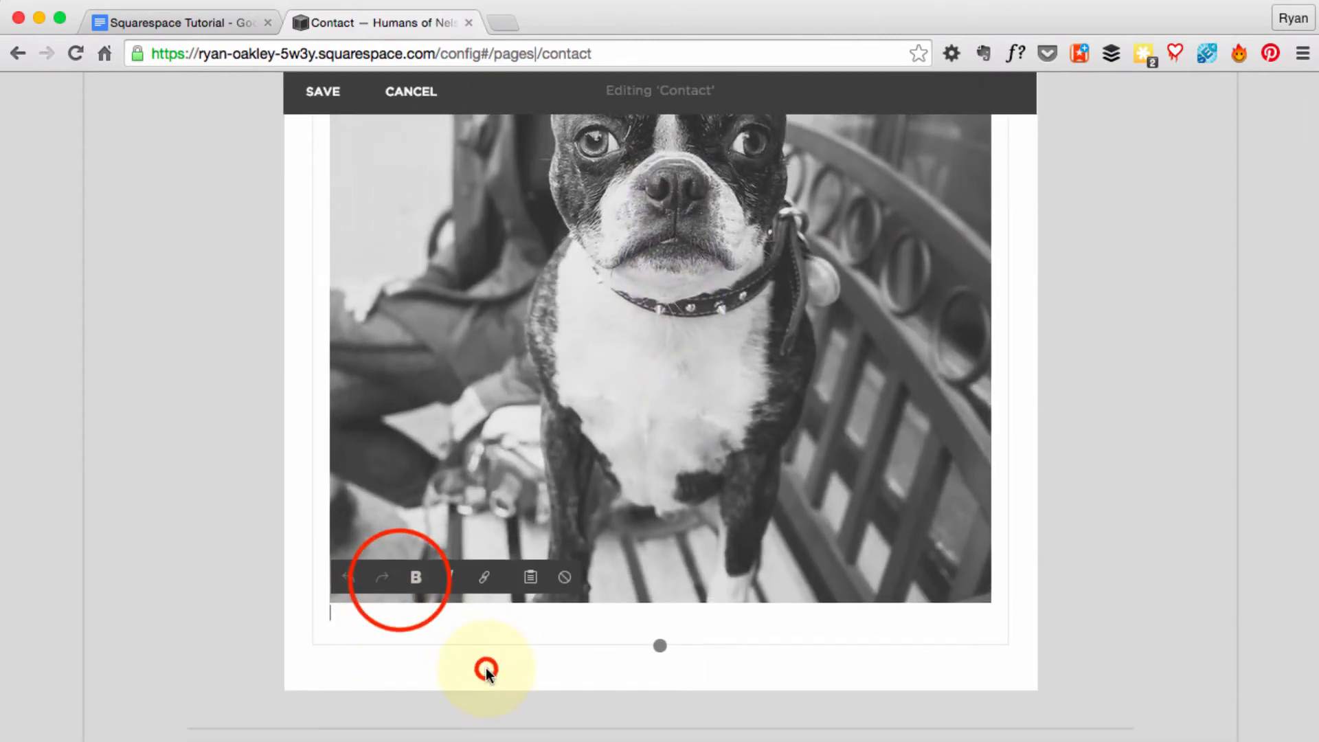
left_click(401, 580)
double_click(438, 564)
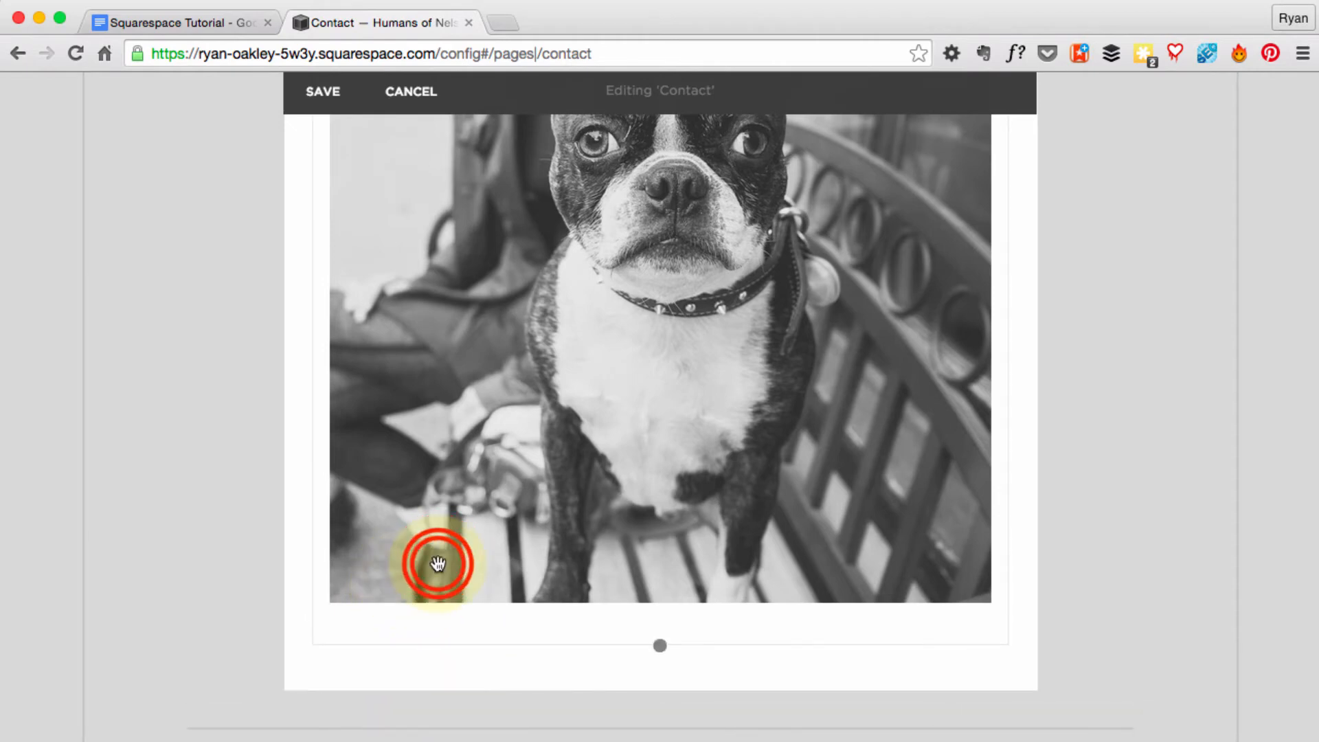
left_click(1215, 706)
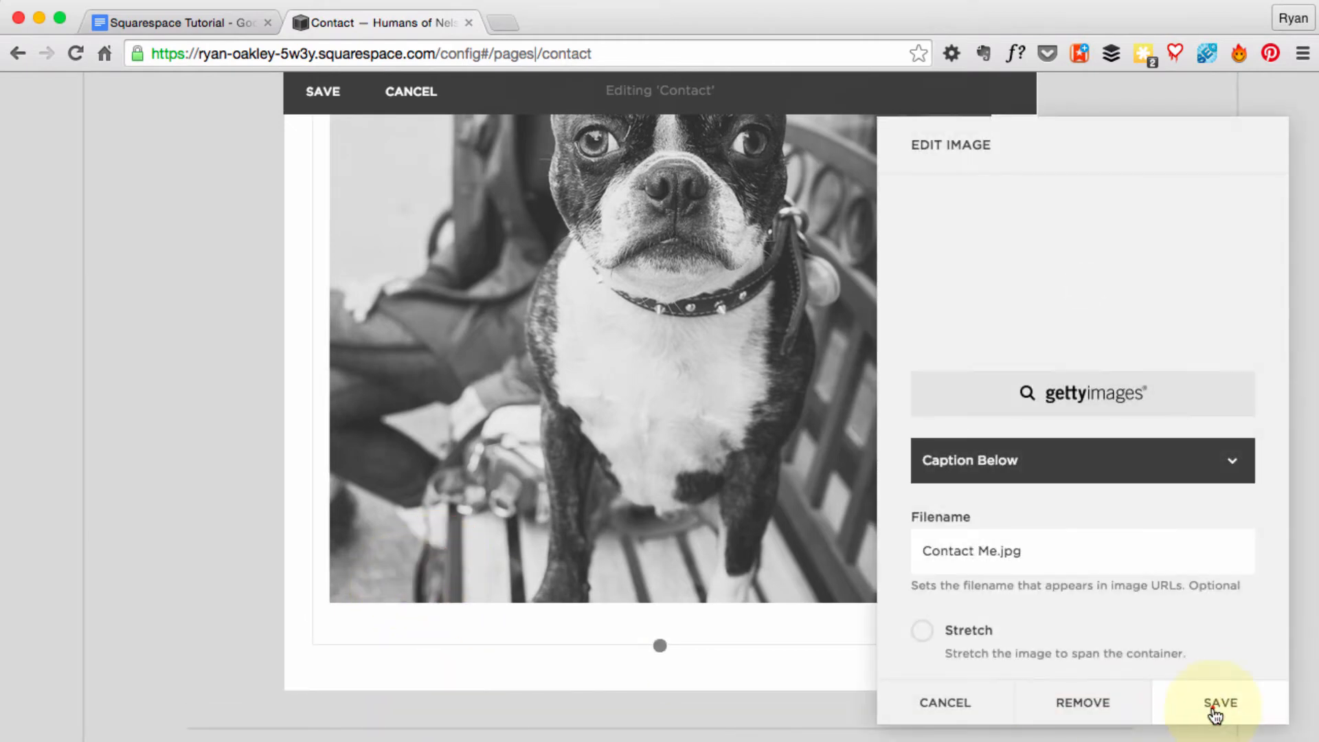
- Add the caption "Woof!" below the dog image and save the page content
left_click(365, 620)
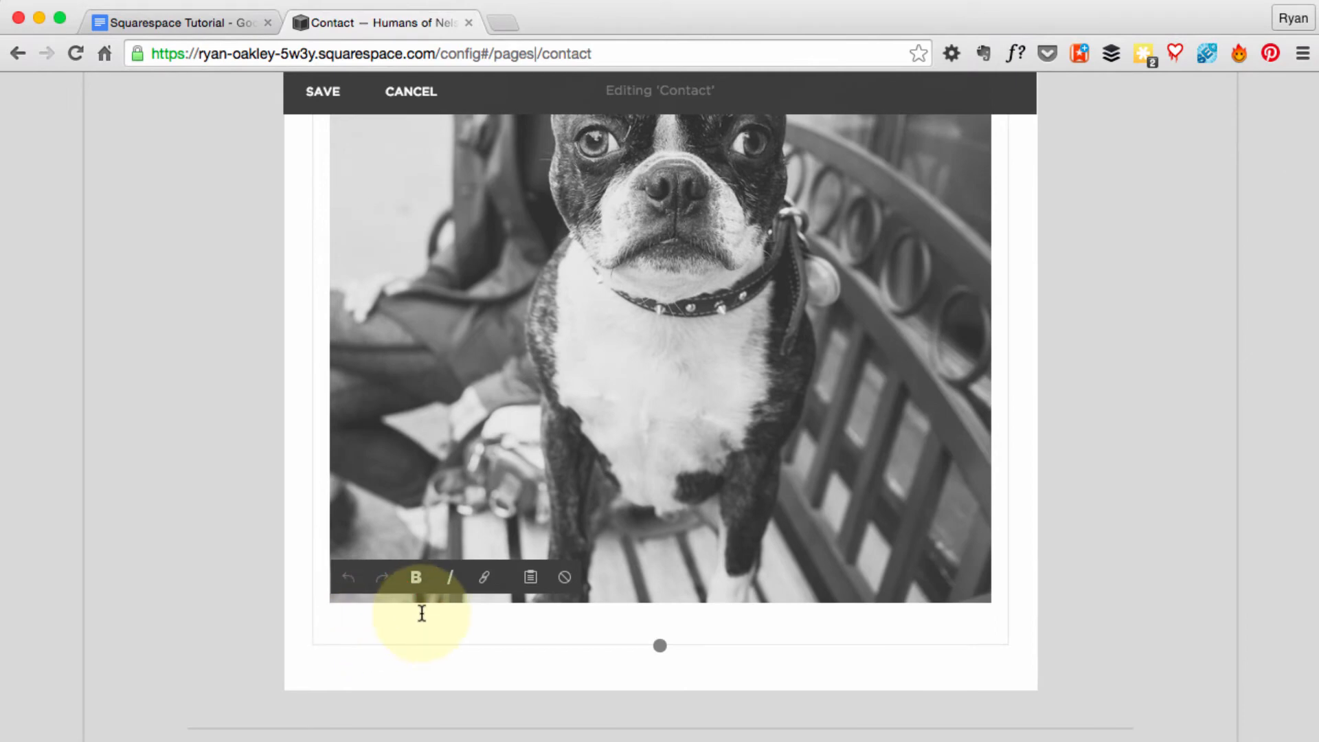
scroll(422, 614, "up", 5)
scroll(422, 614, "down", 5)
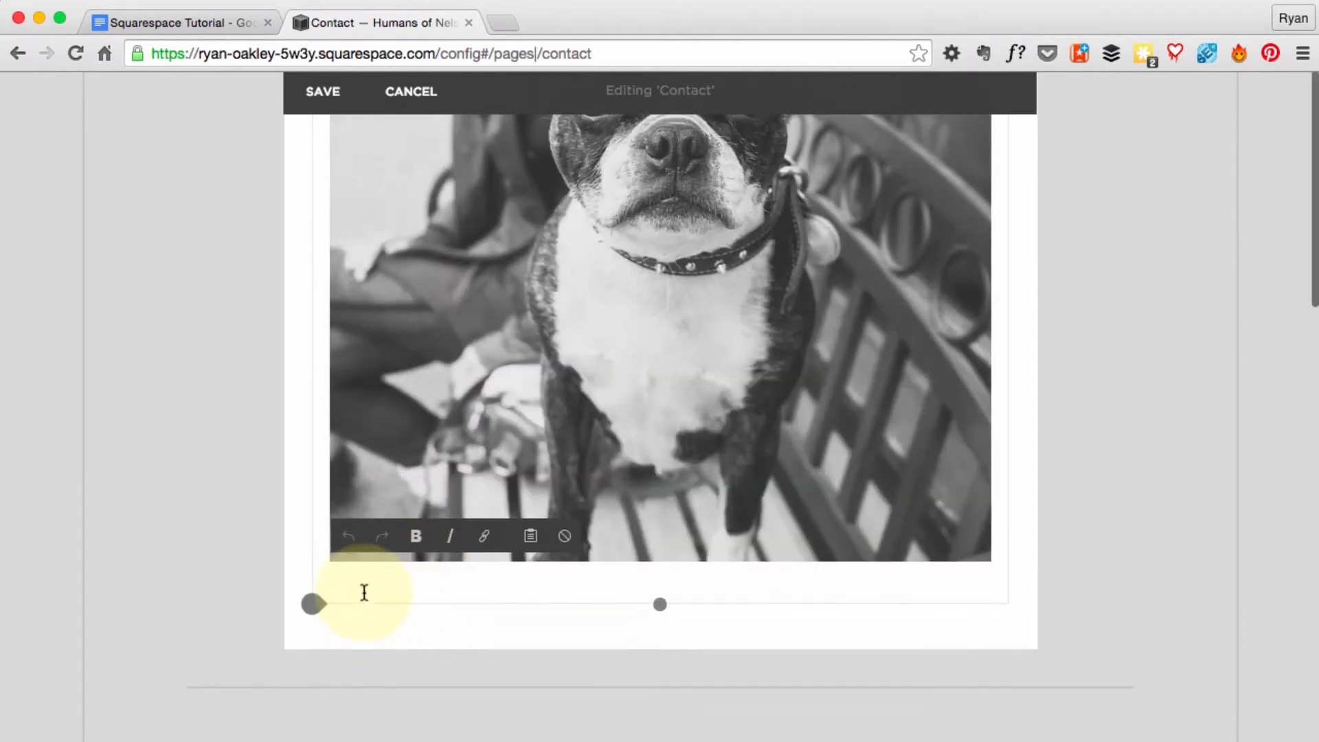
left_click(345, 578)
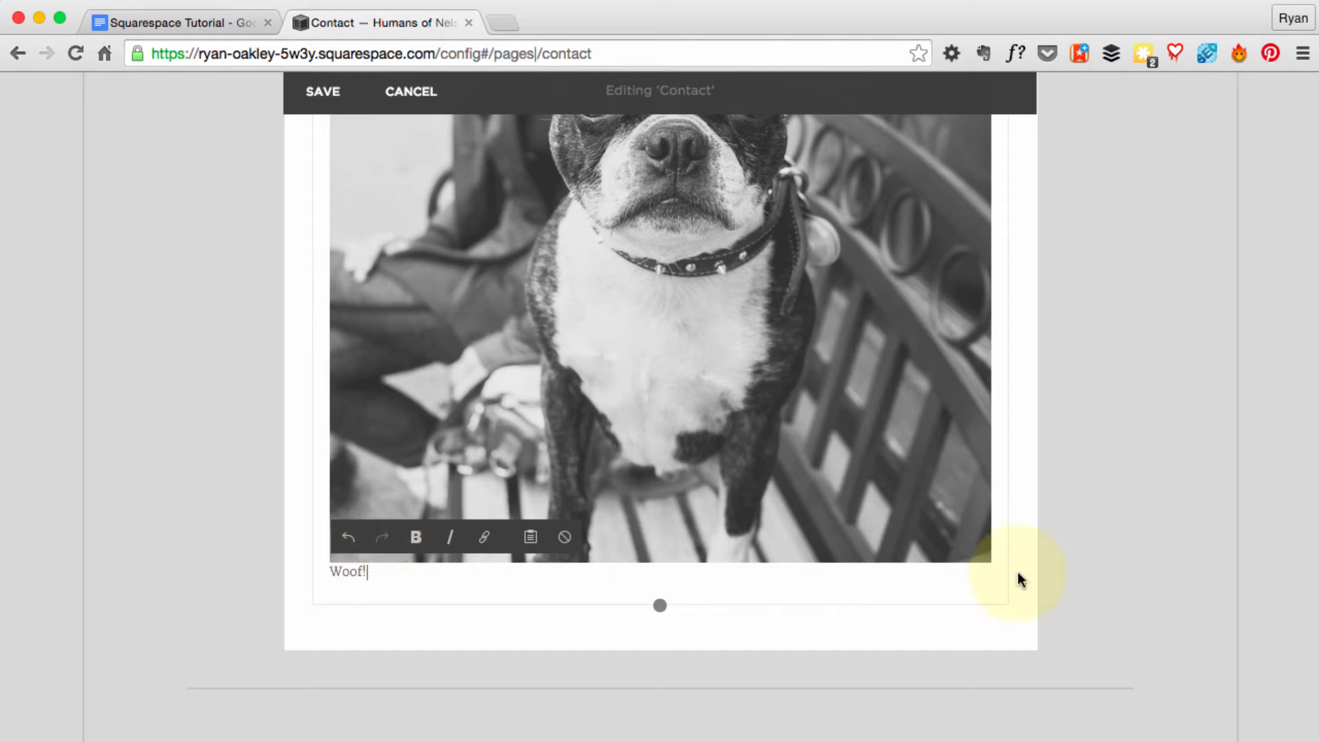
scroll(1065, 576, "up", 3)
scroll(1065, 576, "up", 5)
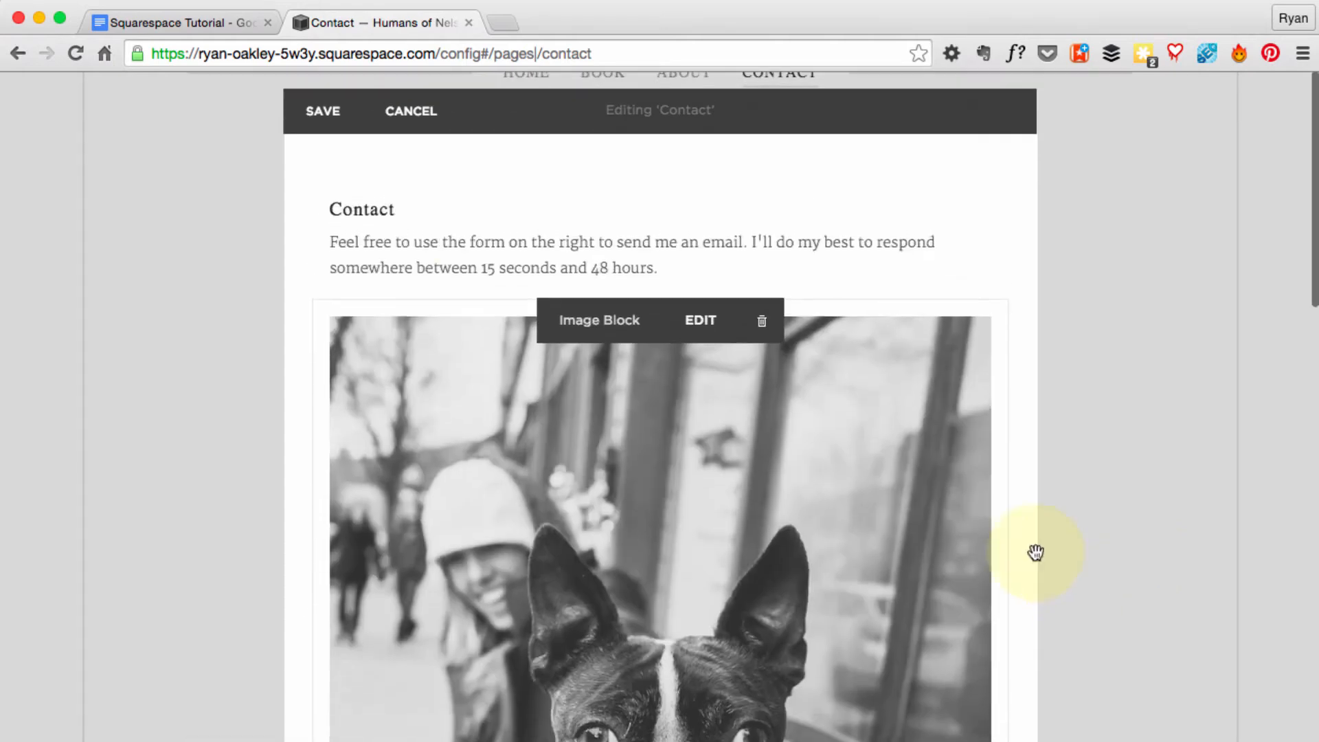
left_click(325, 112)
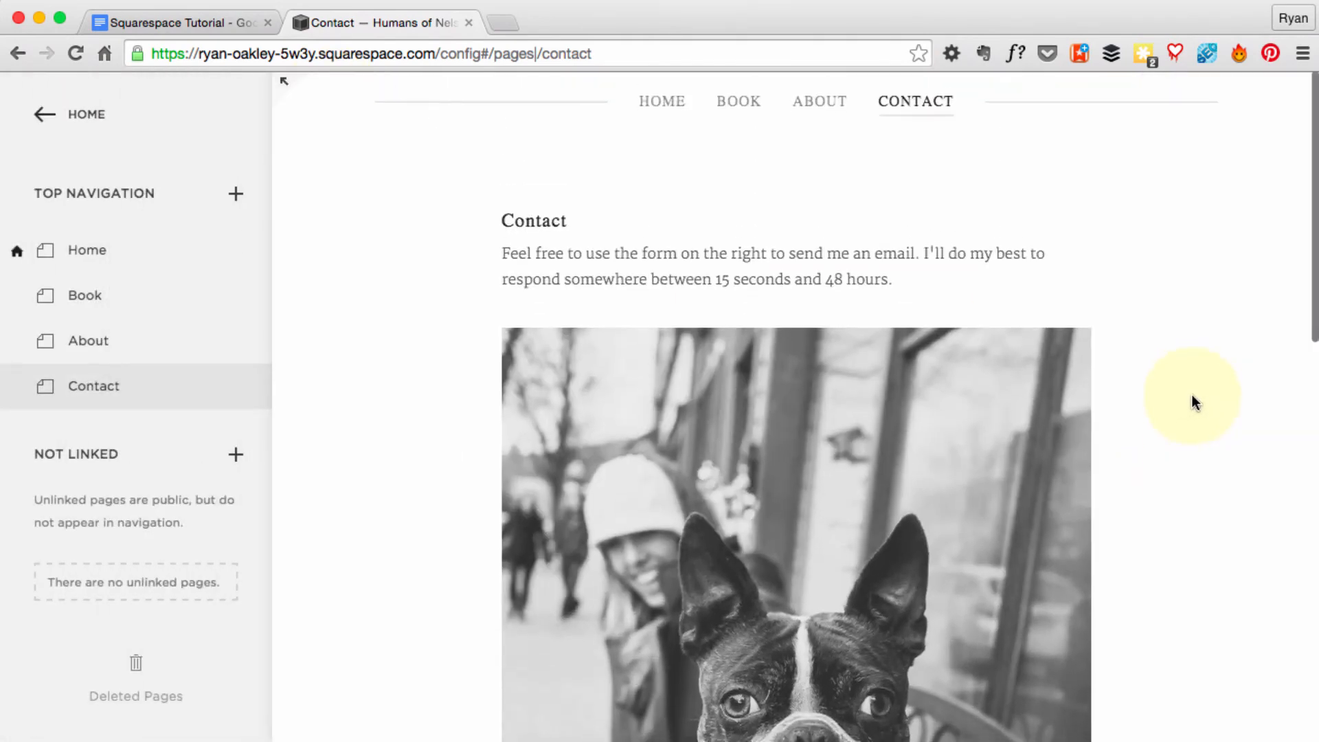
- Check the saved image and caption on the Contact page, and compare it with the reference page in Safari, returning to Chrome
scroll(802, 442, "down", 5)
scroll(991, 474, "down", 3)
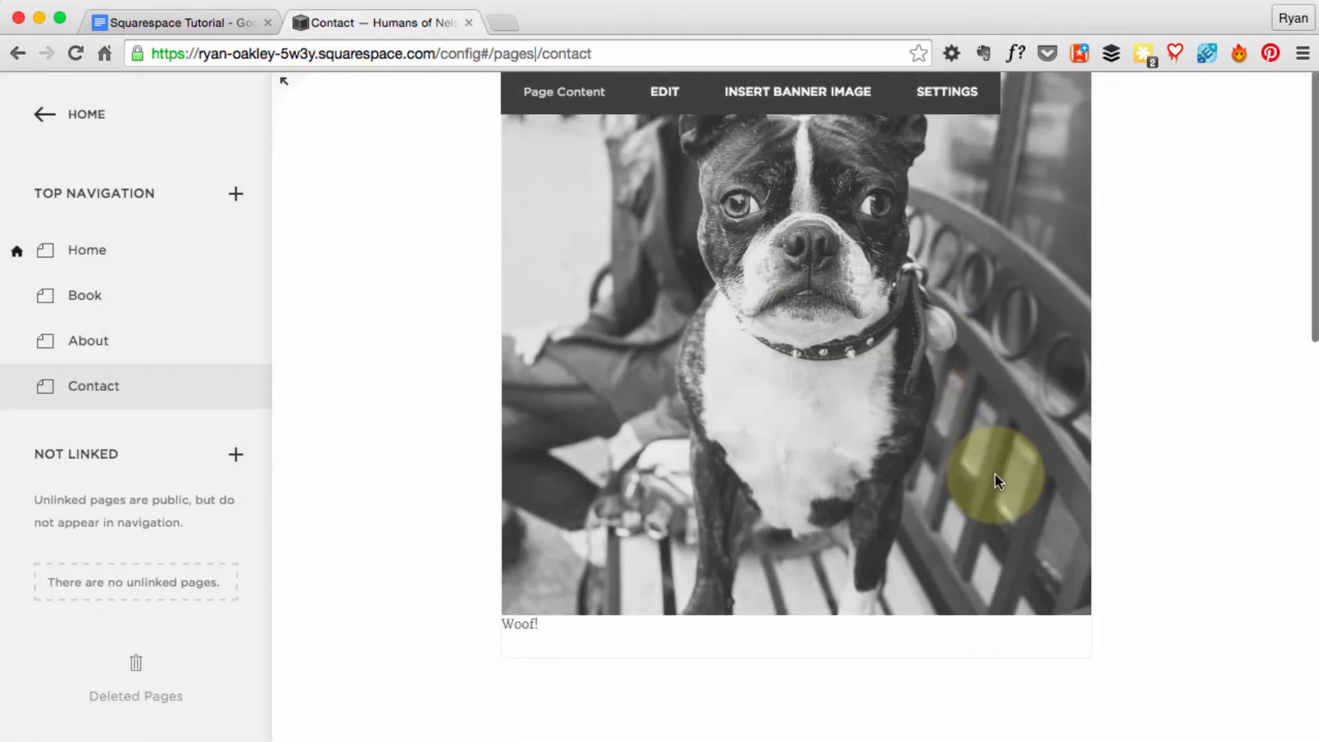
scroll(995, 474, "up", 3)
key("super+Tab")
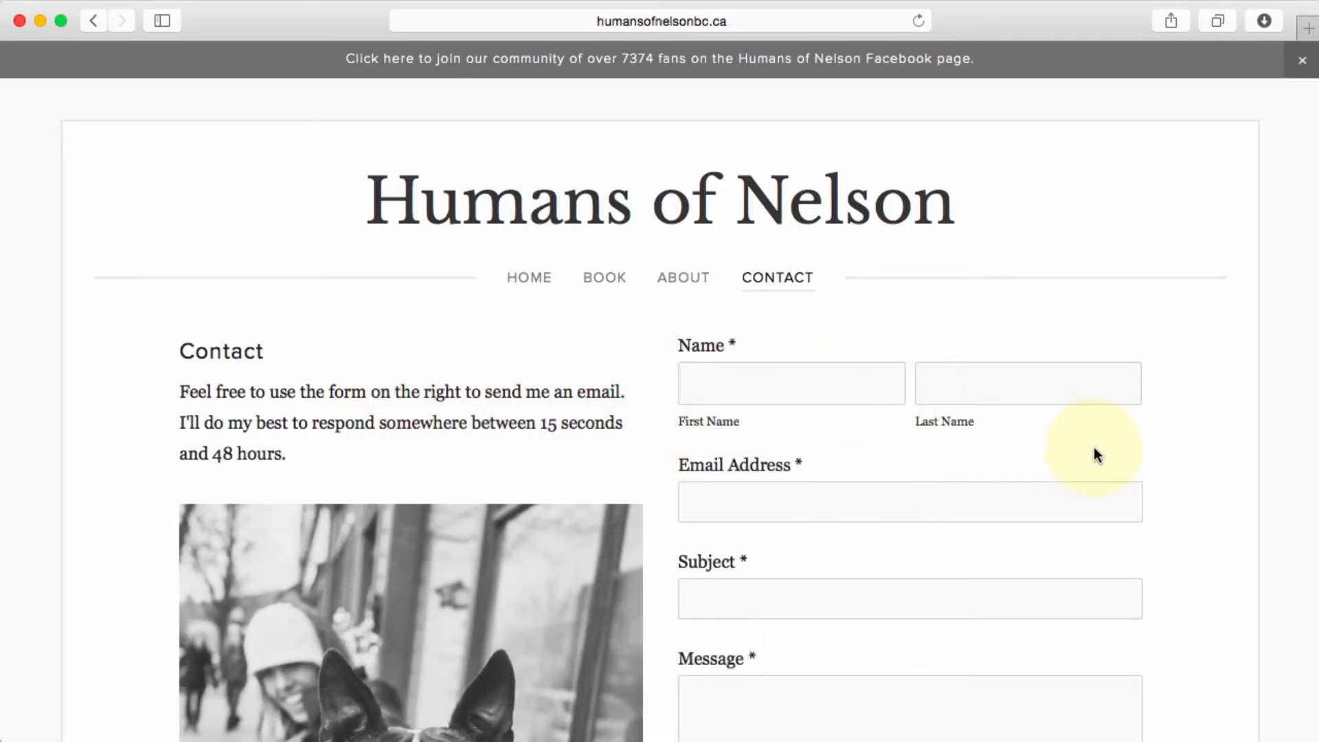
scroll(1186, 446, "down", 3)
key("super+Tab")
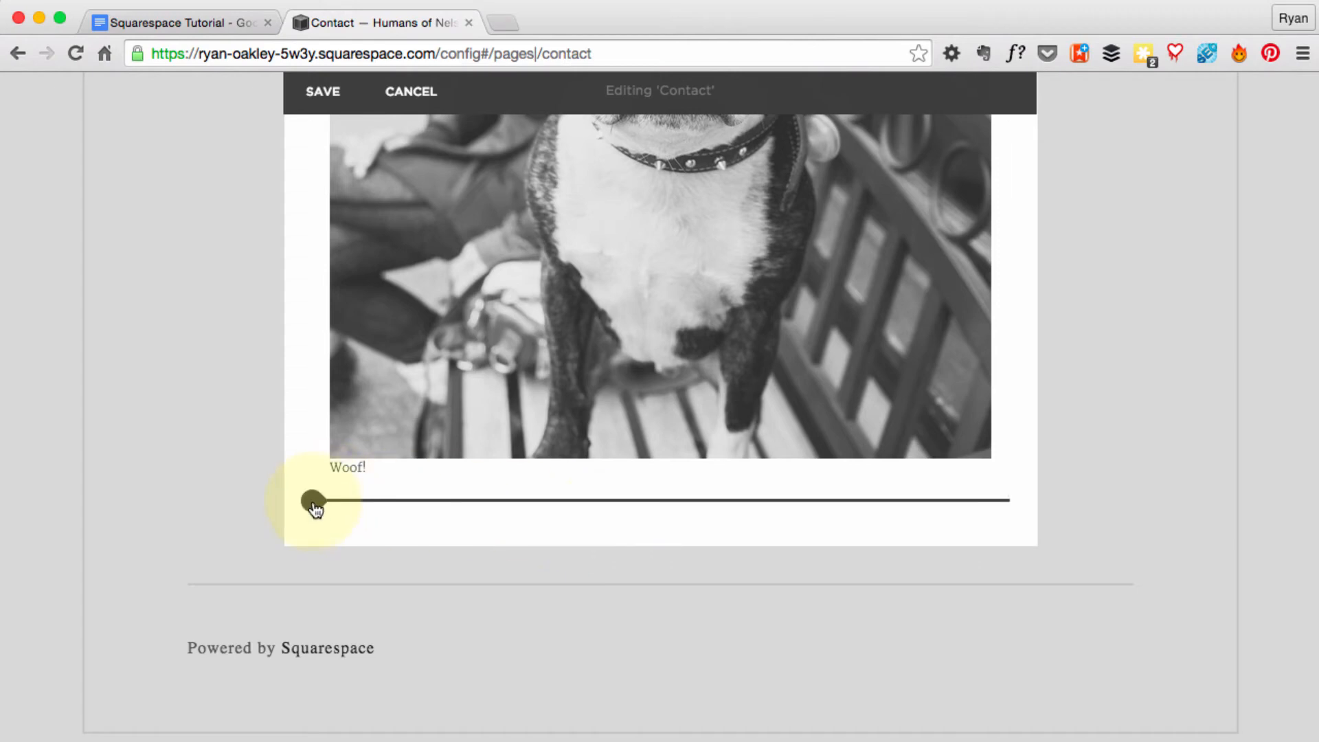
- Insert a form block below the captioned image in the Contact page content
left_click(314, 505)
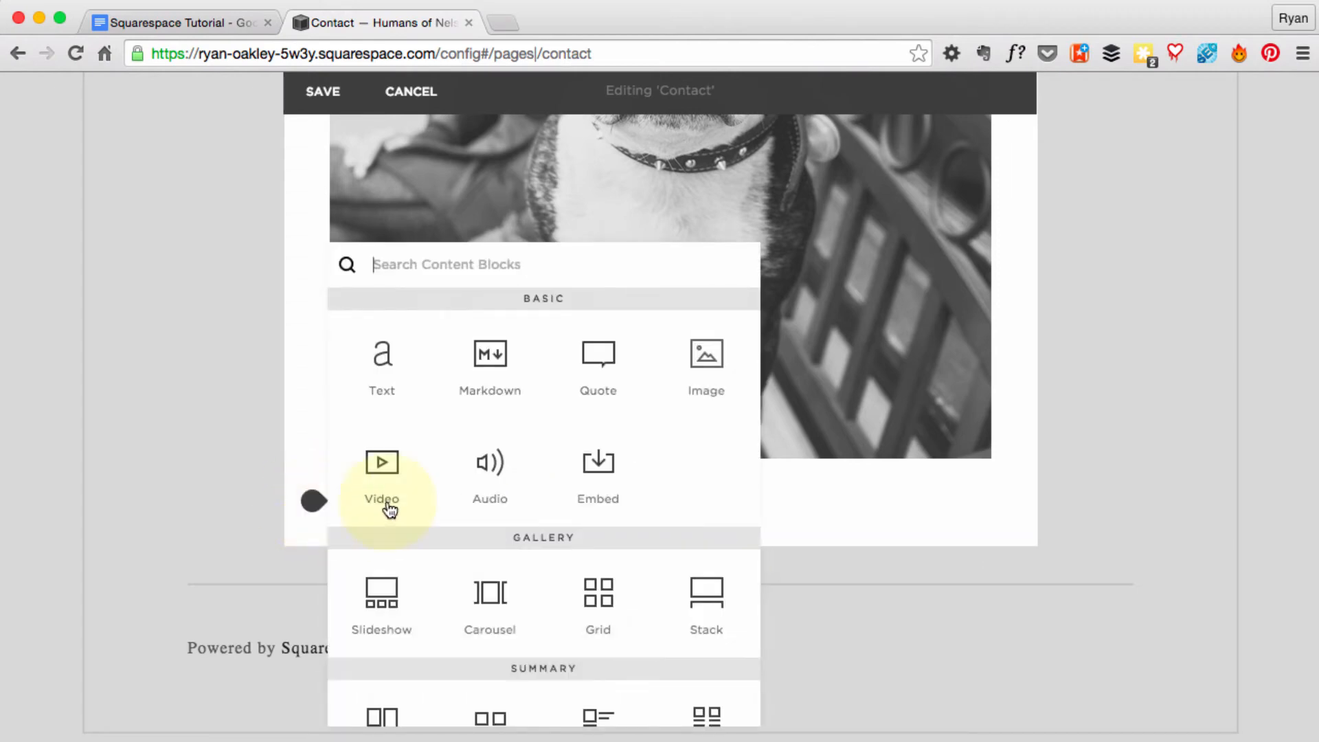
scroll(698, 483, "down", 5)
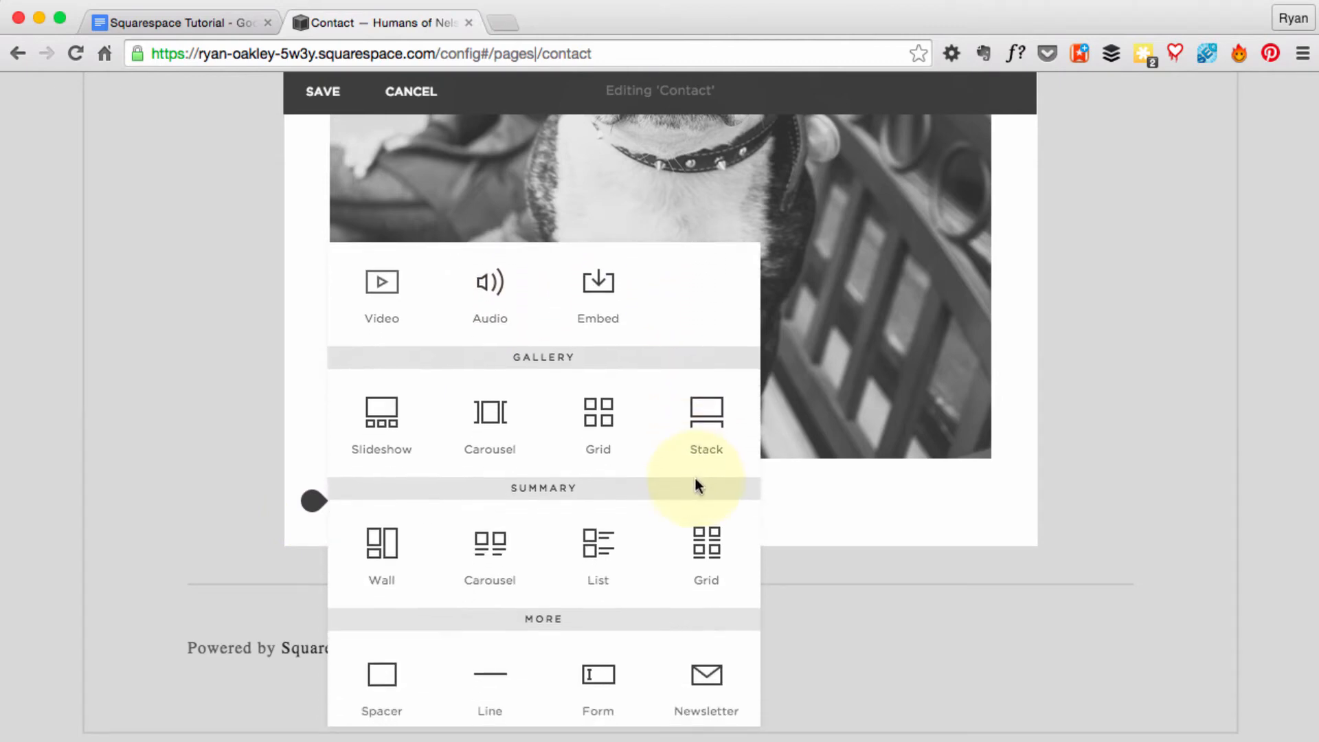
scroll(696, 479, "down", 6)
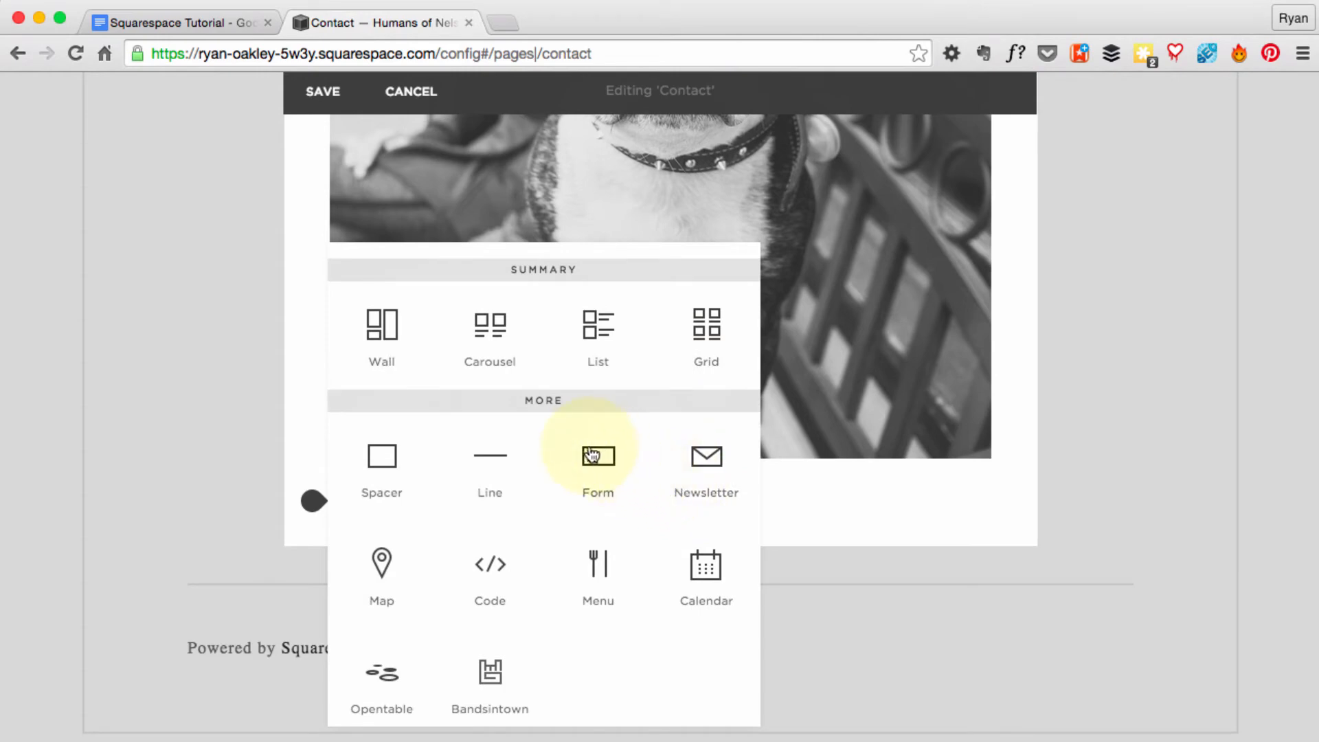
left_click(603, 472)
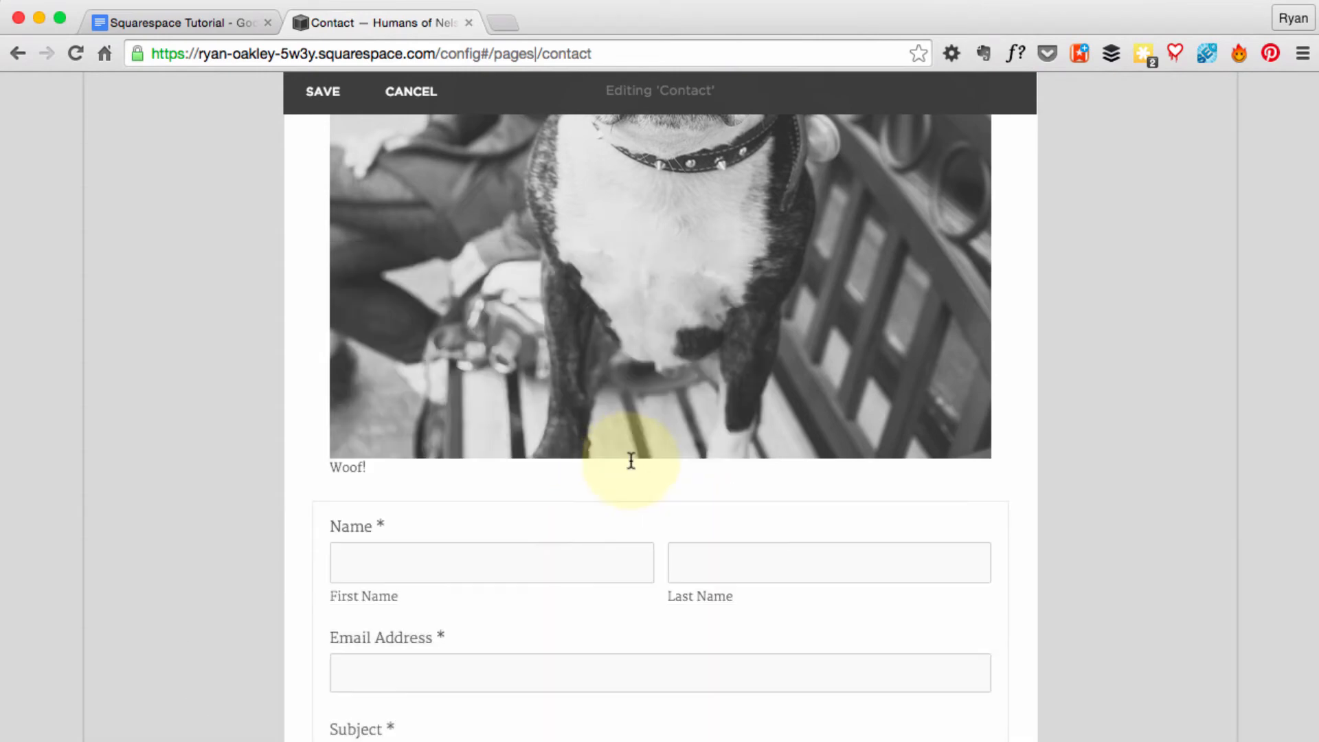
- Name the new form "Contact Me" in the form block's settings
scroll(613, 494, "down", 3)
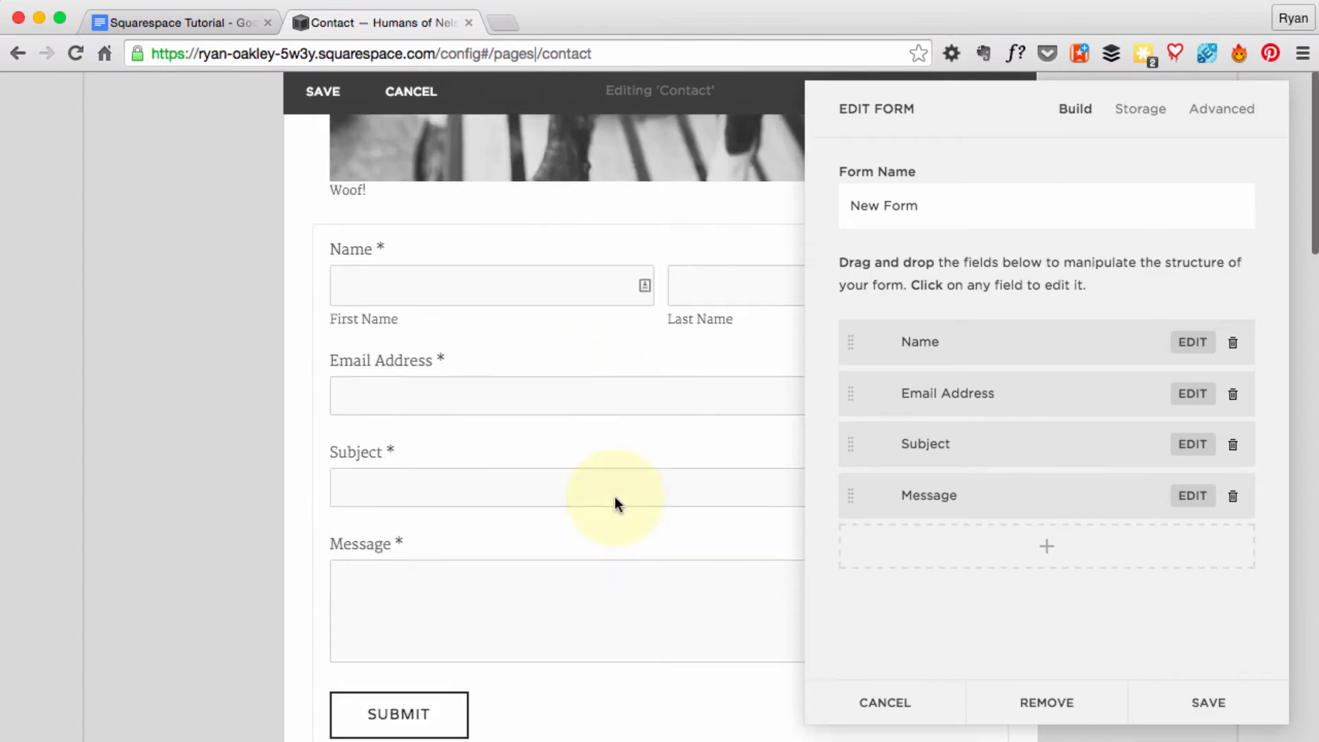
left_click(937, 205)
key("super+a")
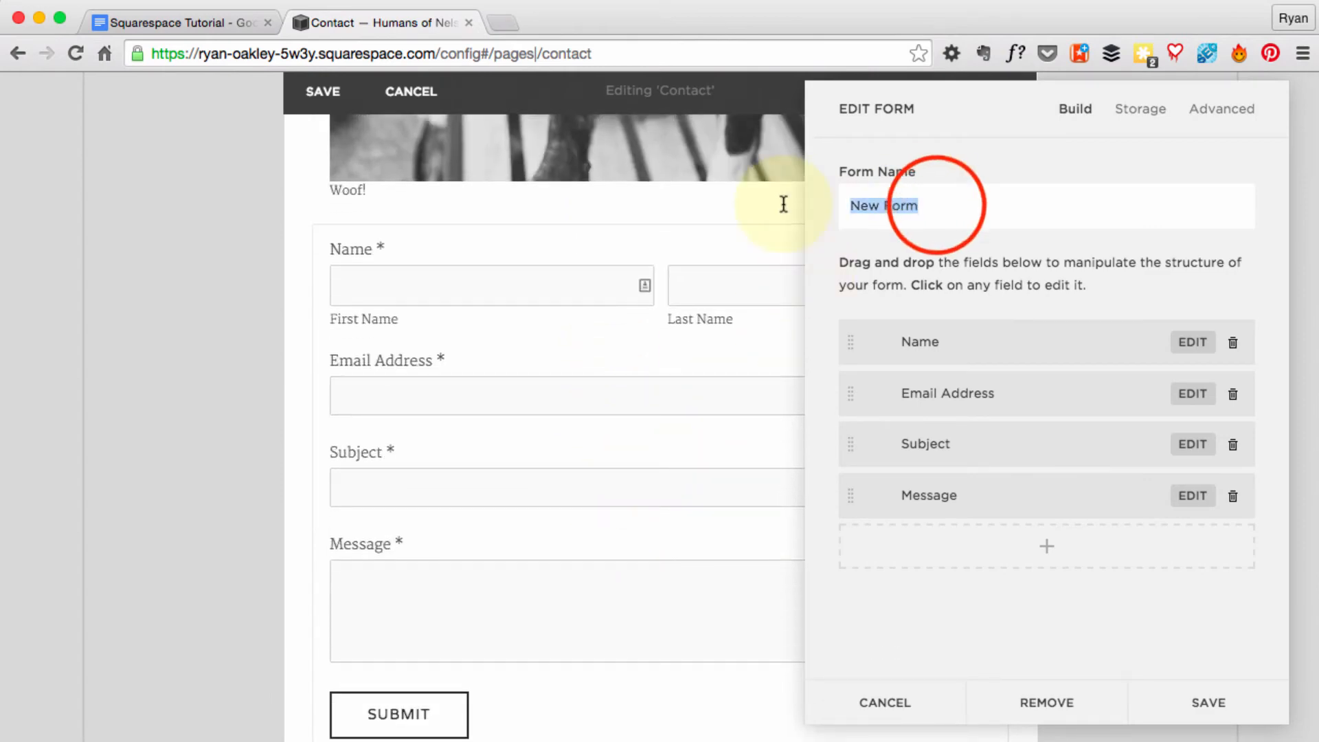
key("BackSpace")
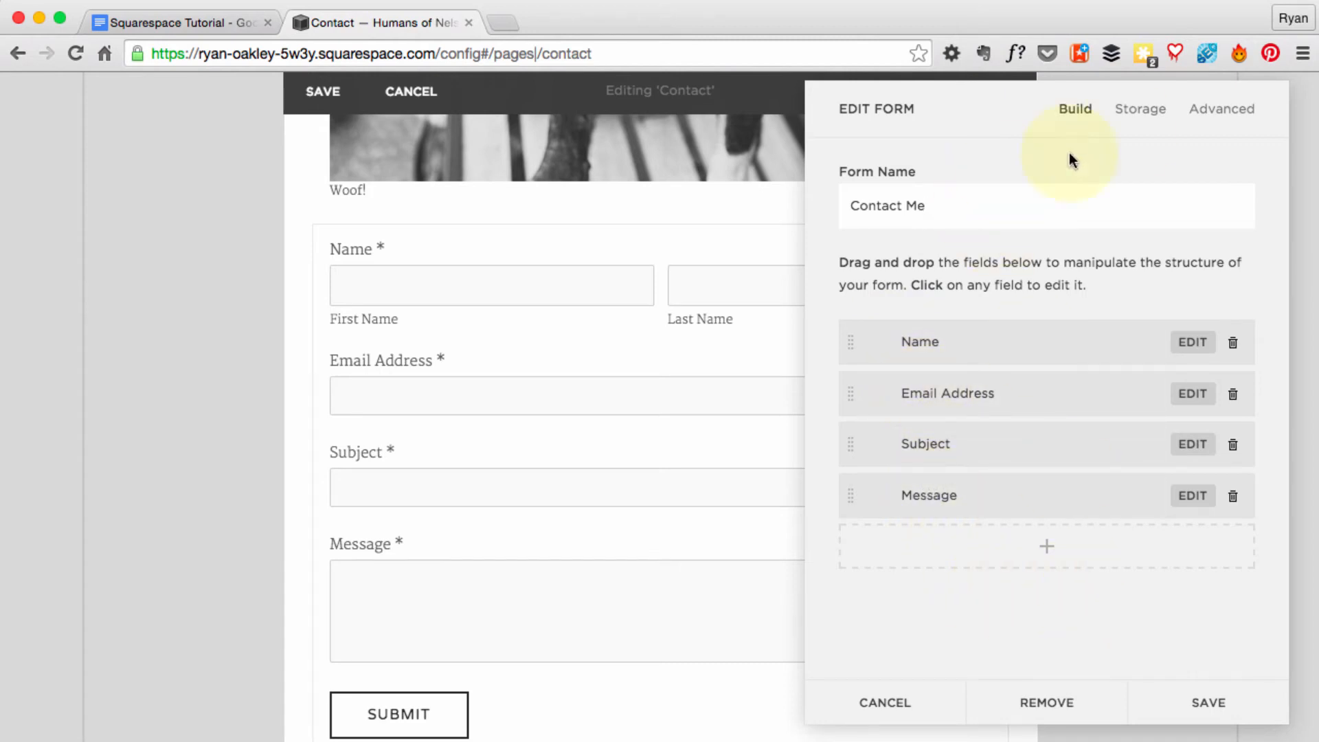
- Review the form's storage options and set the submit button label to "Say Hello!", checking the reference page in Safari and returning to Chrome
left_click(1141, 116)
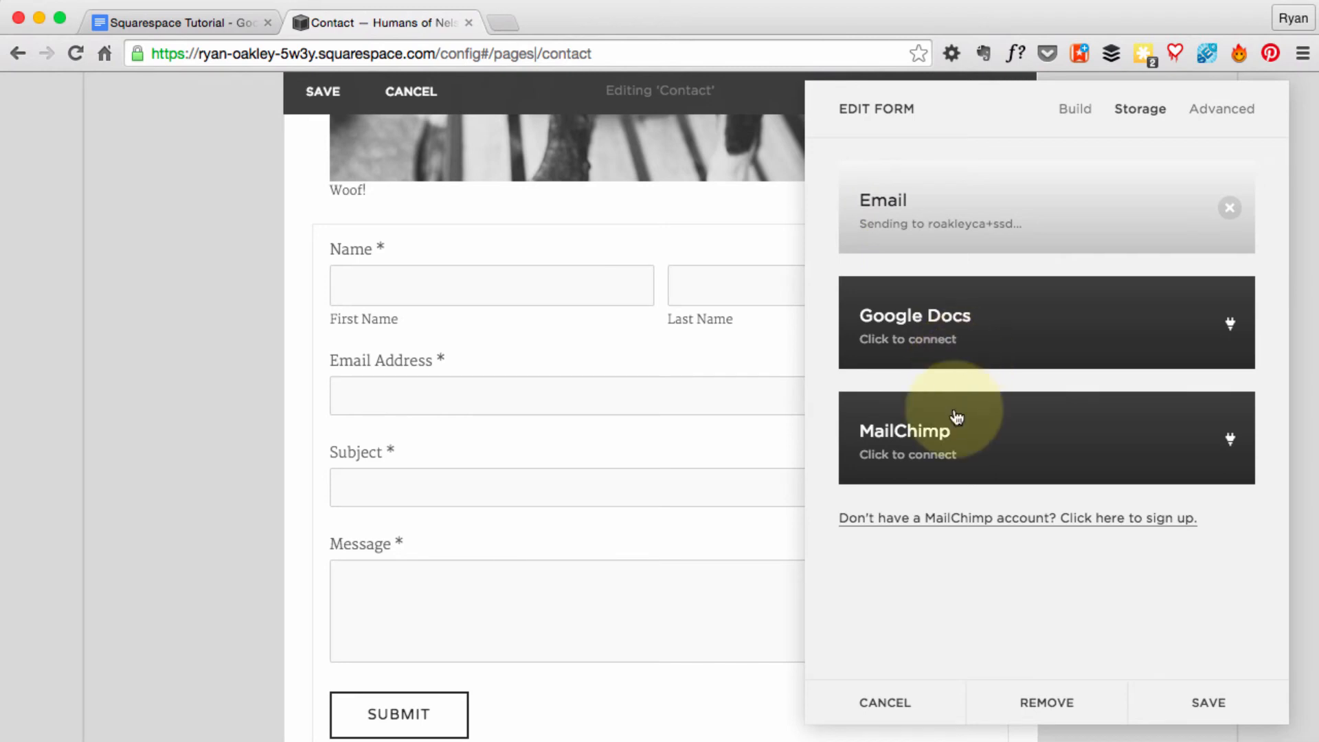
left_click(1215, 109)
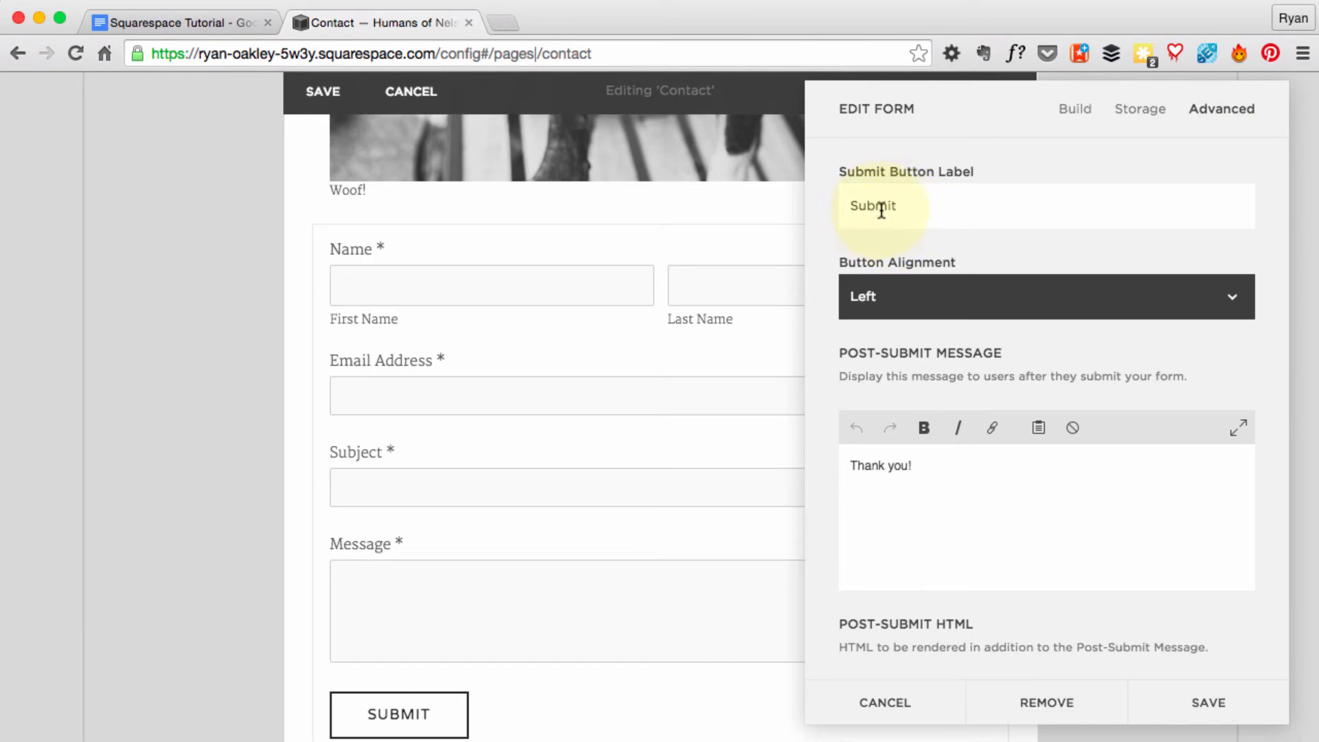
key("super+Tab")
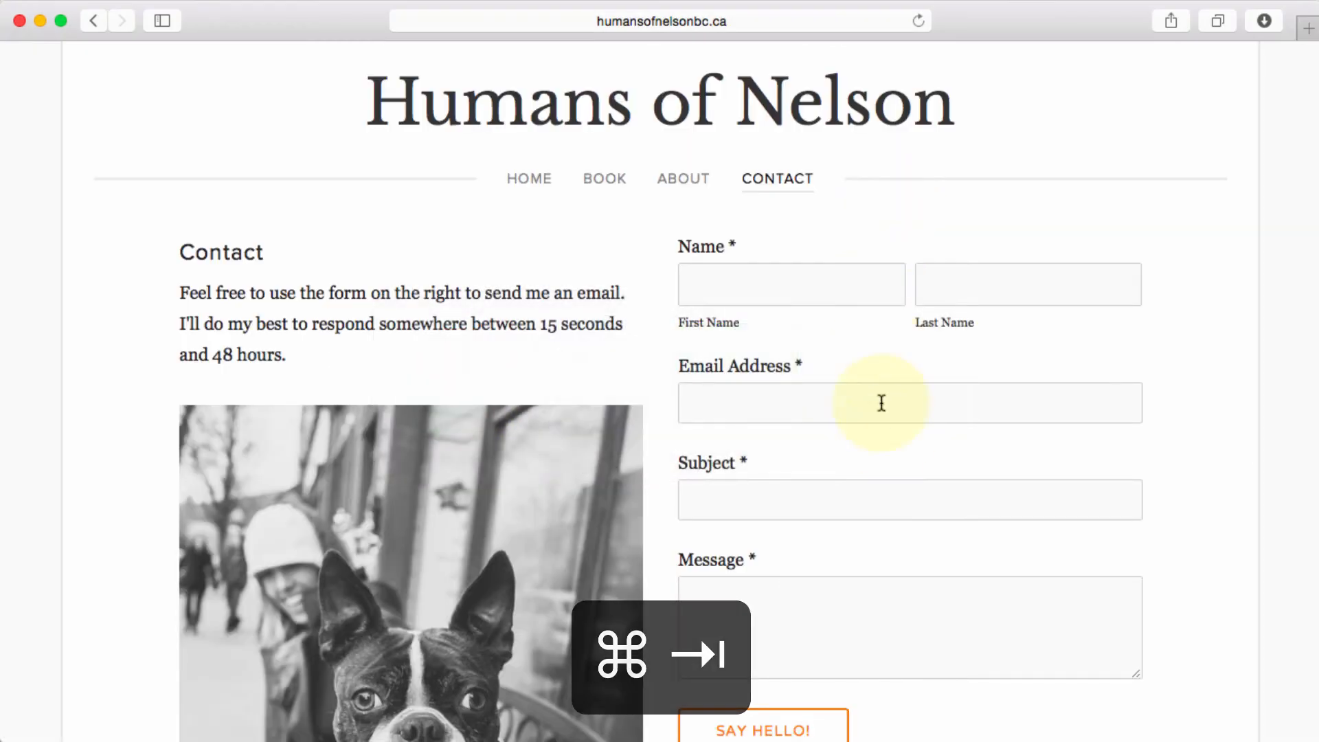
scroll(888, 429, "down", 1)
key("super+Tab")
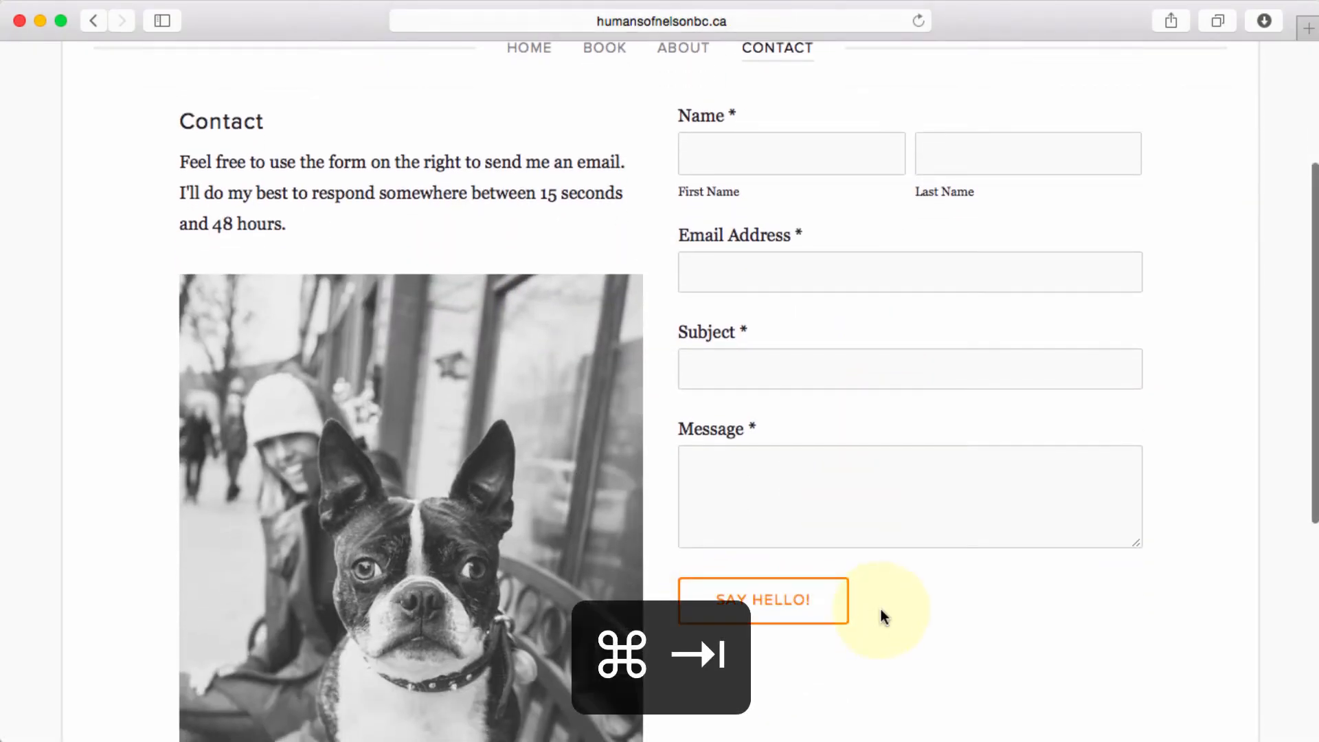
double_click(871, 206)
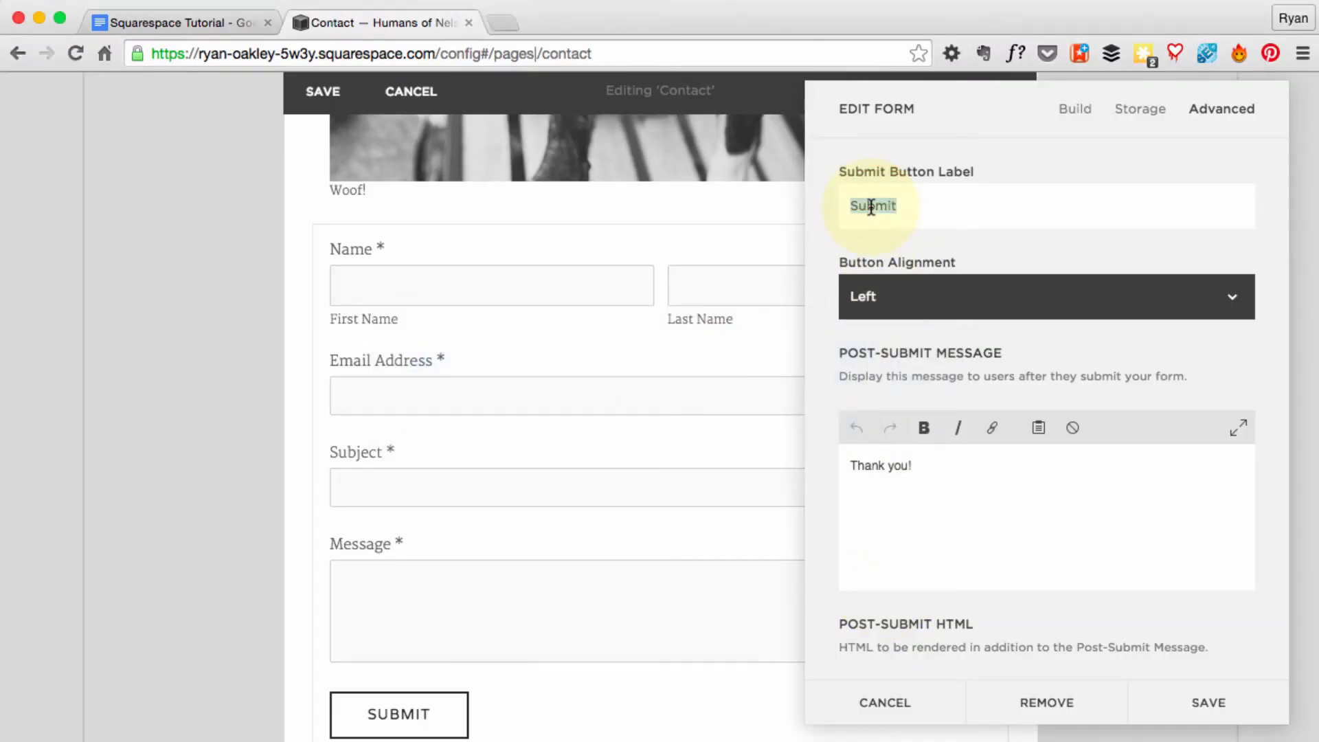
type("Say Hello!")
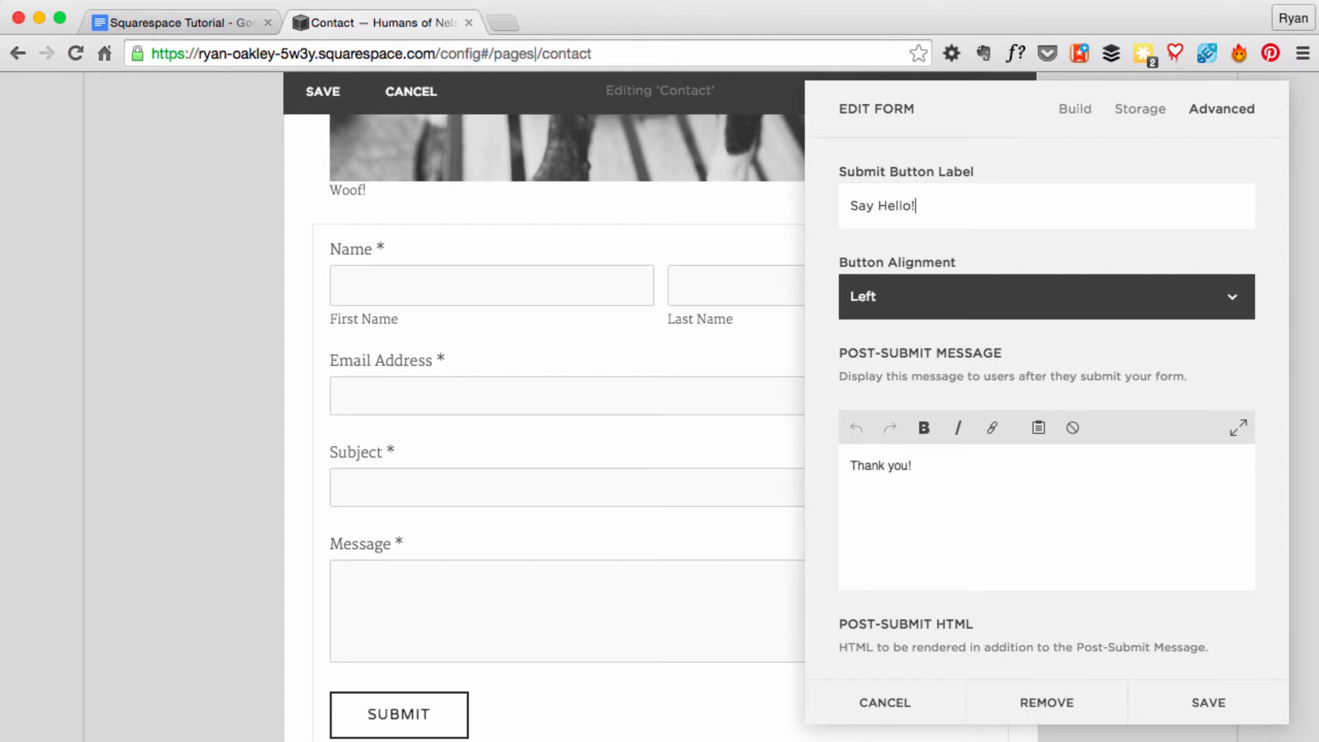
key("super+Tab")
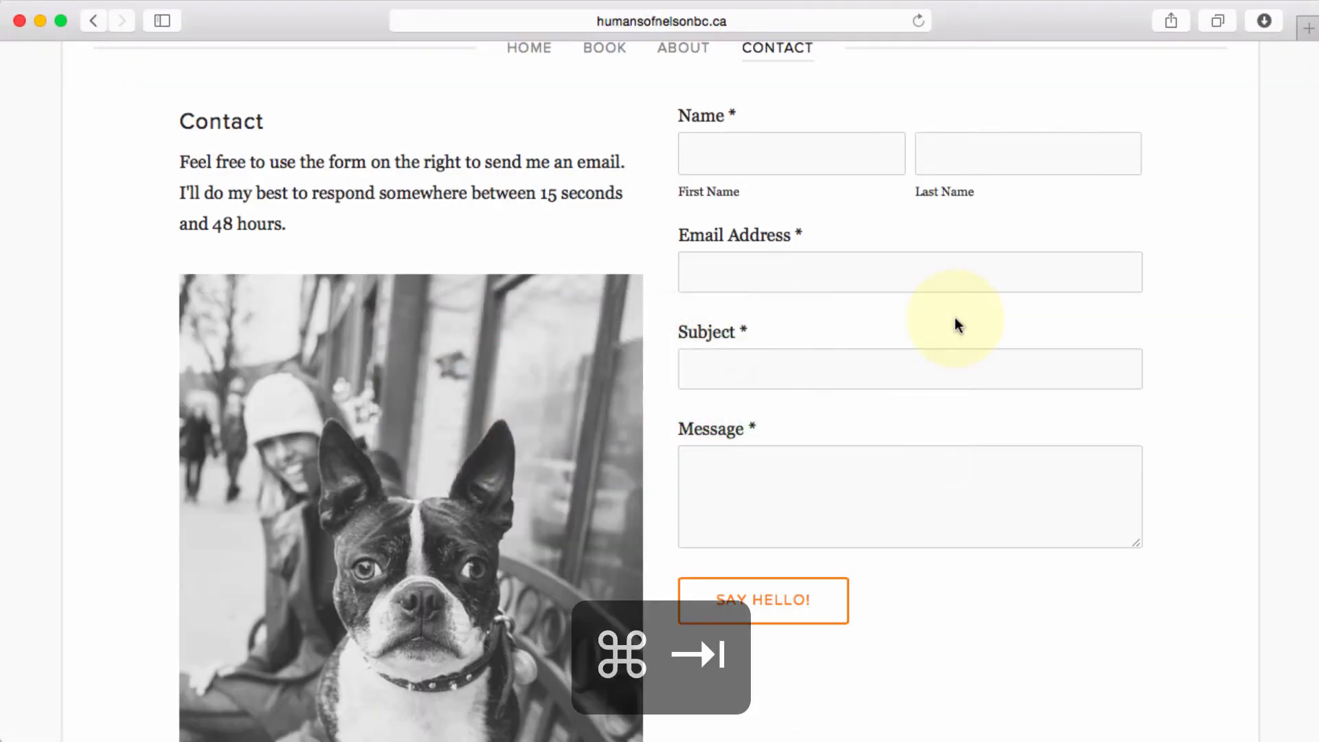
key("super+Tab")
- Add "Your message has been sent to my email. I am usually able to respond within 48 hours. Often sooner. -R" to the post-submit message and save
scroll(1024, 322, "down", 3)
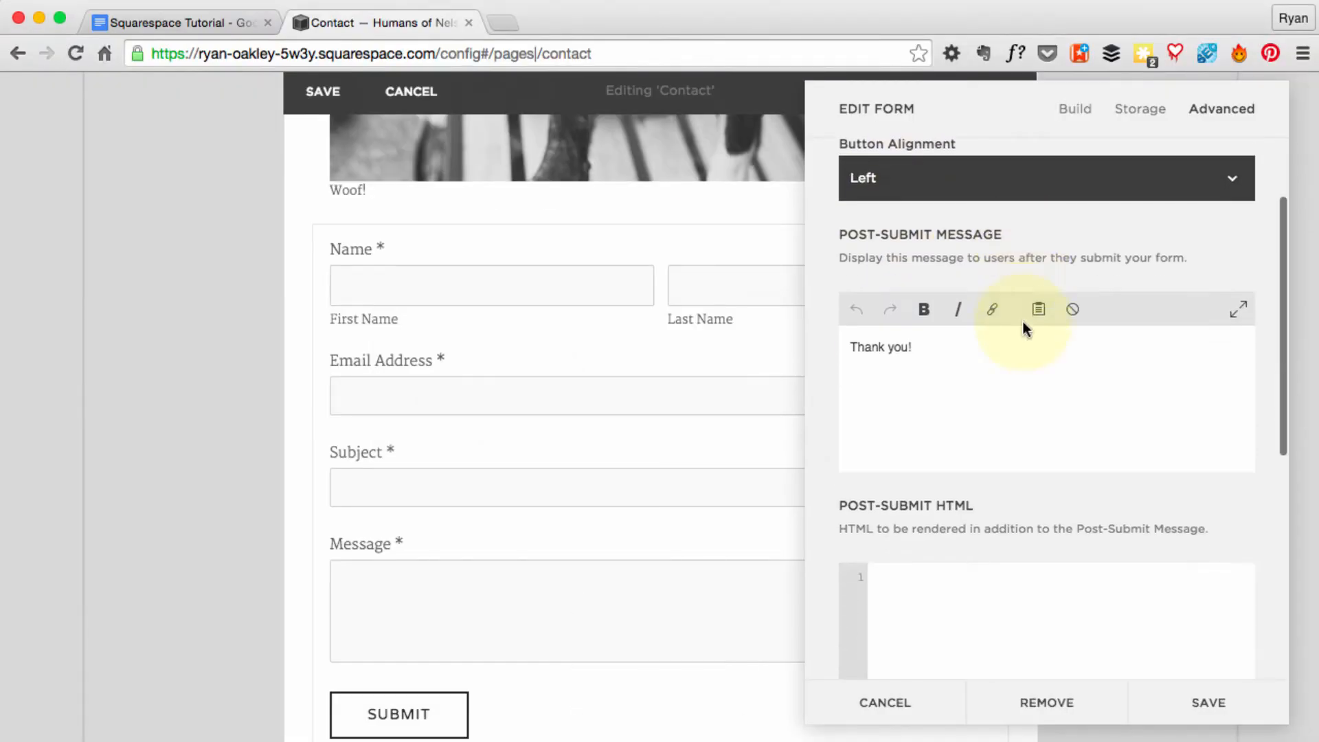
scroll(1024, 322, "down", 2)
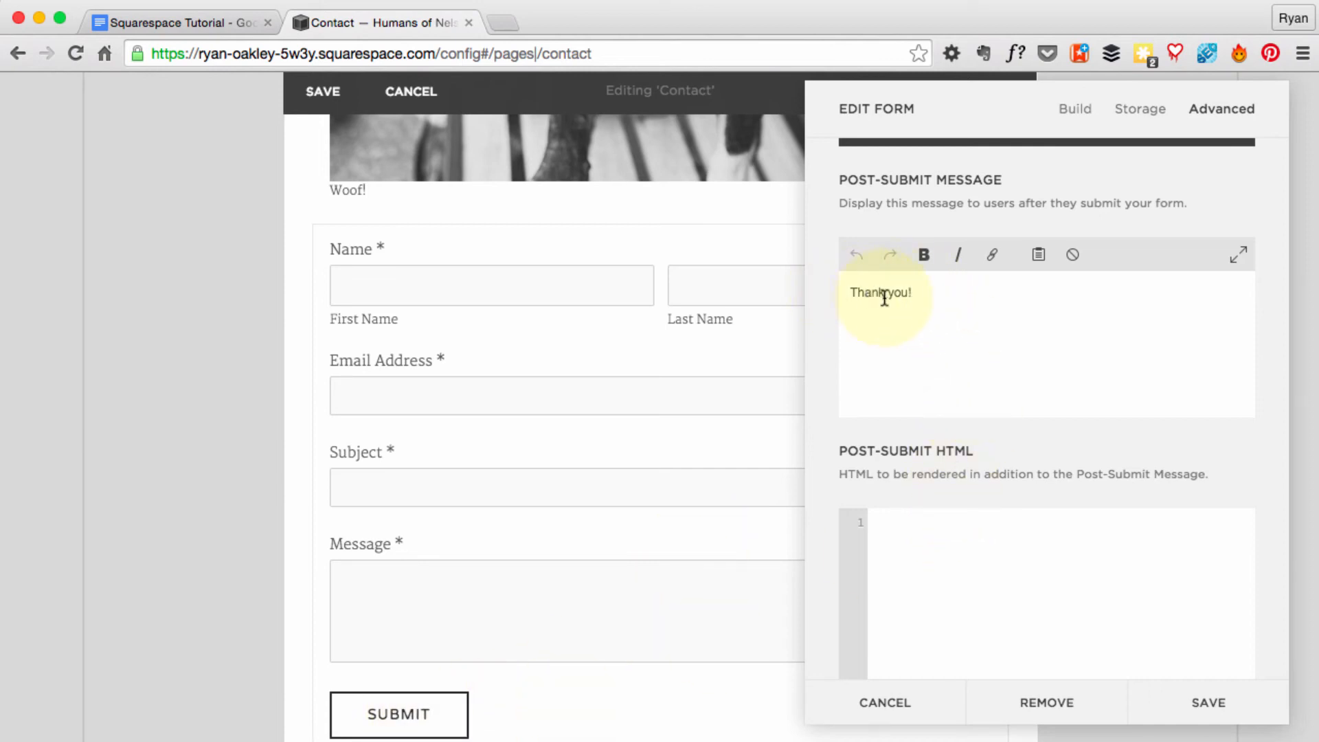
left_click(941, 293)
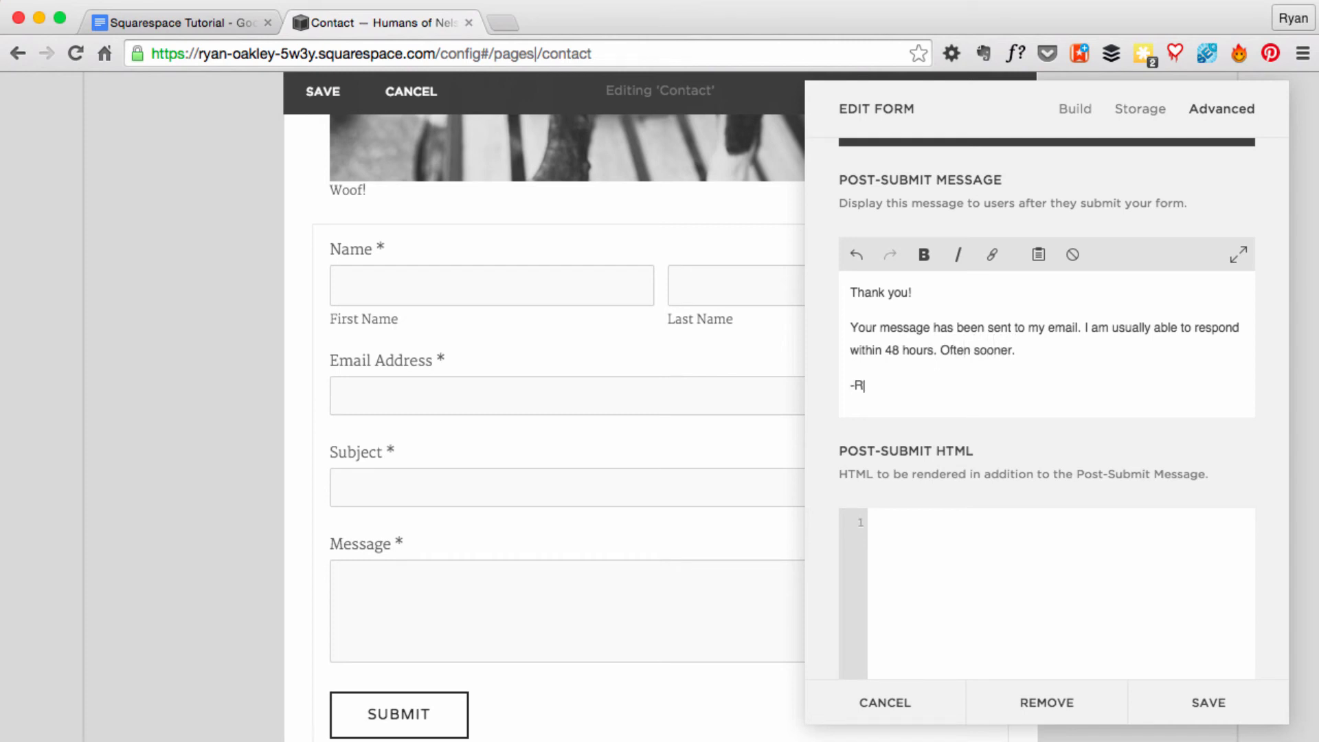
scroll(1050, 480, "down", 10)
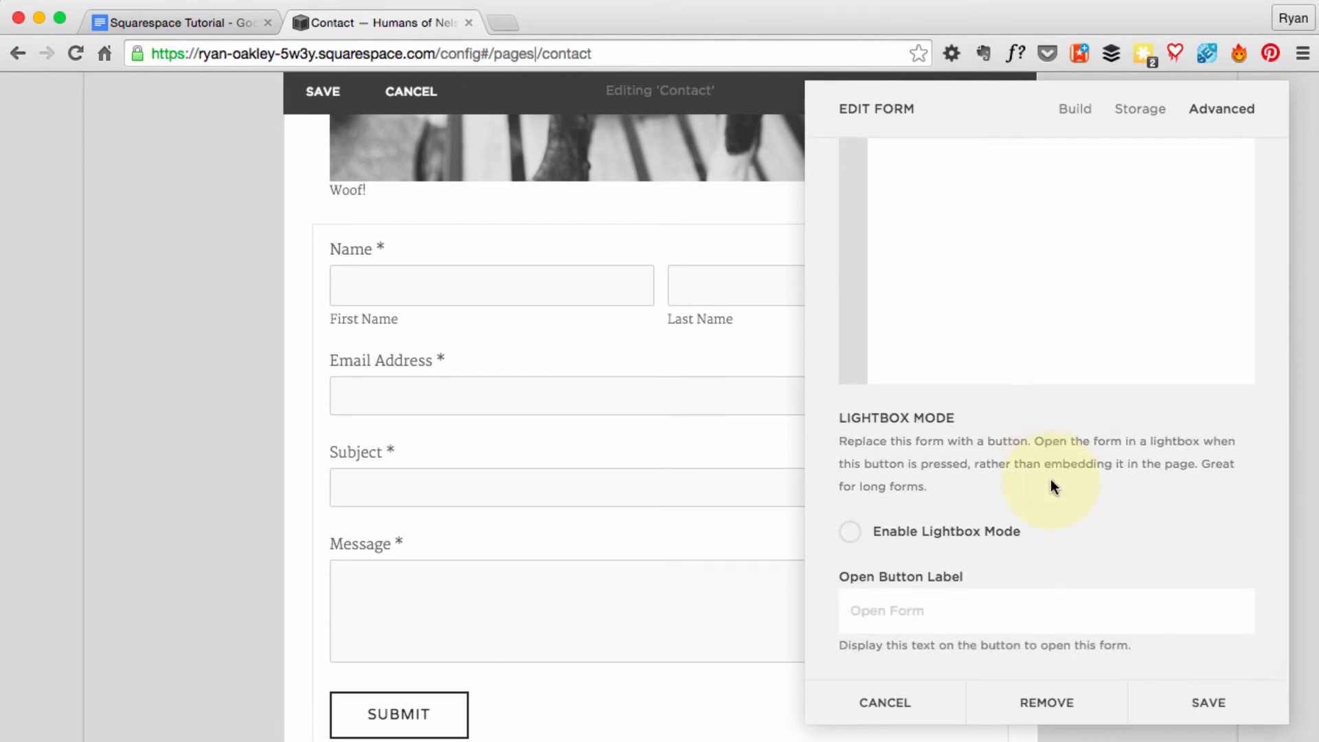
left_click(1208, 704)
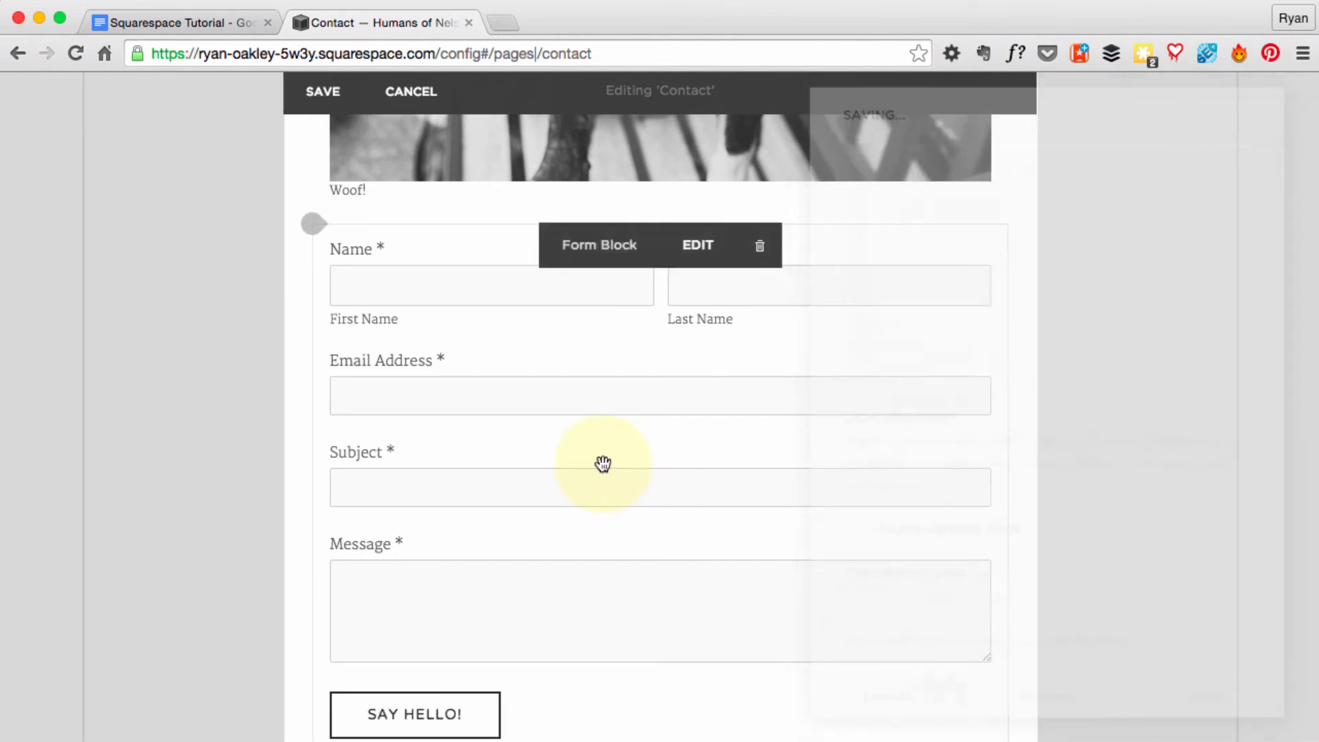
- Check the form block on the page and compare its placement with the reference Contact page in Safari, returning to Chrome
scroll(481, 619, "down", 3)
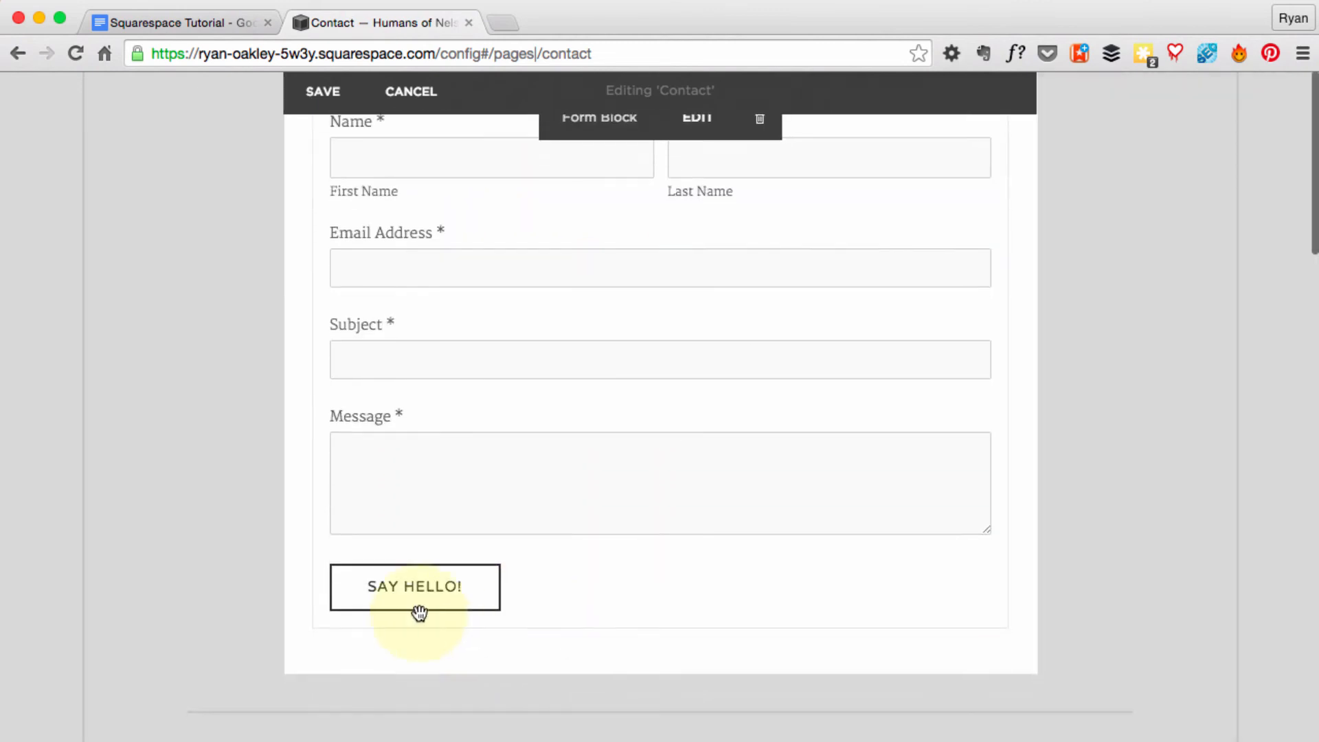
scroll(639, 597, "up", 10)
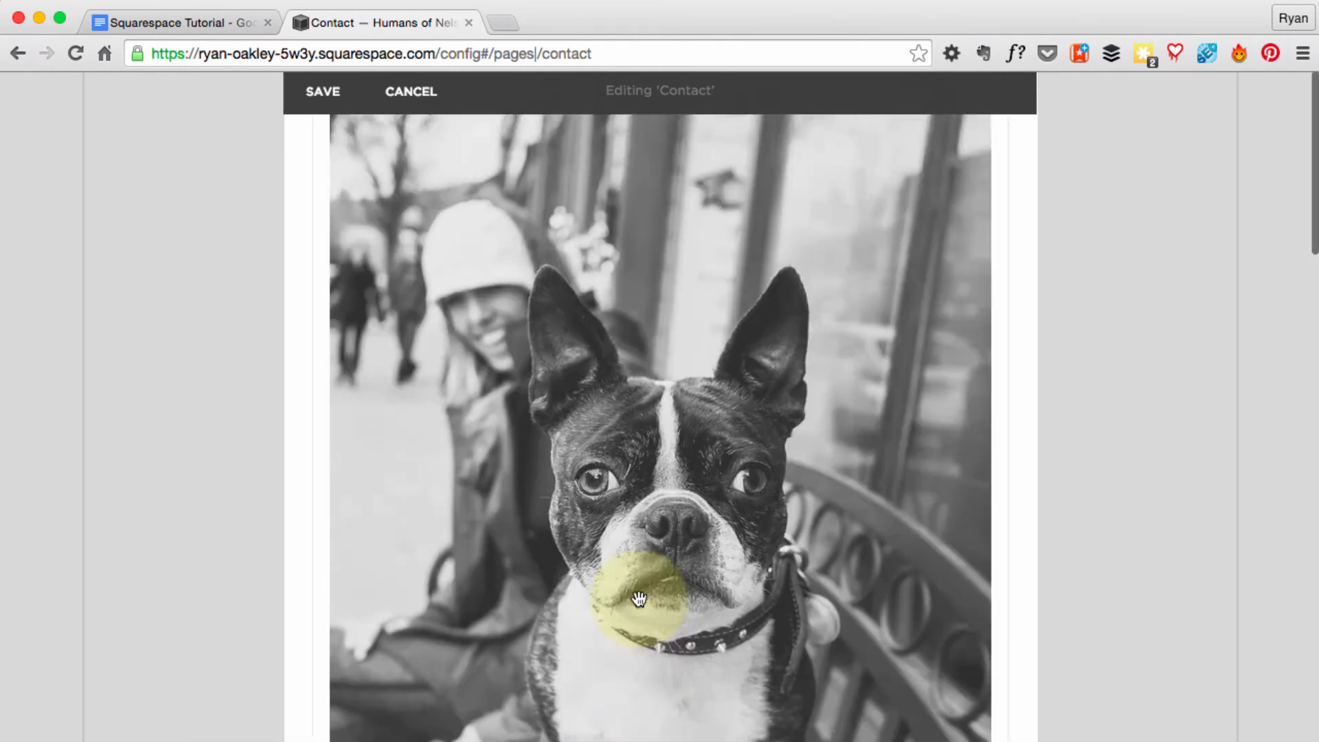
scroll(892, 573, "down", 2)
key("super+Tab")
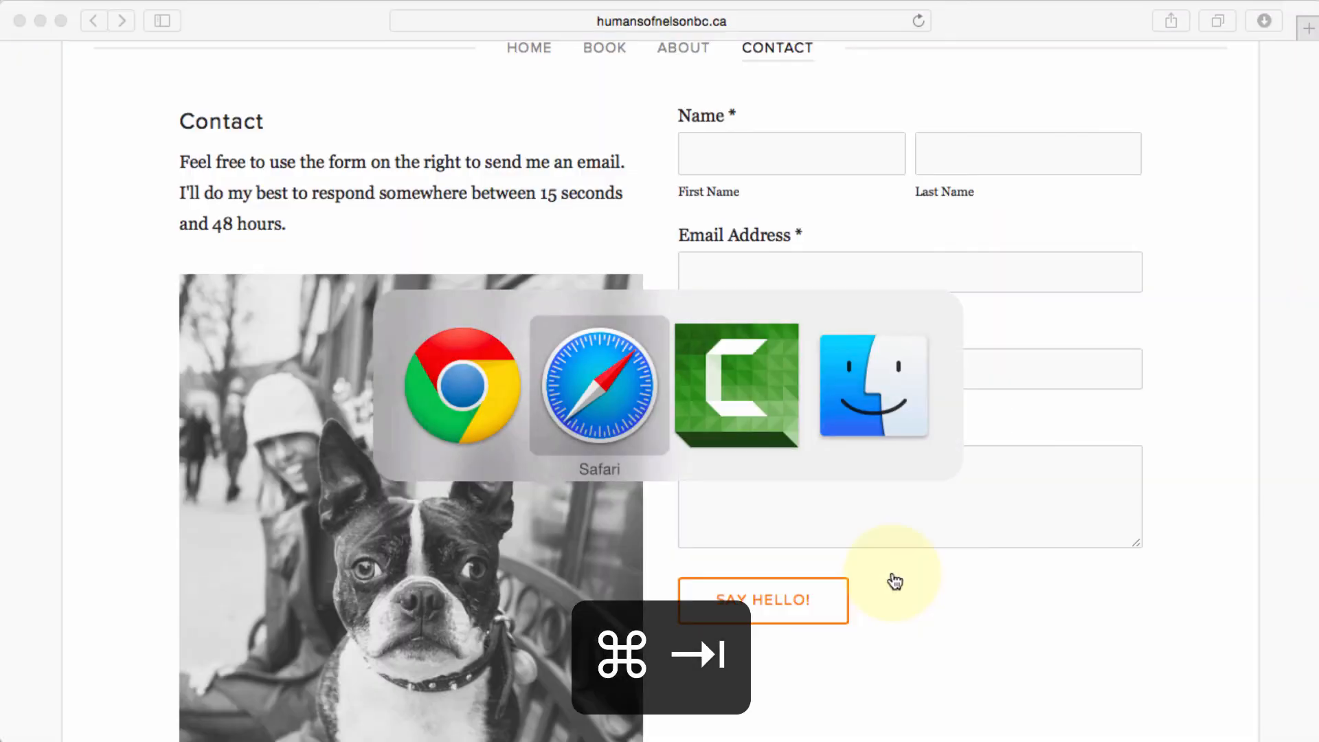
scroll(771, 259, "up", 4)
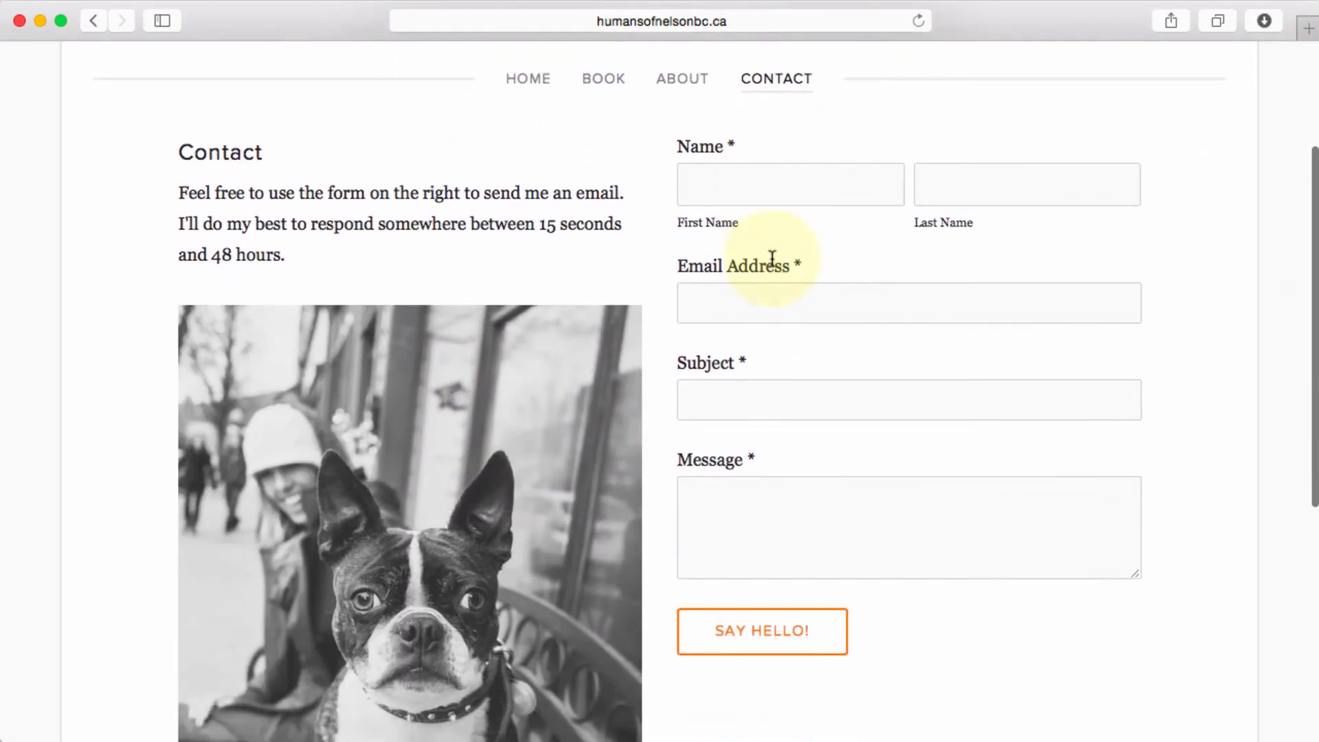
scroll(772, 259, "up", 1)
scroll(870, 434, "down", 4)
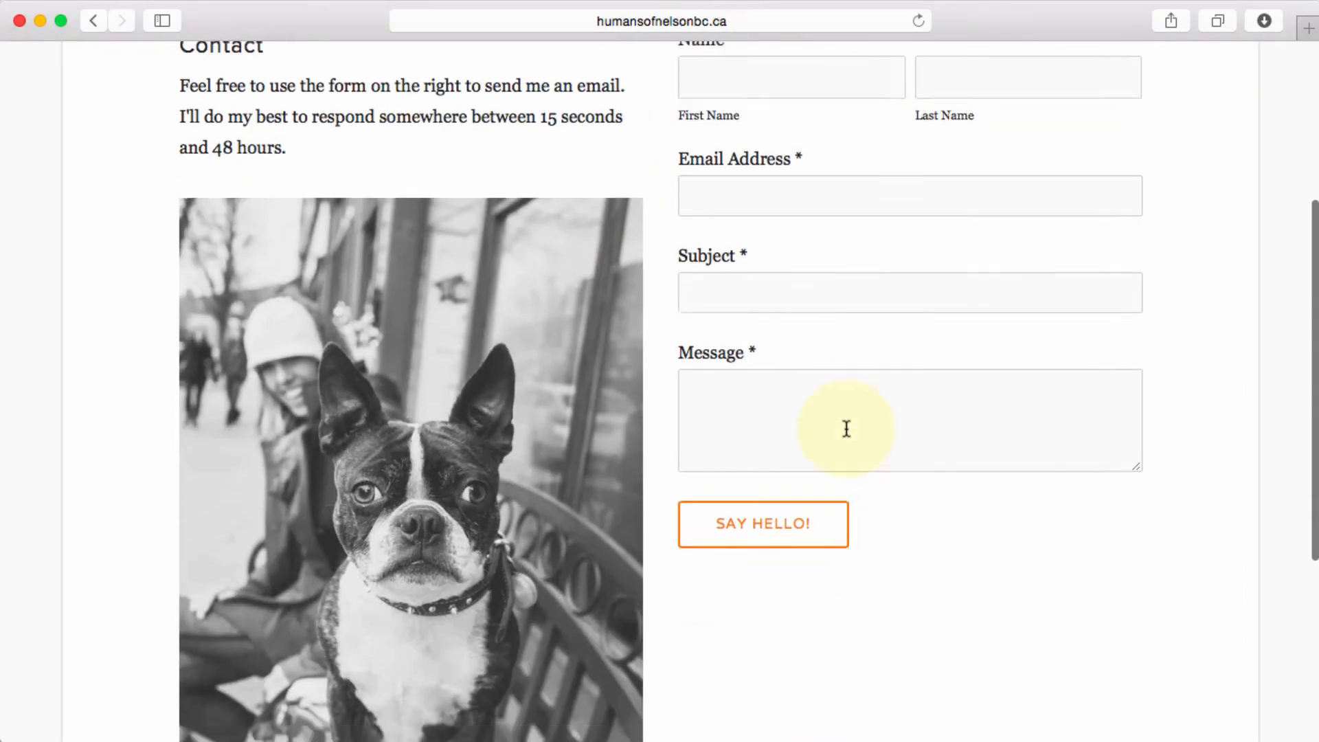
scroll(1020, 517, "up", 3)
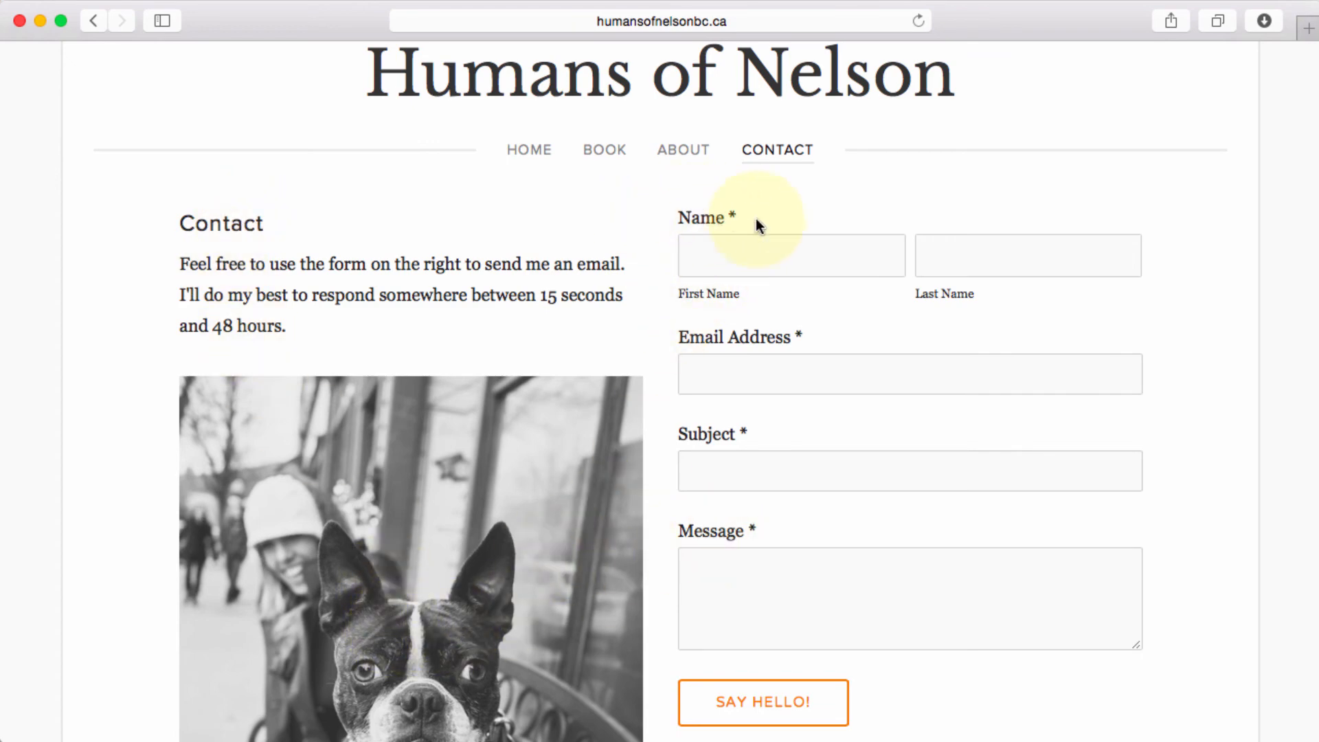
key("super+Tab")
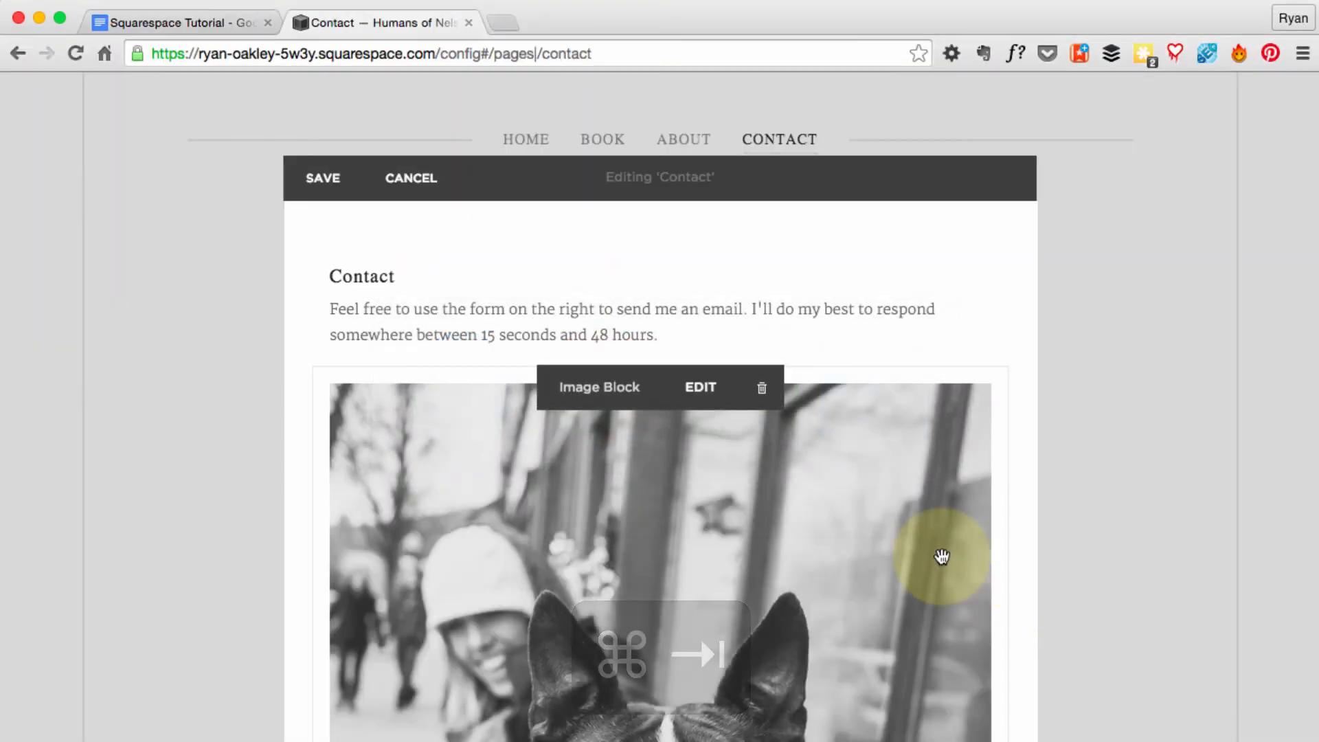
- Move the form block from below the image into a second column on the right, beside the Contact text and dog image
scroll(942, 555, "down", 10)
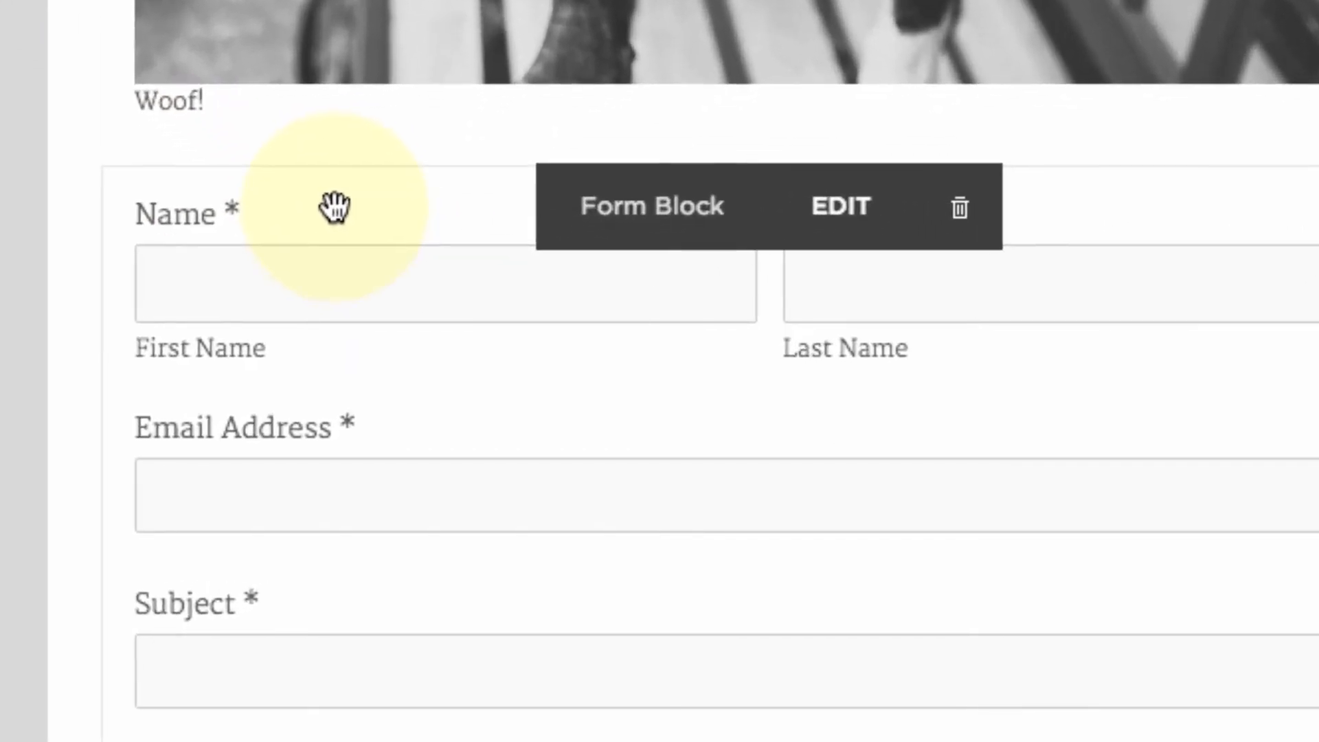
left_click(333, 211)
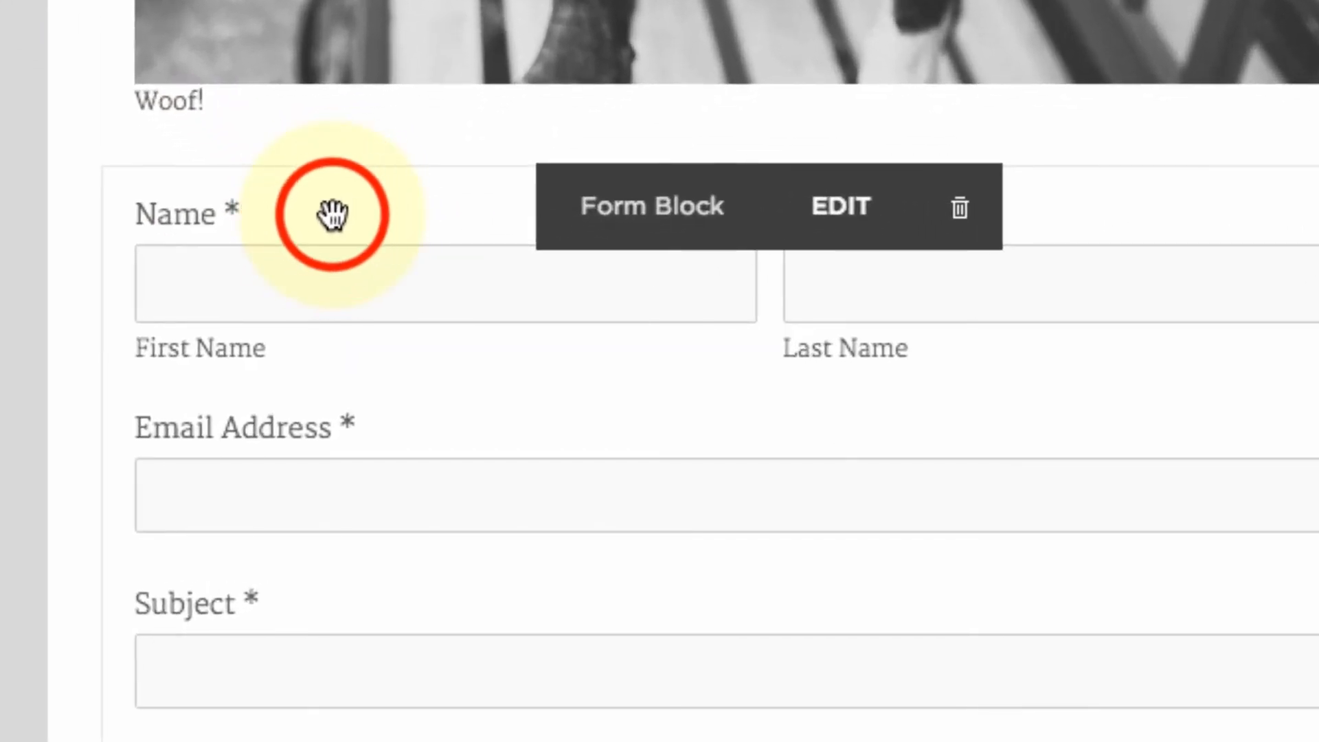
left_click_drag(333, 212, 724, 156)
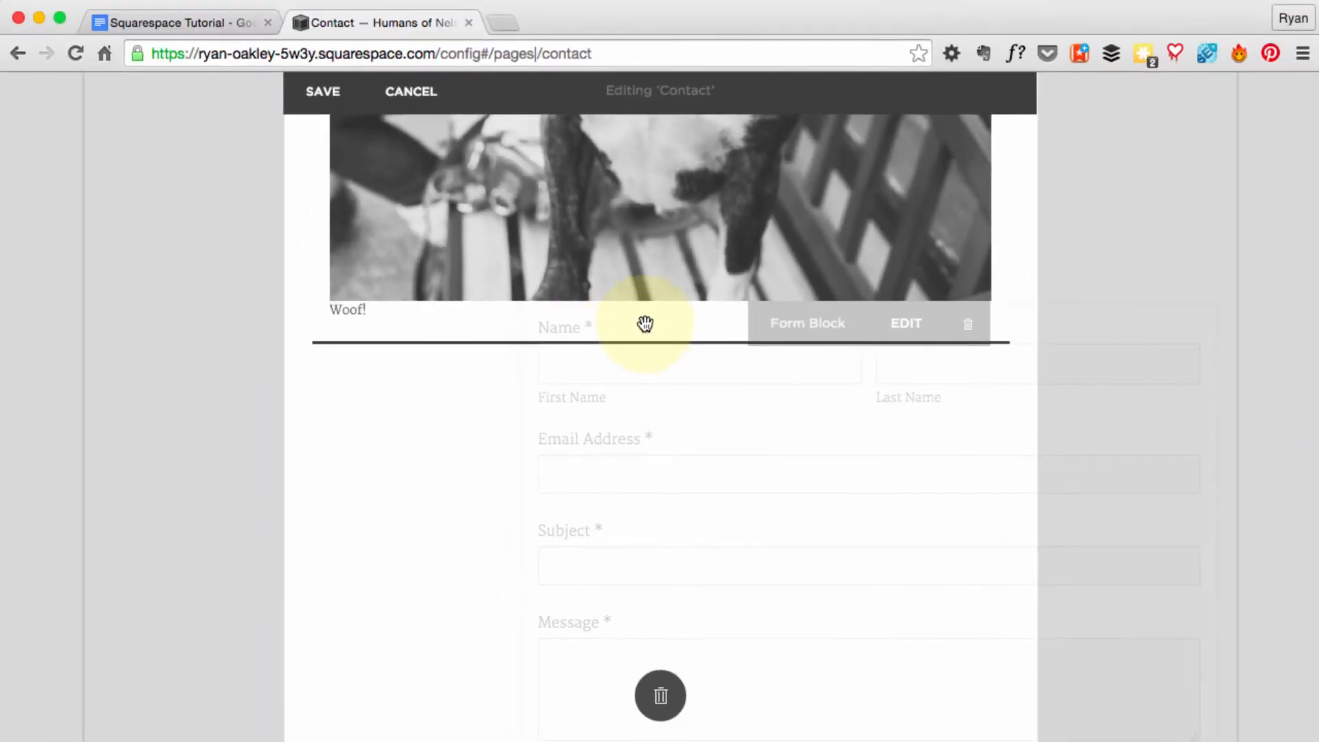
left_click_drag(645, 324, 1007, 532)
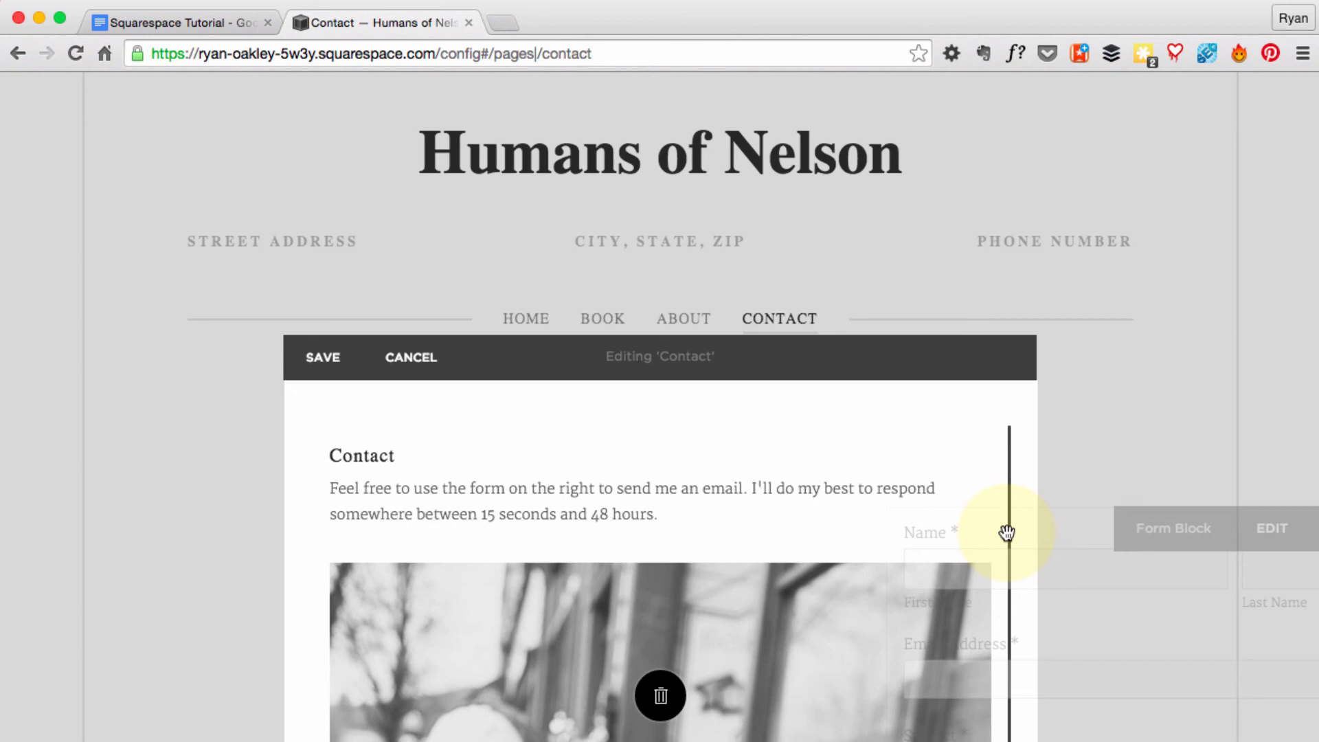
left_click_drag(1006, 533, 1006, 533)
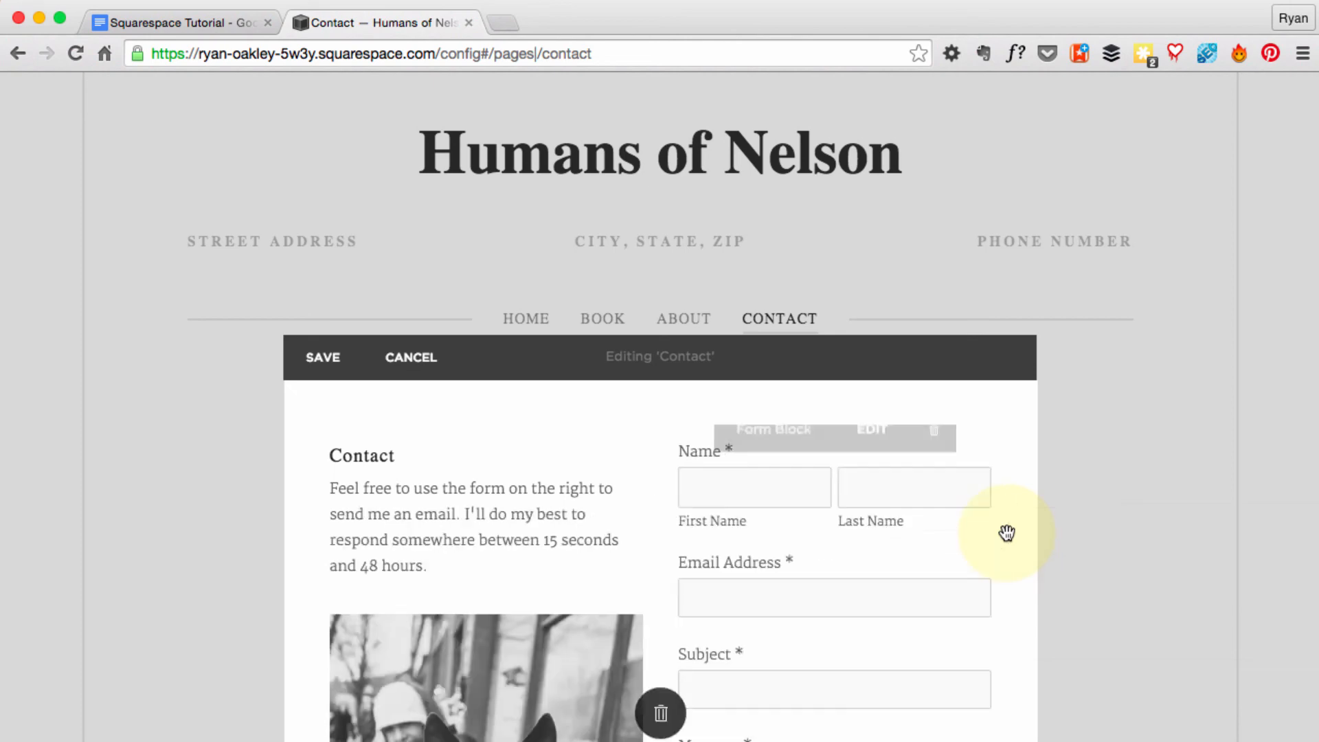
- Check the two-column layout of text, image and form, and save the Contact page content
scroll(984, 540, "down", 3)
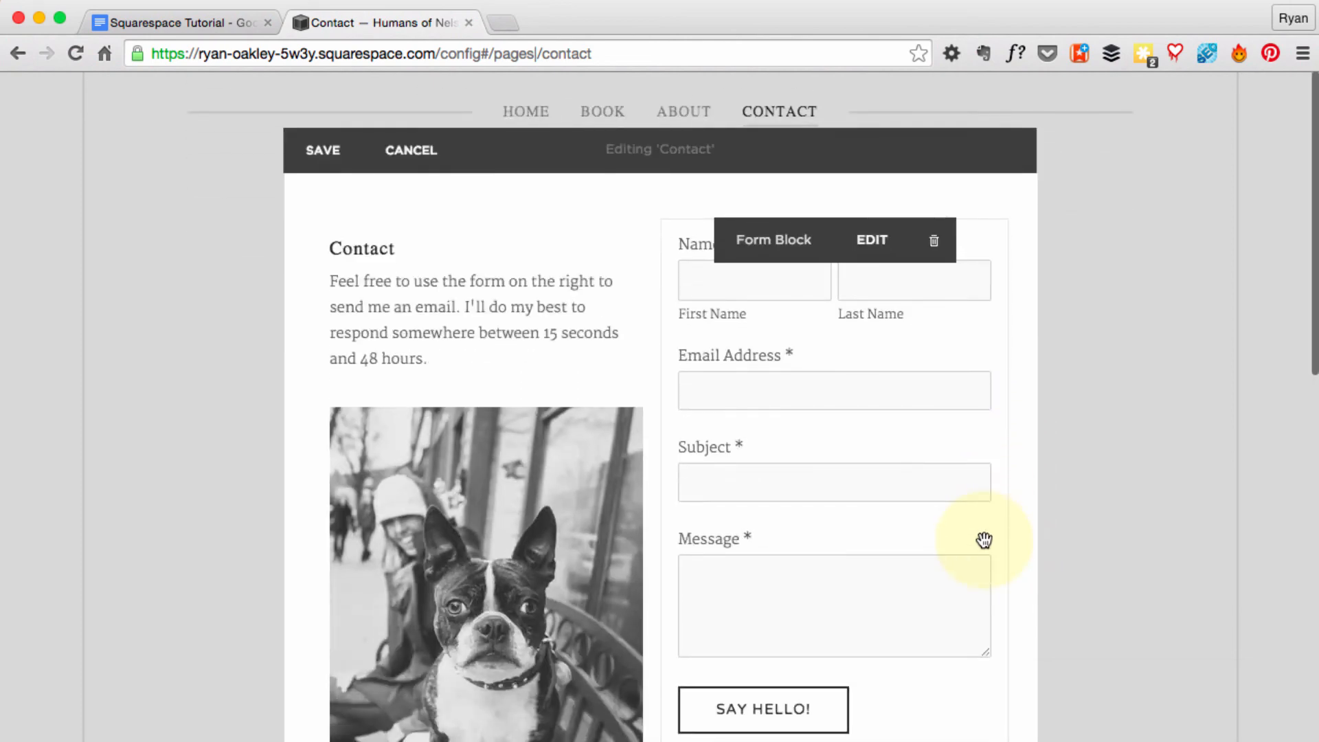
scroll(955, 538, "down", 3)
scroll(955, 538, "up", 3)
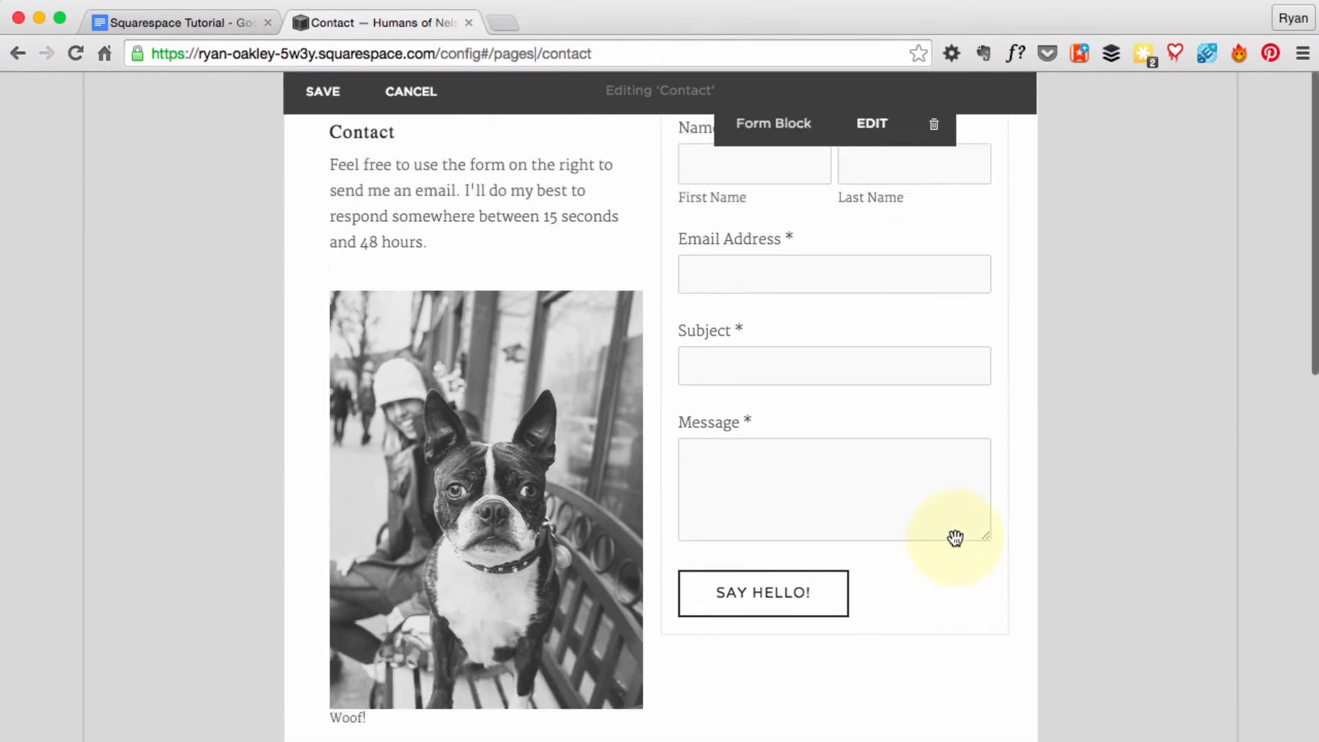
left_click_drag(955, 538, 312, 274)
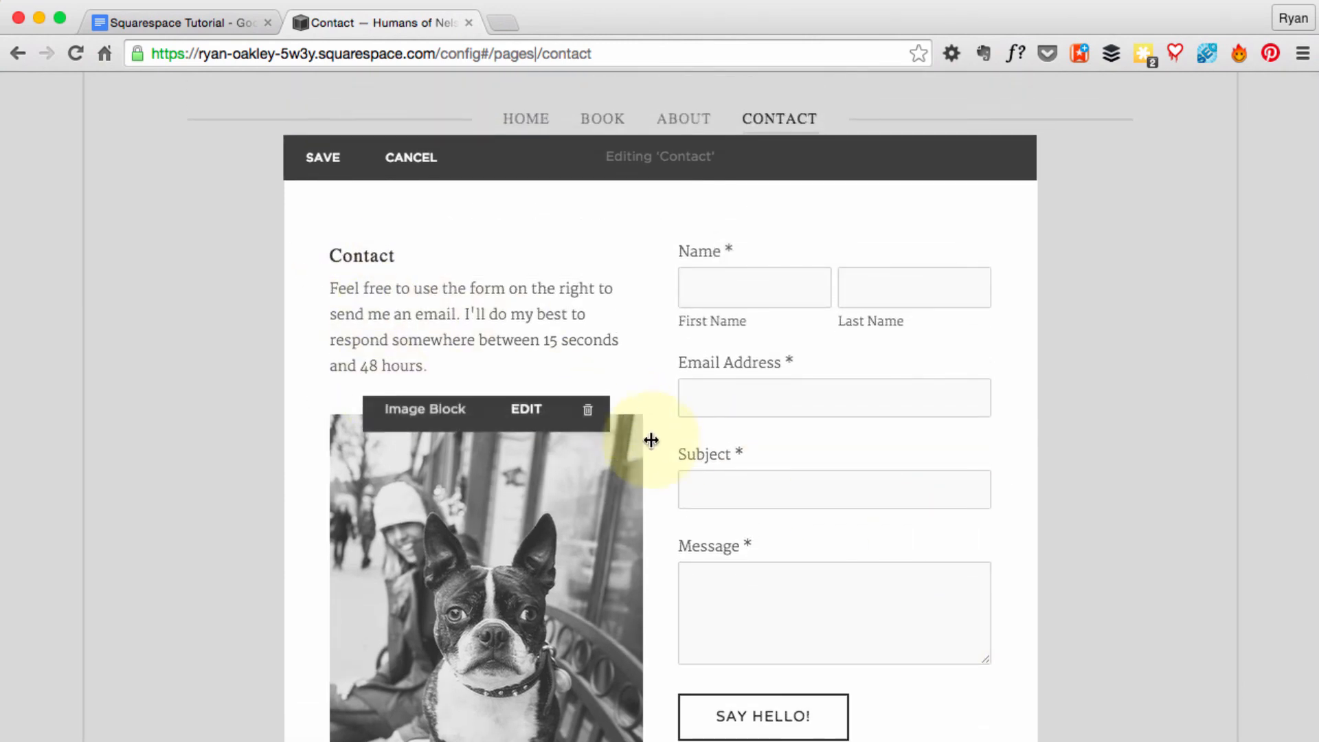
scroll(665, 447, "down", 4)
scroll(831, 436, "up", 4)
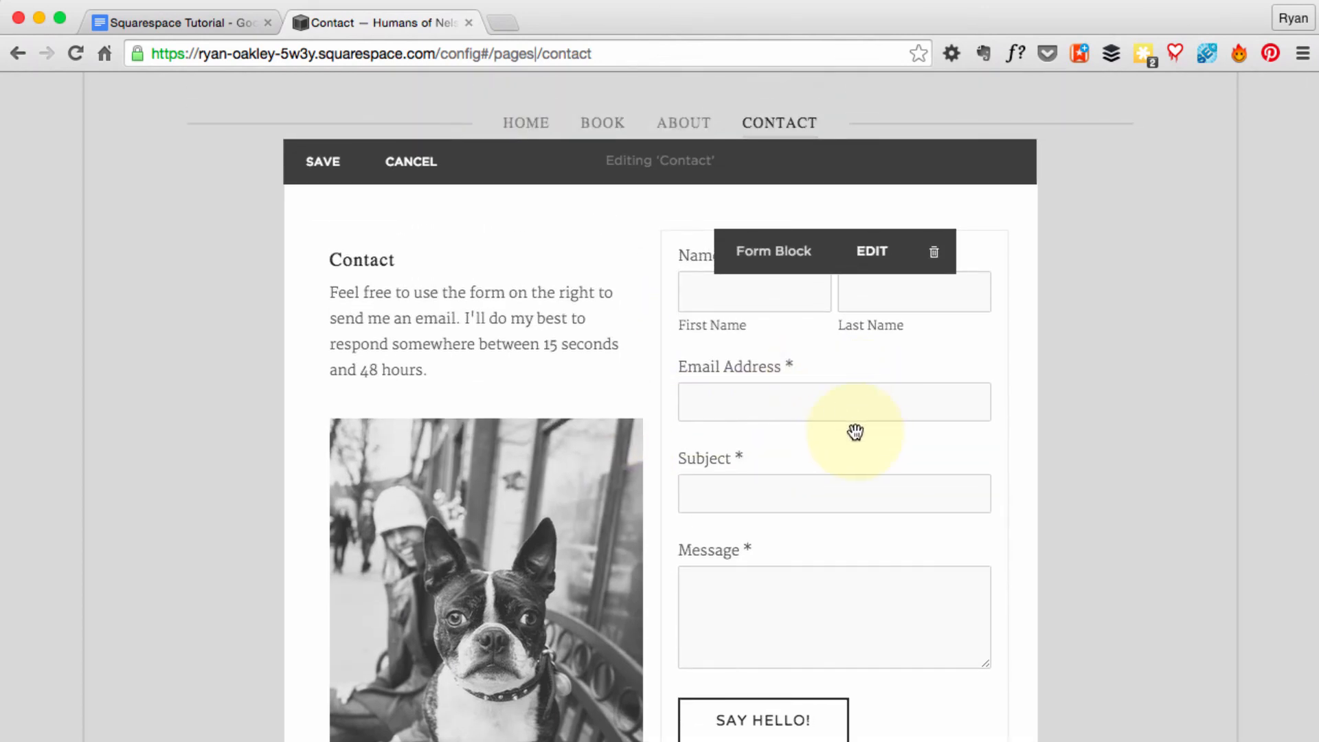
scroll(855, 431, "down", 5)
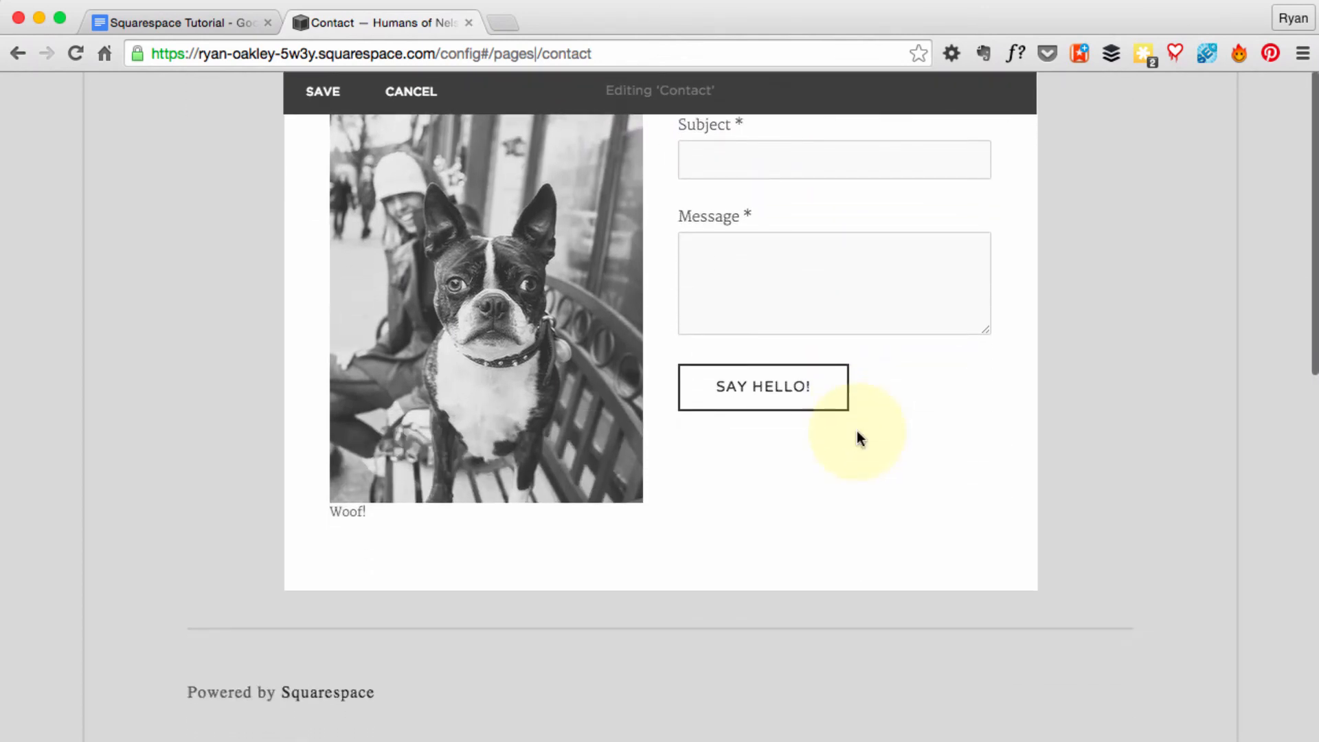
scroll(854, 433, "up", 5)
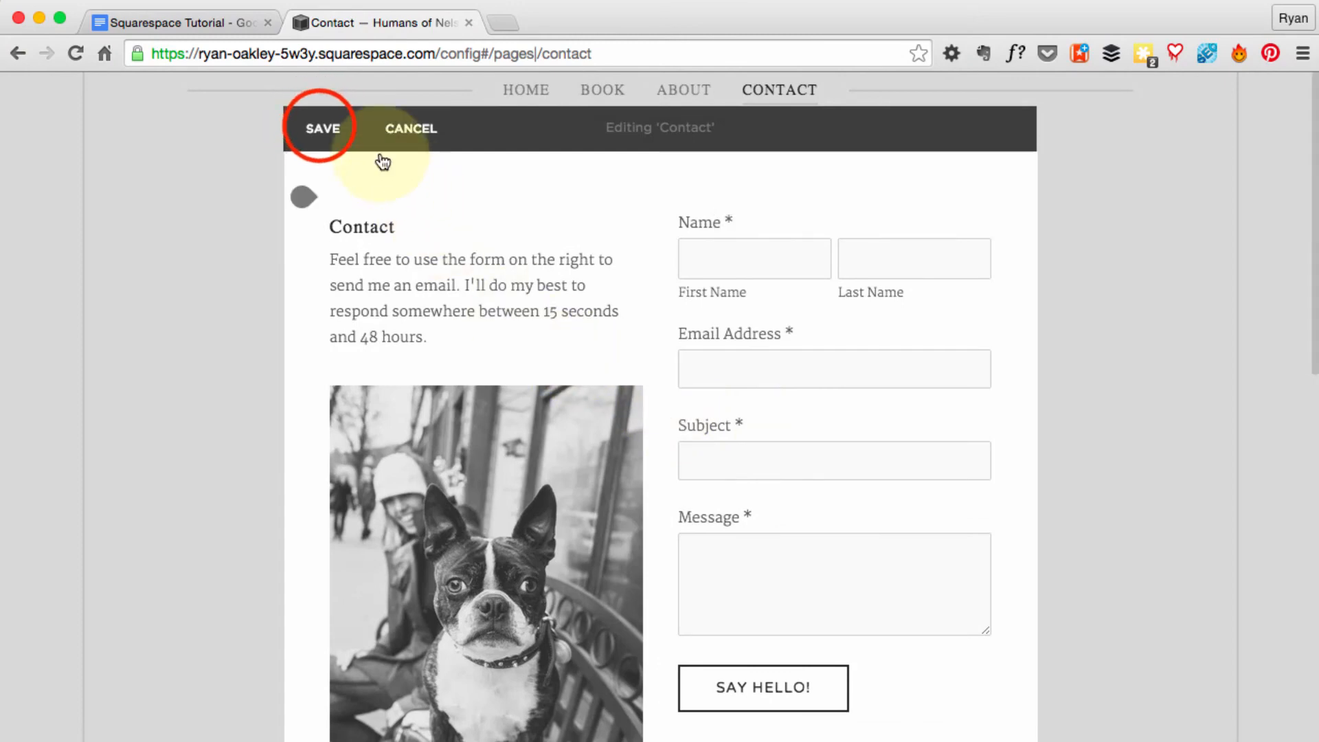
left_click(321, 131)
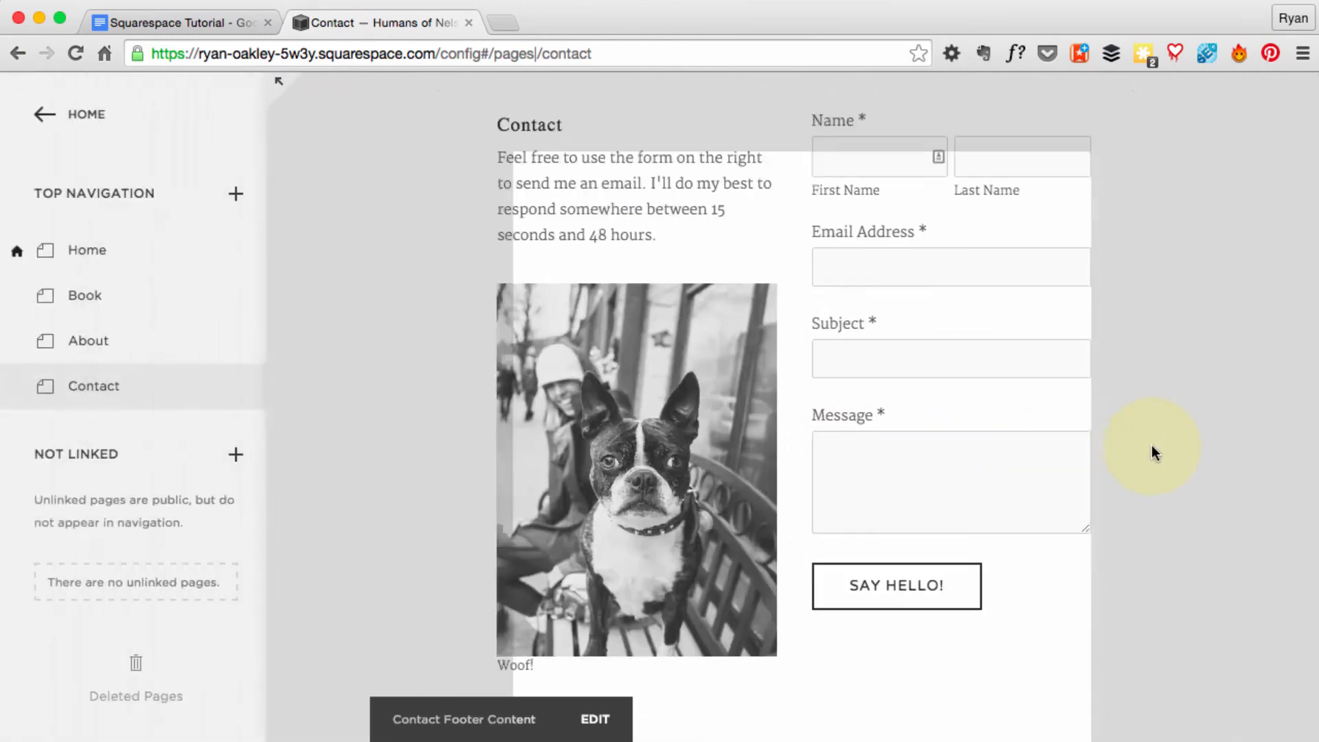
- Look over the saved Contact page from the site title to the footer
scroll(1155, 452, "up", 4)
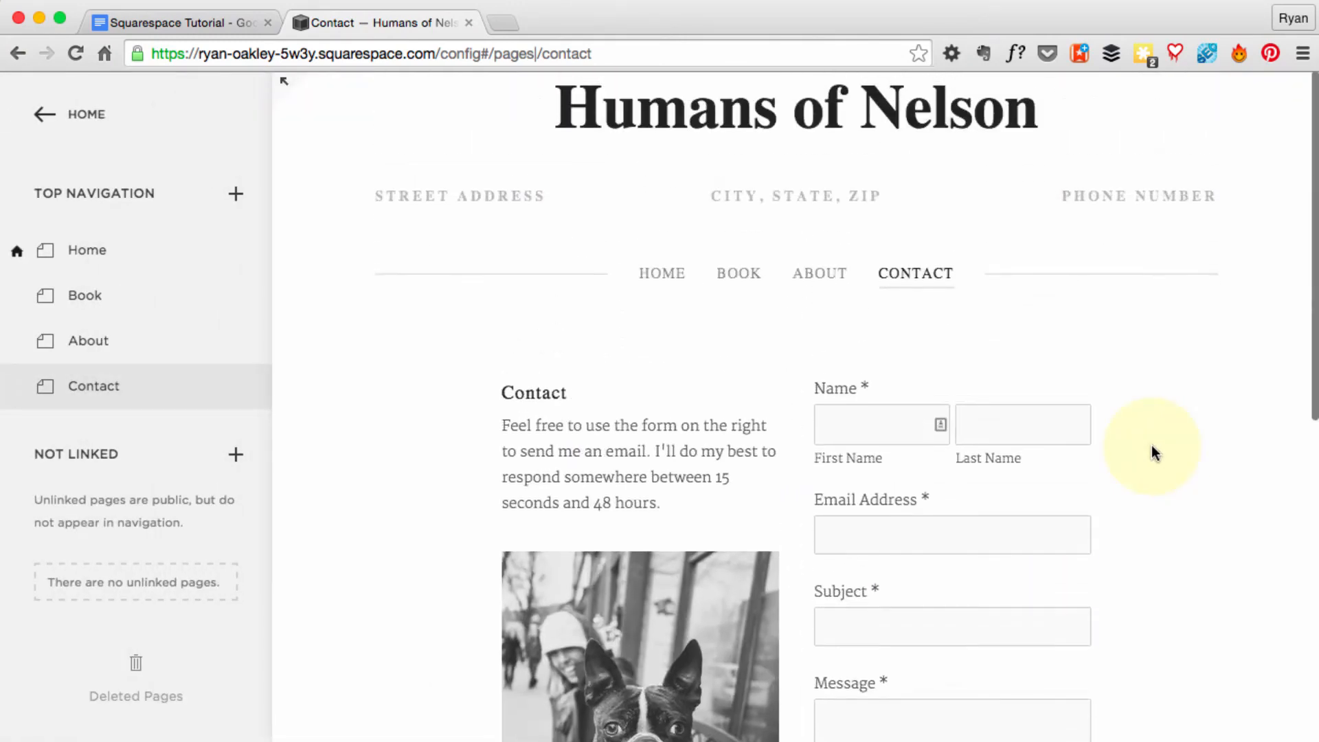
scroll(1154, 452, "up", 1)
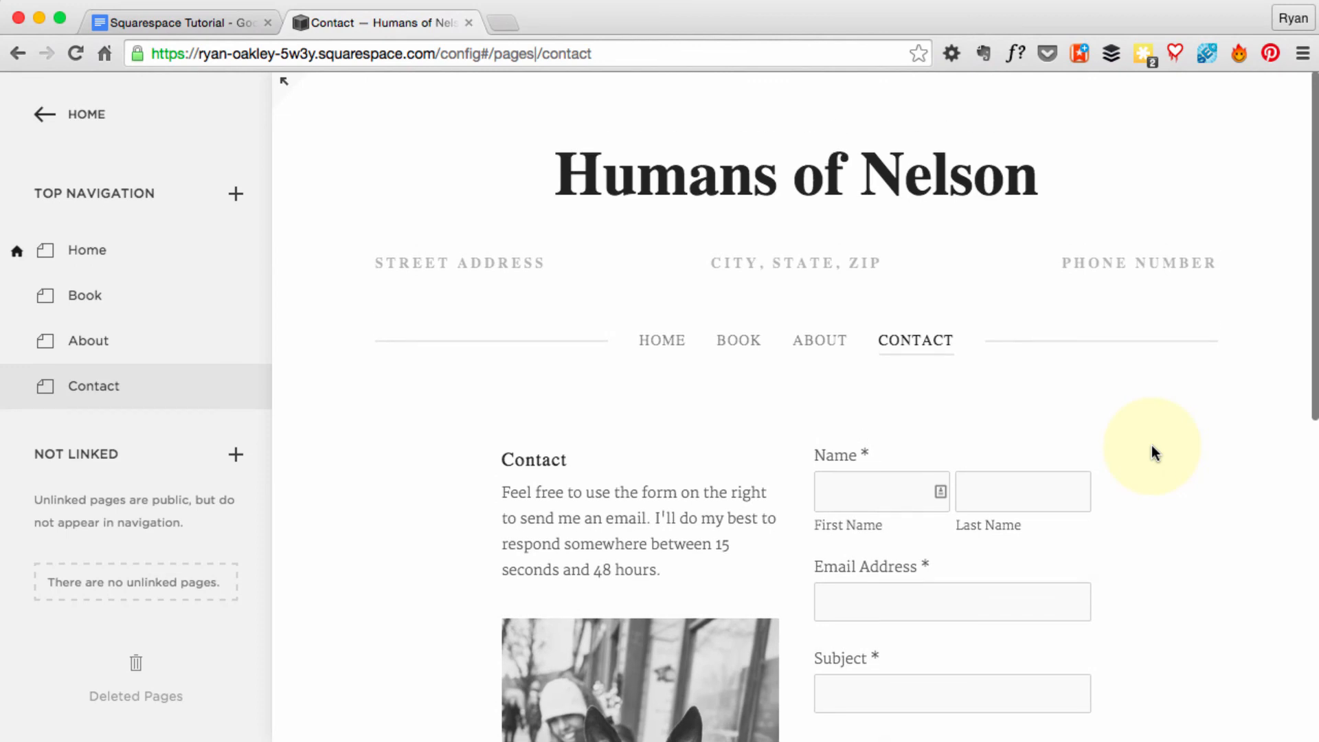
scroll(1153, 450, "down", 5)
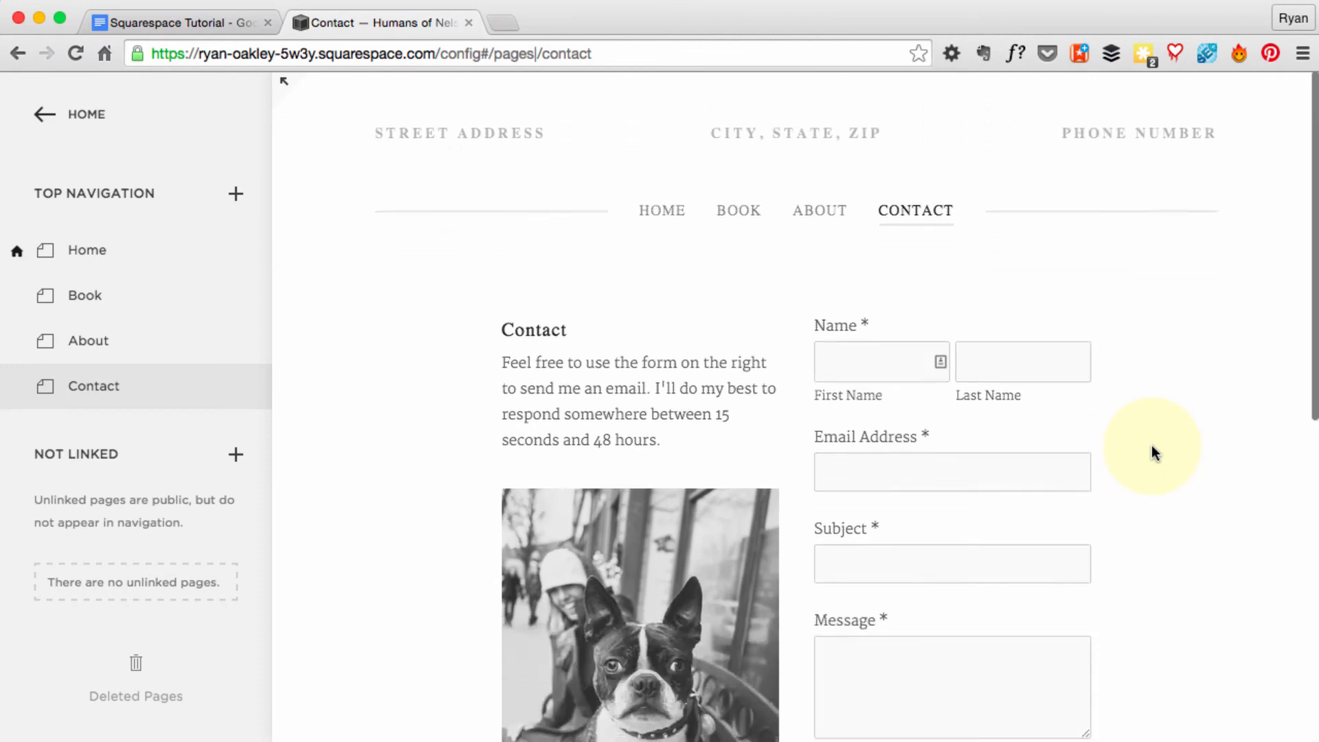
scroll(1155, 452, "down", 3)
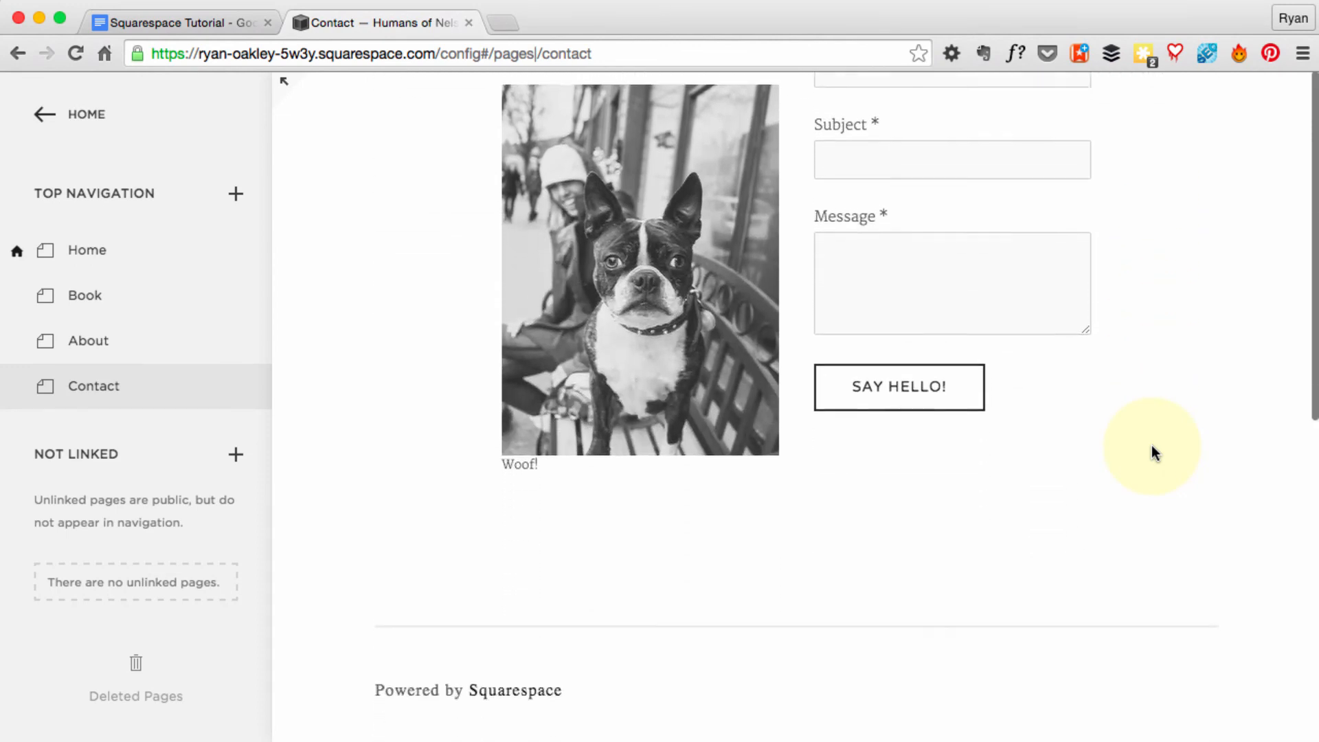
scroll(1155, 453, "up", 4)
scroll(1154, 452, "up", 4)
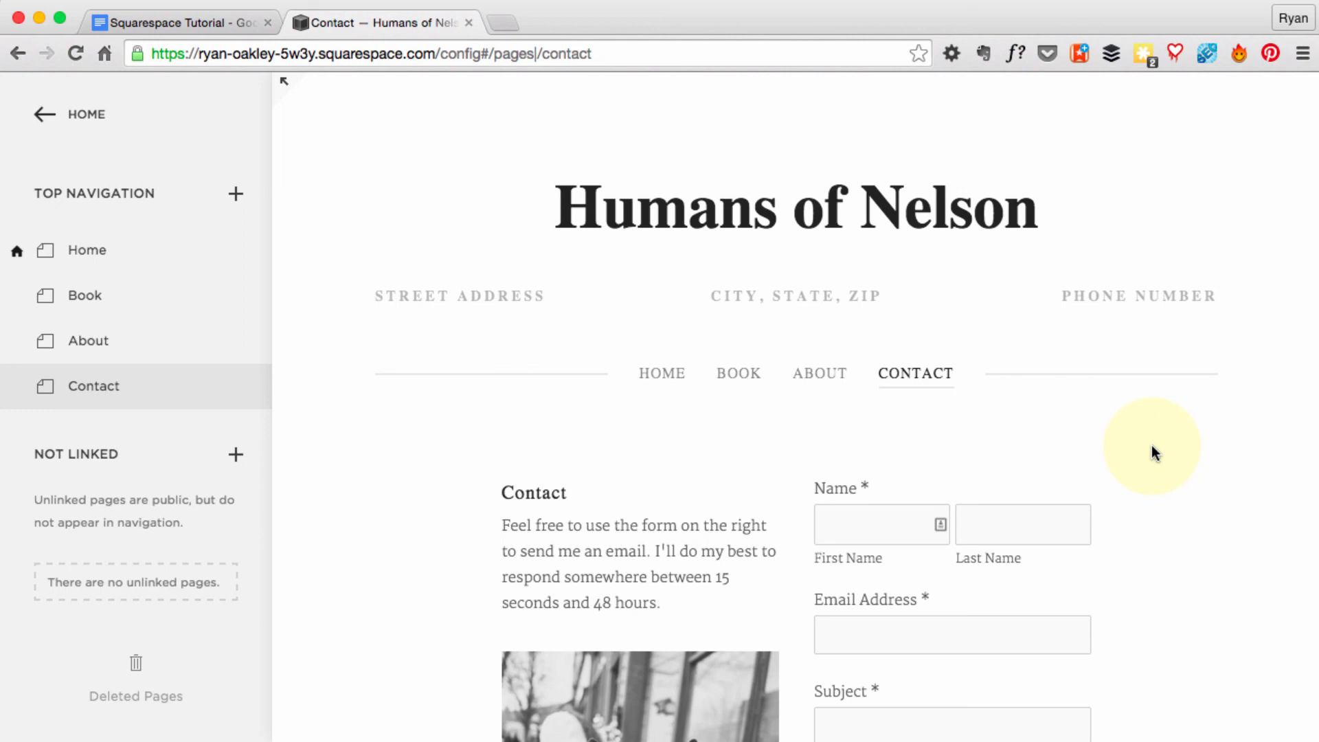
scroll(1155, 453, "down", 1)
scroll(1155, 453, "up", 1)
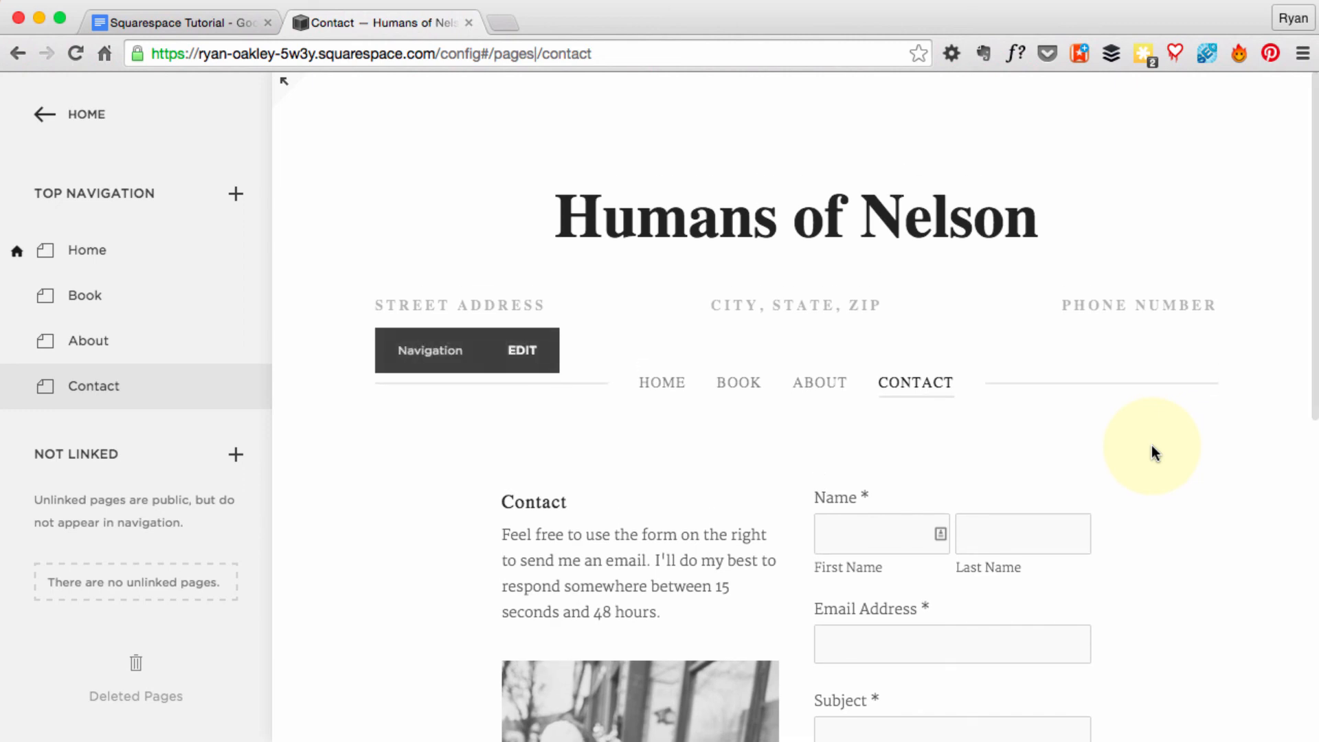